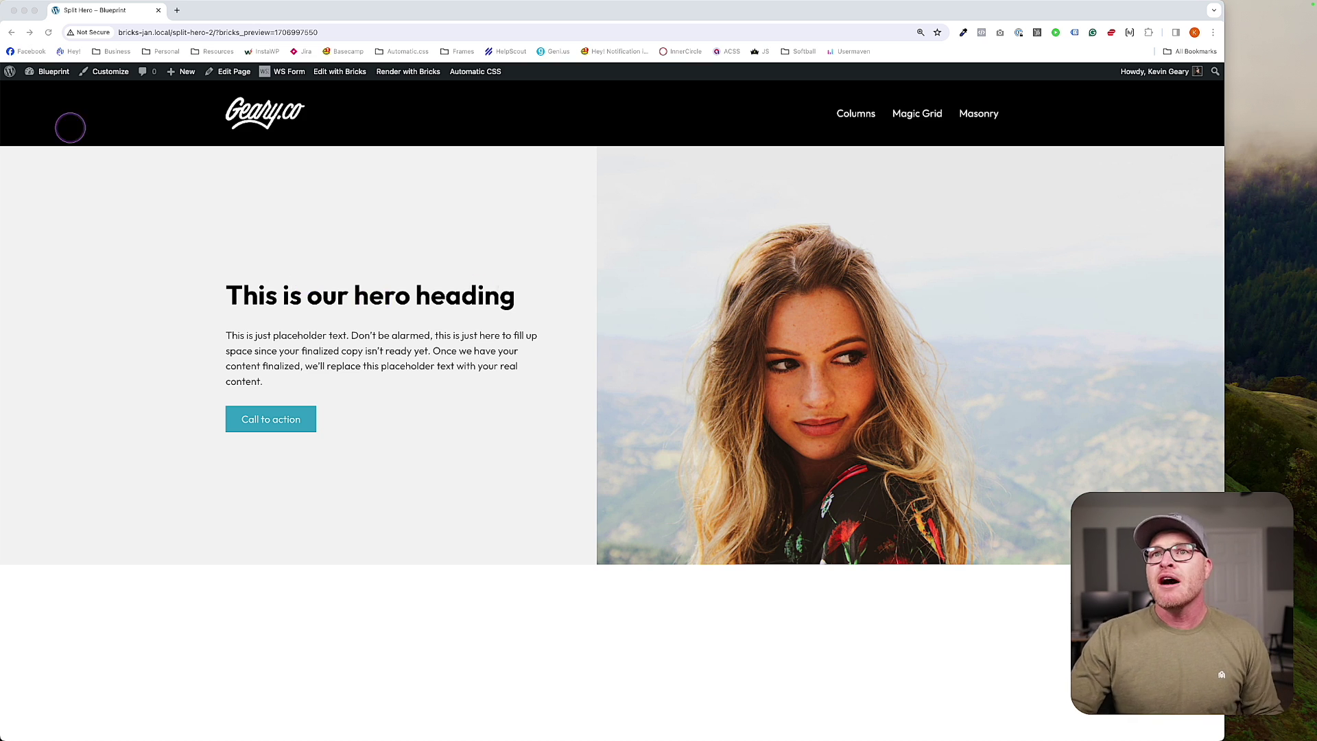
Open split-hero-2 in Bricks, delete the My Hero section, and switch to full screen
{"action": "left_click", "coordinate": [345, 80]}
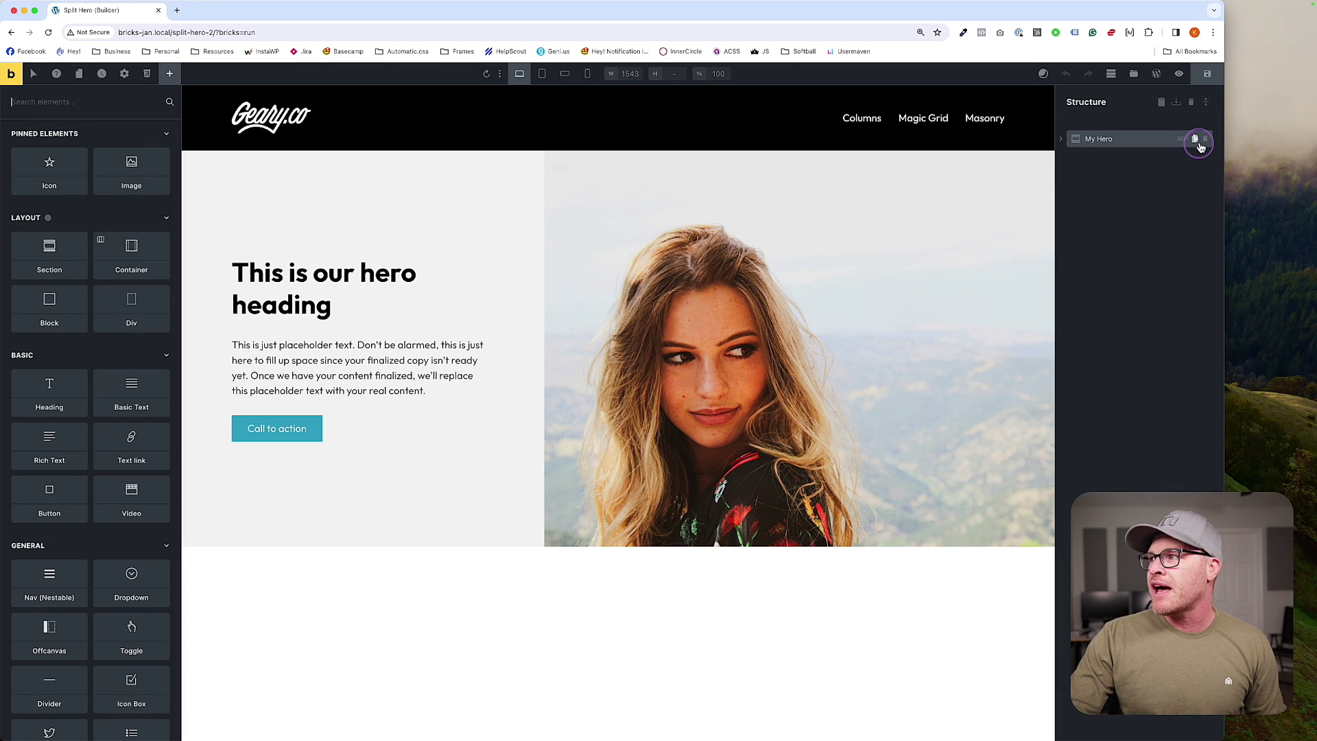
{"action": "left_click", "coordinate": [1205, 141]}
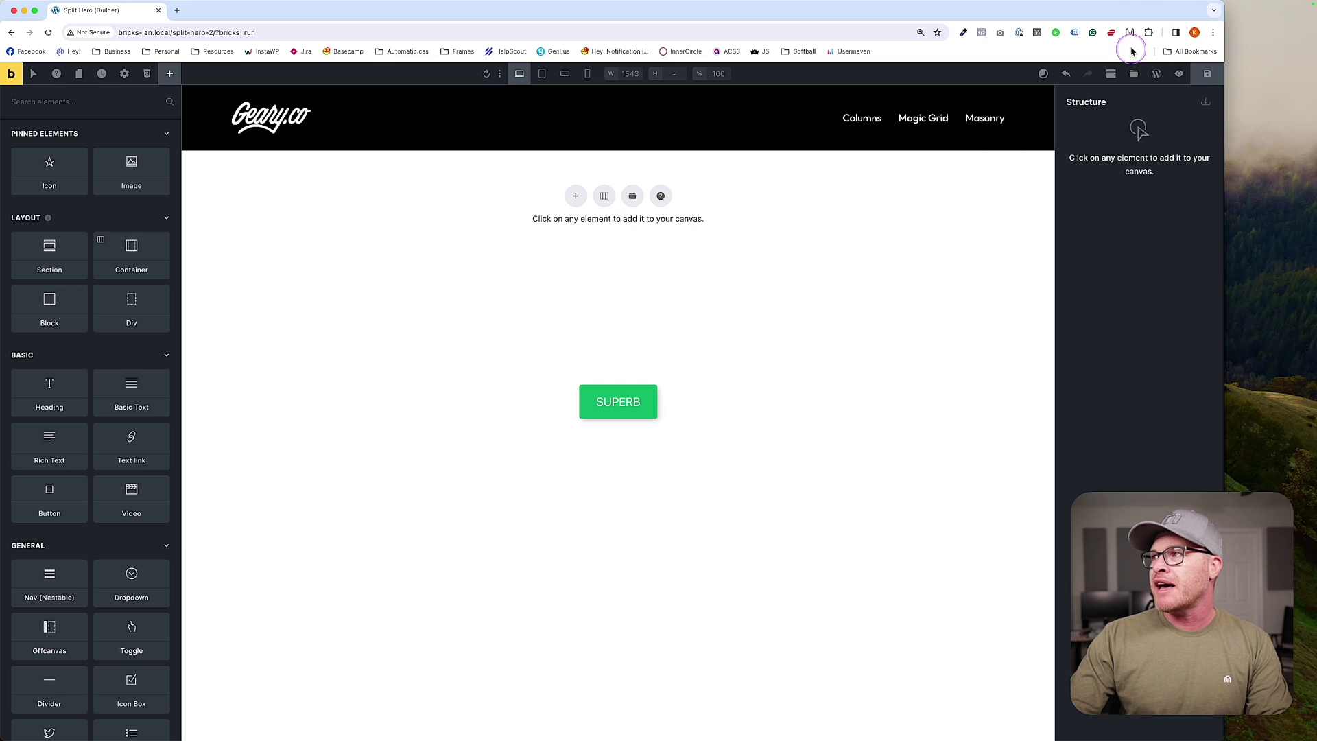
{"action": "key", "text": "ctrl+alt+Return"}
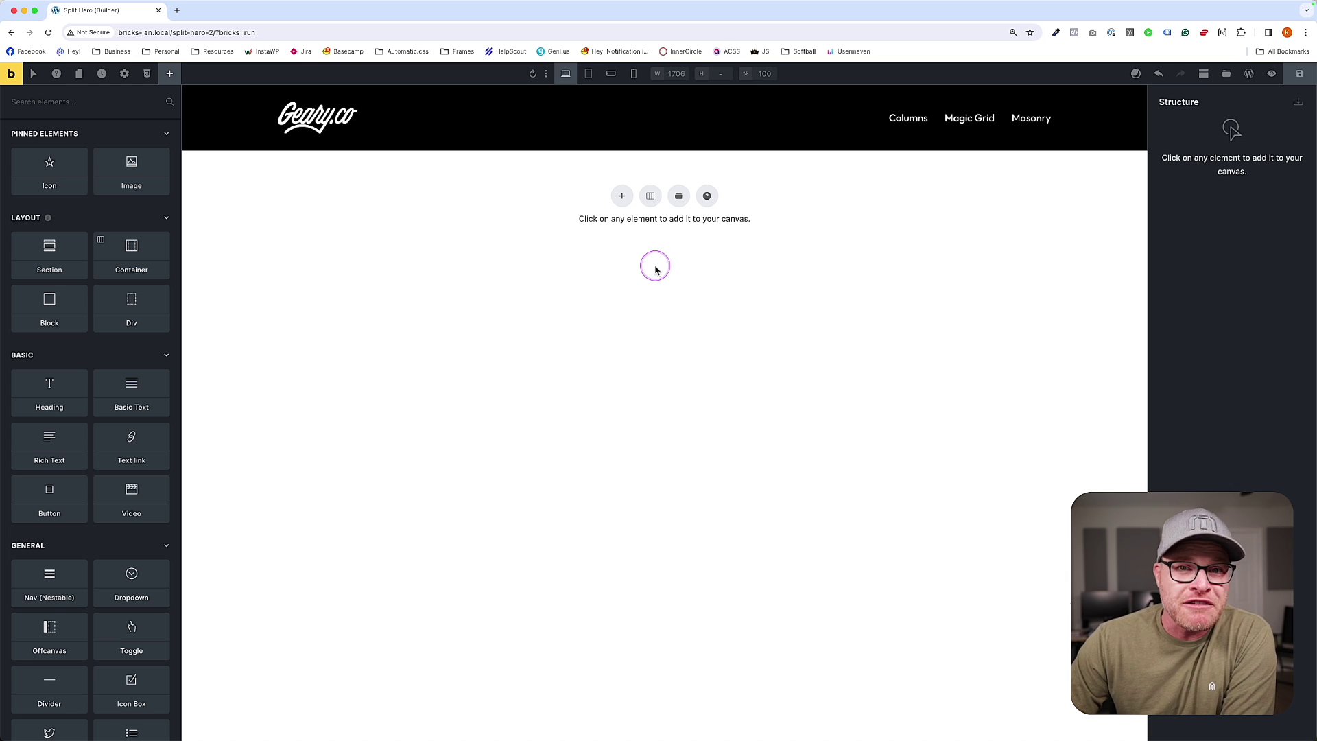
Add a new Section and put Blocks inside its Container
{"action": "left_click", "coordinate": [622, 196]}
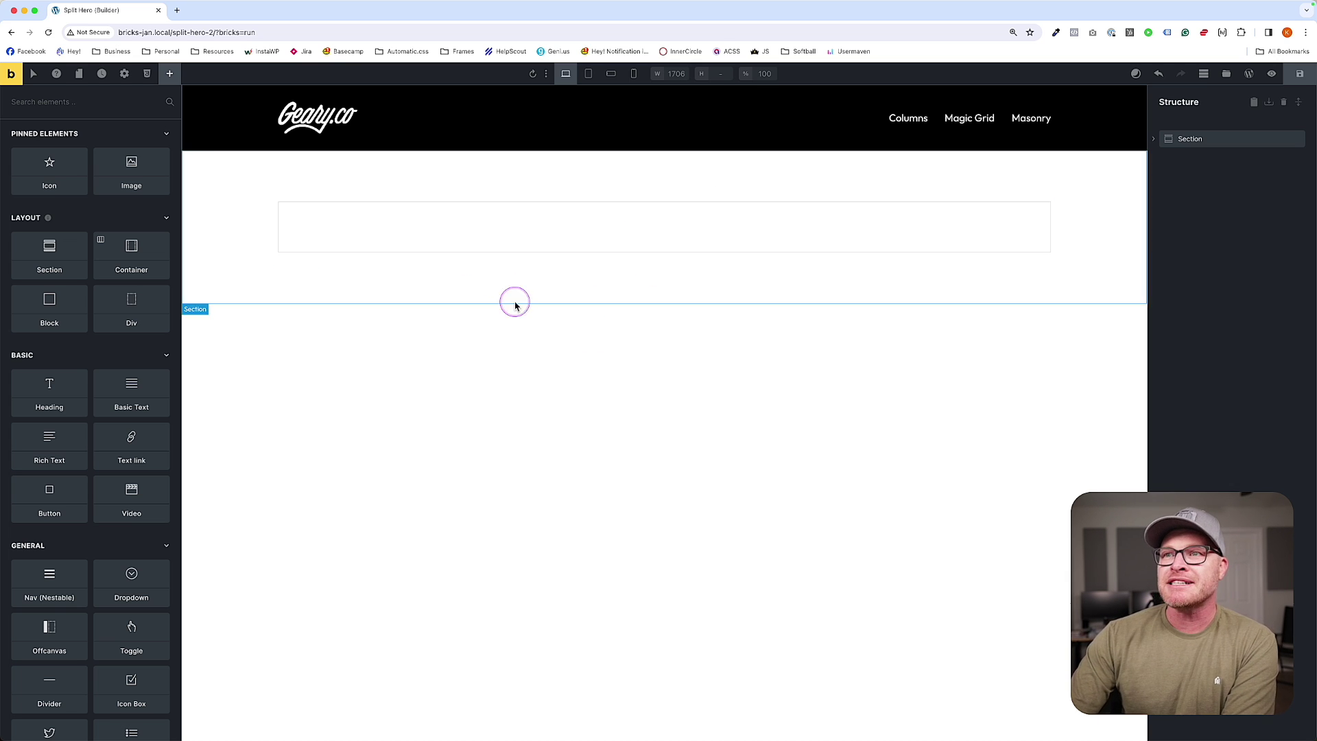
{"action": "left_click", "coordinate": [484, 233]}
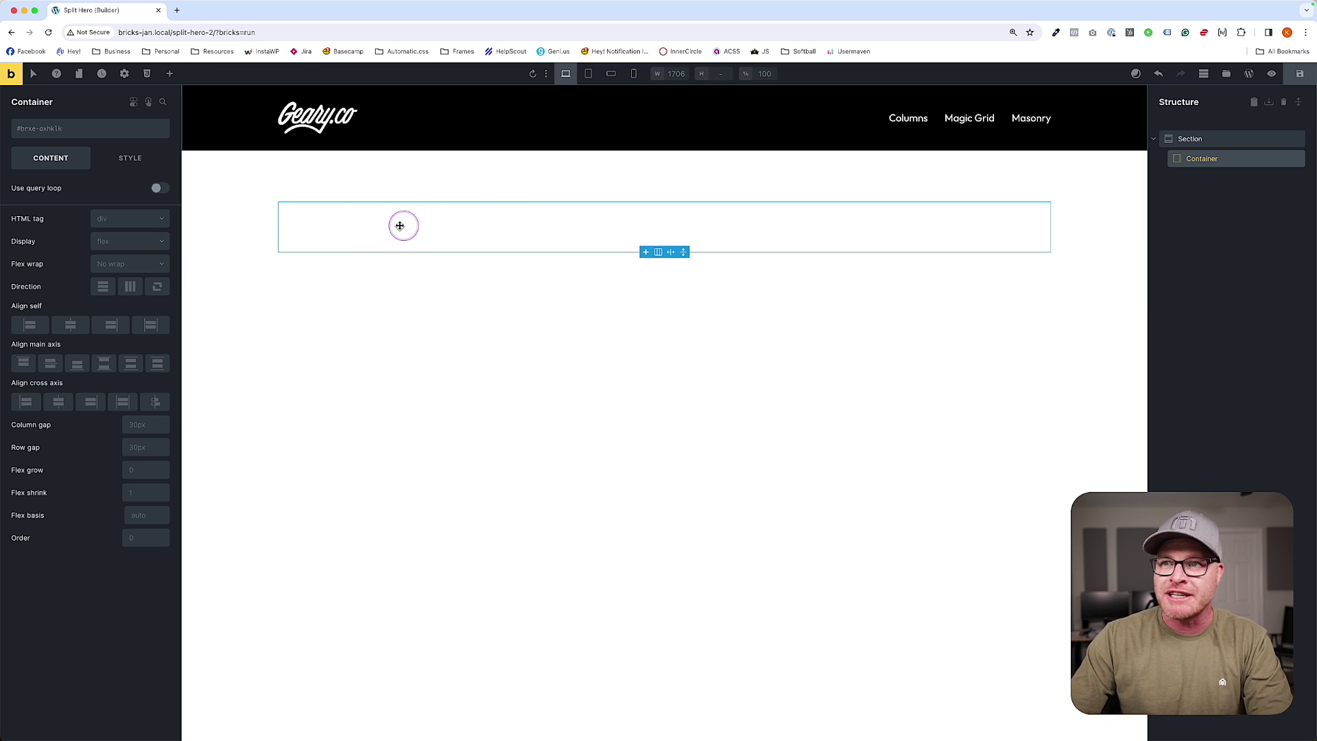
{"action": "left_click", "coordinate": [174, 77]}
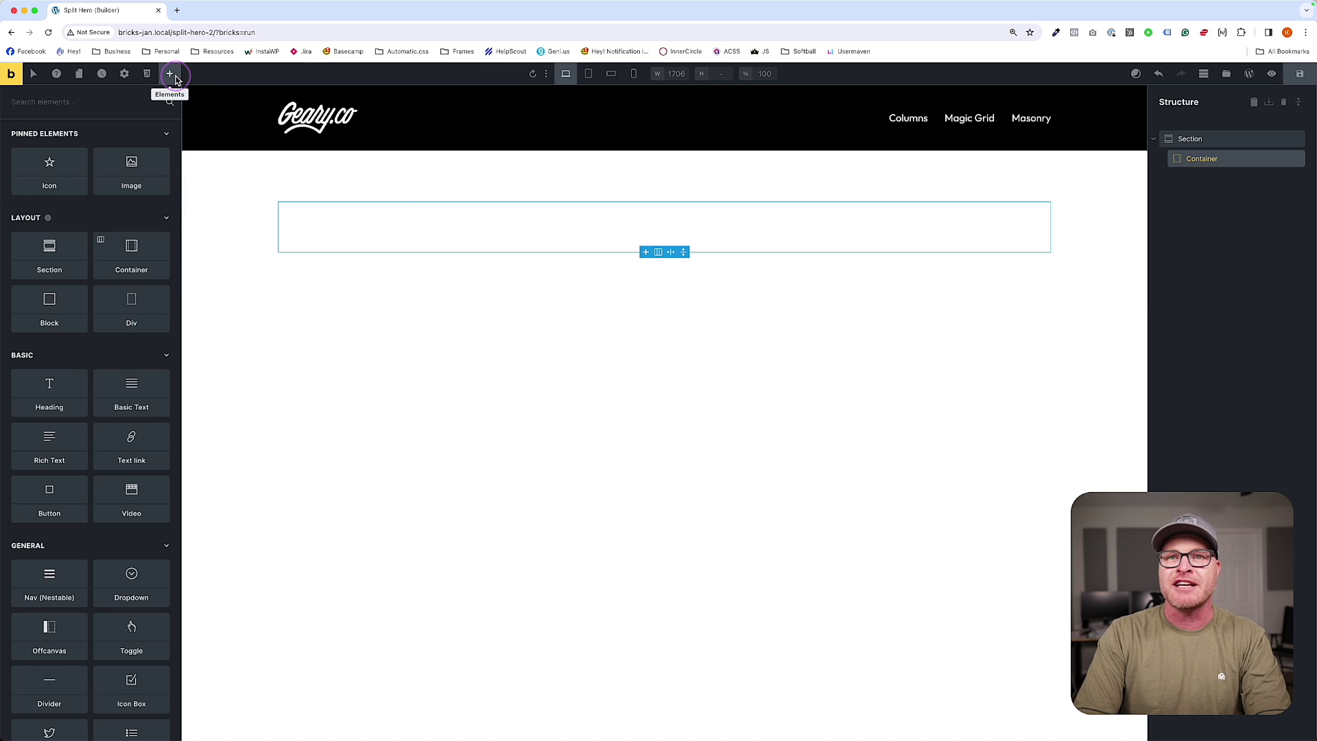
{"action": "type", "text": "block"}
{"action": "key", "text": "Return"}
Add a Heading, a Basic Text and a Button to the first block
{"action": "left_click", "coordinate": [387, 227]}
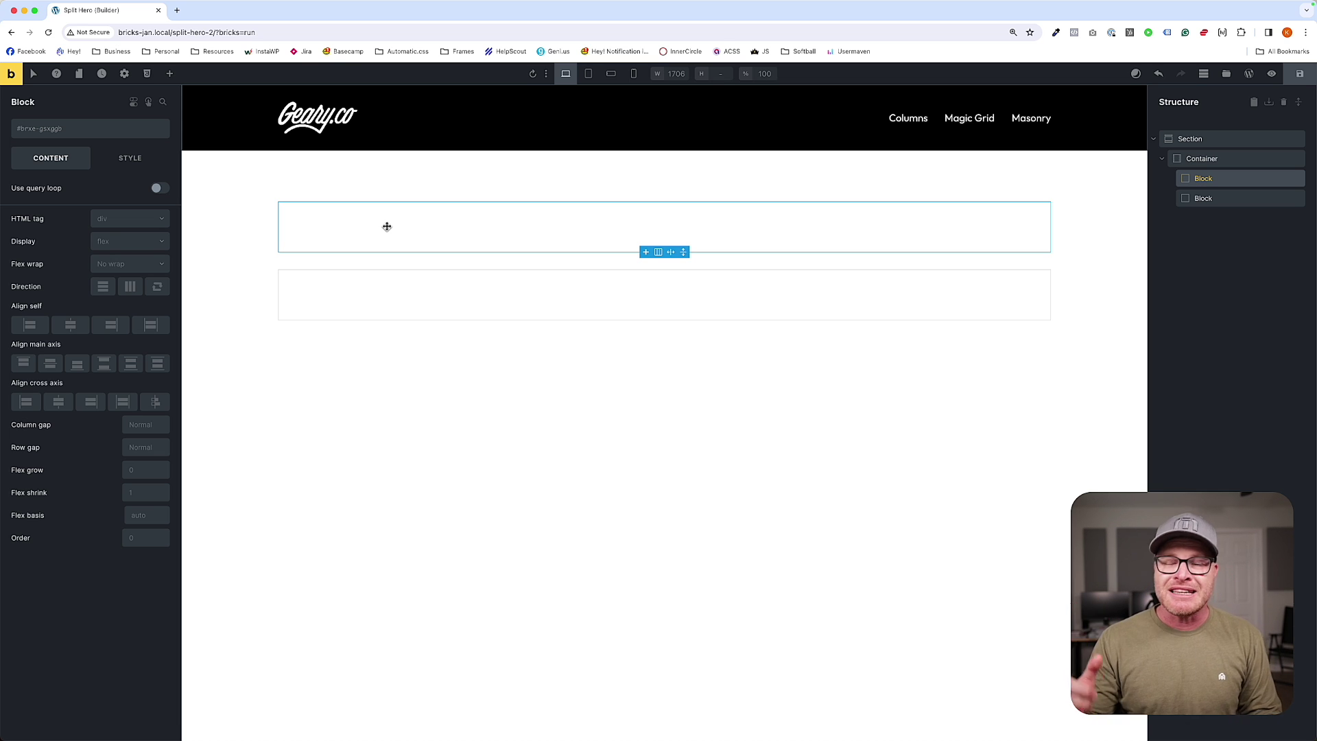
{"action": "left_click", "coordinate": [170, 74]}
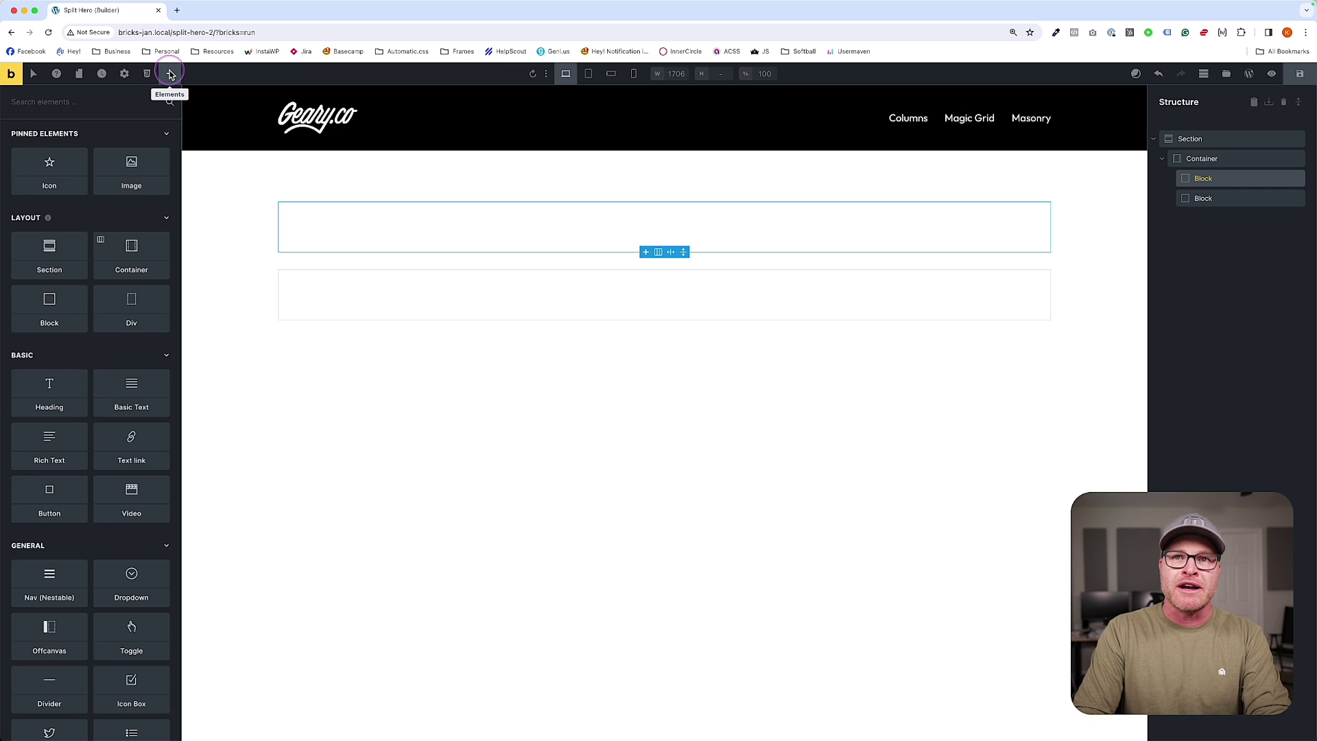
{"action": "type", "text": "head"}
{"action": "key", "text": "Return"}
{"action": "key", "text": "BackSpace"}
{"action": "type", "text": "text"}
{"action": "key", "text": "Return"}
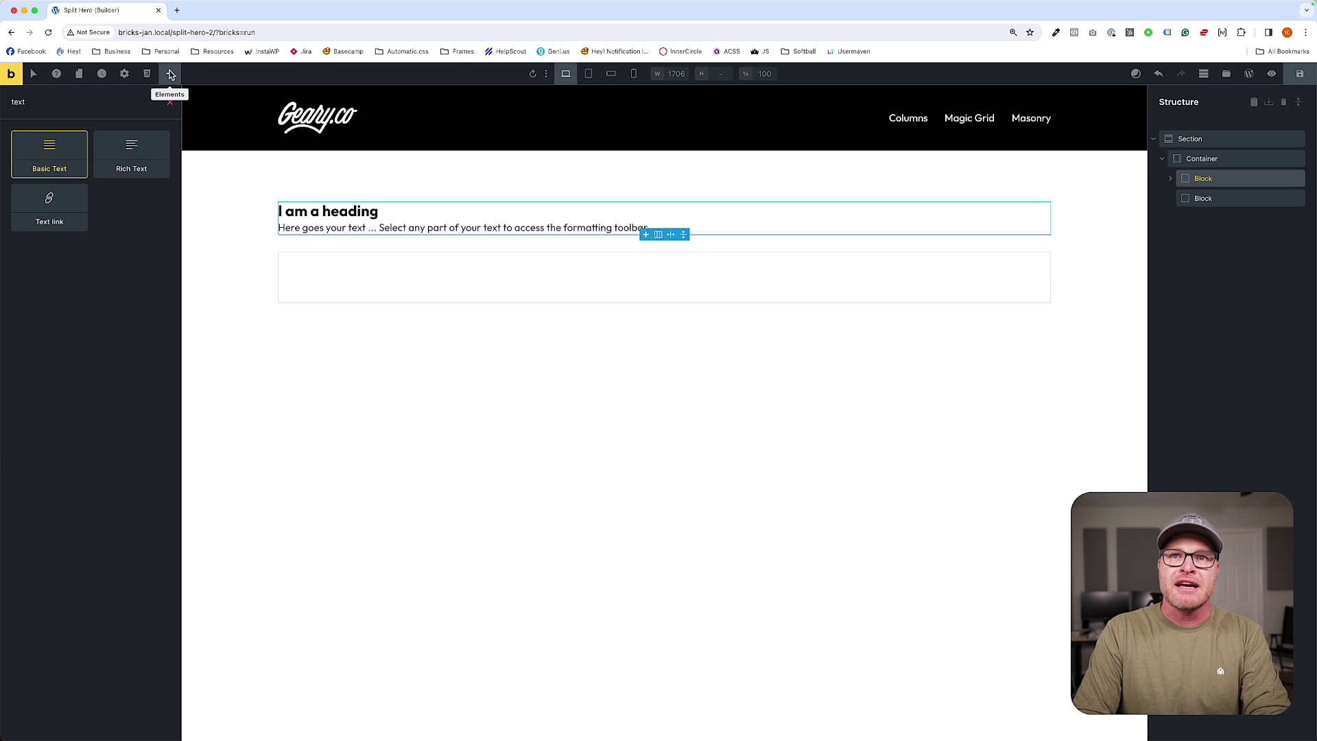
{"action": "key", "text": "BackSpace"}
{"action": "type", "text": "button"}
{"action": "key", "text": "Return"}
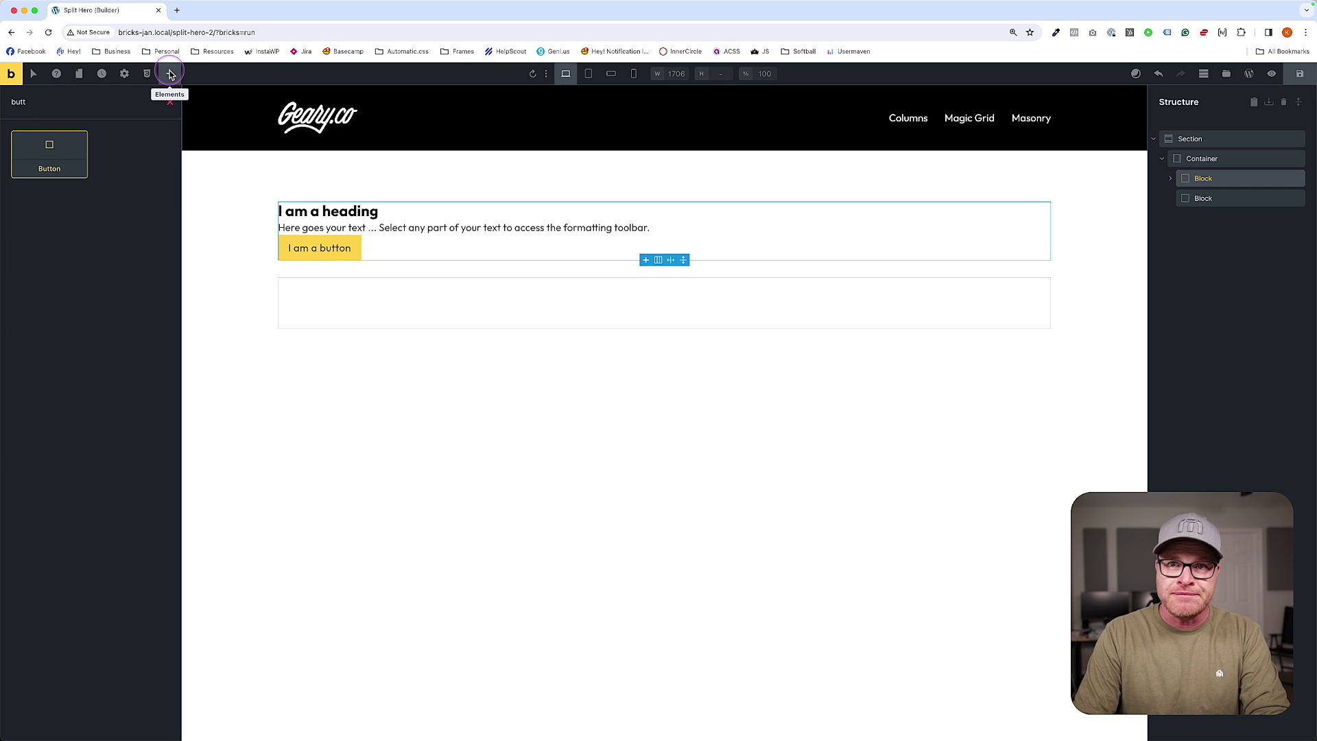
Drag an Image element into the second, empty block
{"action": "left_click", "coordinate": [341, 315]}
{"action": "left_click", "coordinate": [170, 73]}
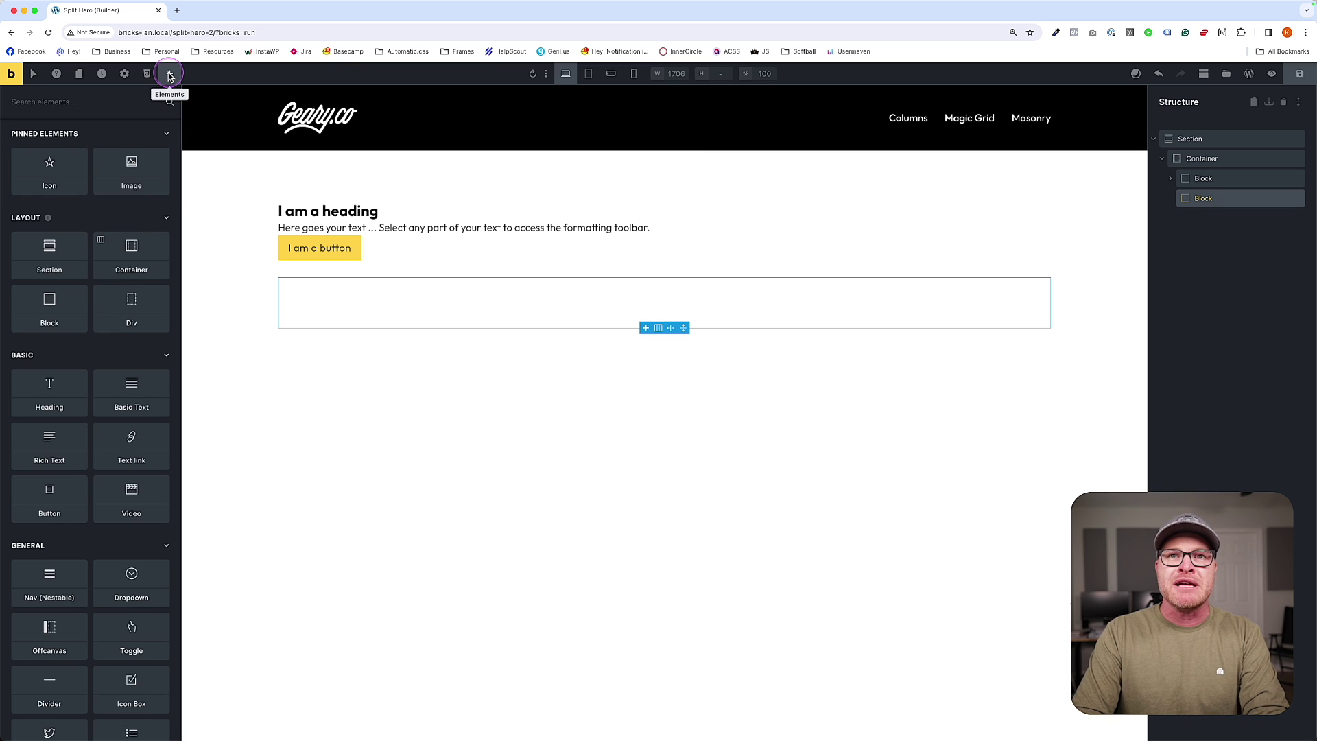
{"action": "type", "text": "mage"}
{"action": "left_click_drag", "start_coordinate": [49, 151], "coordinate": [347, 305]}
Insert the long-haired woman photo from the Media Library into the Image element
{"action": "left_click", "coordinate": [103, 199]}
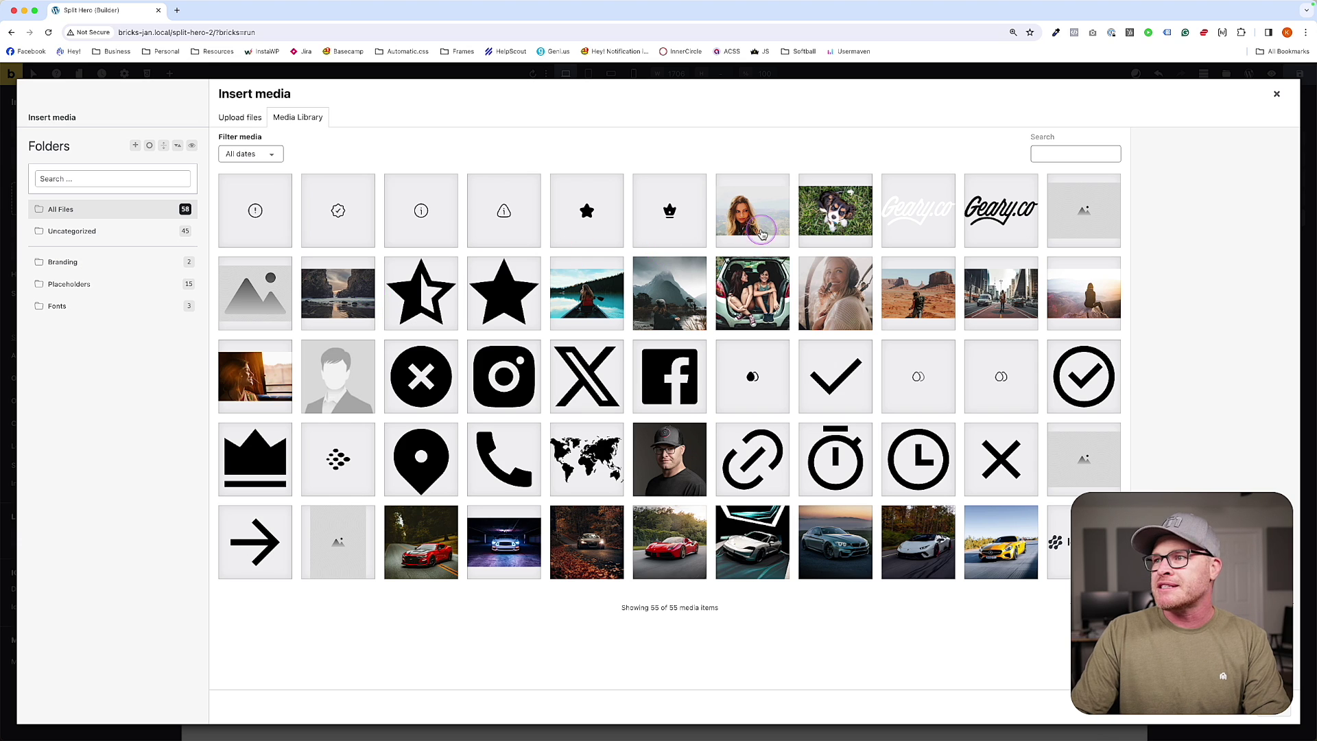
{"action": "left_click", "coordinate": [753, 210]}
{"action": "left_click", "coordinate": [1296, 715]}
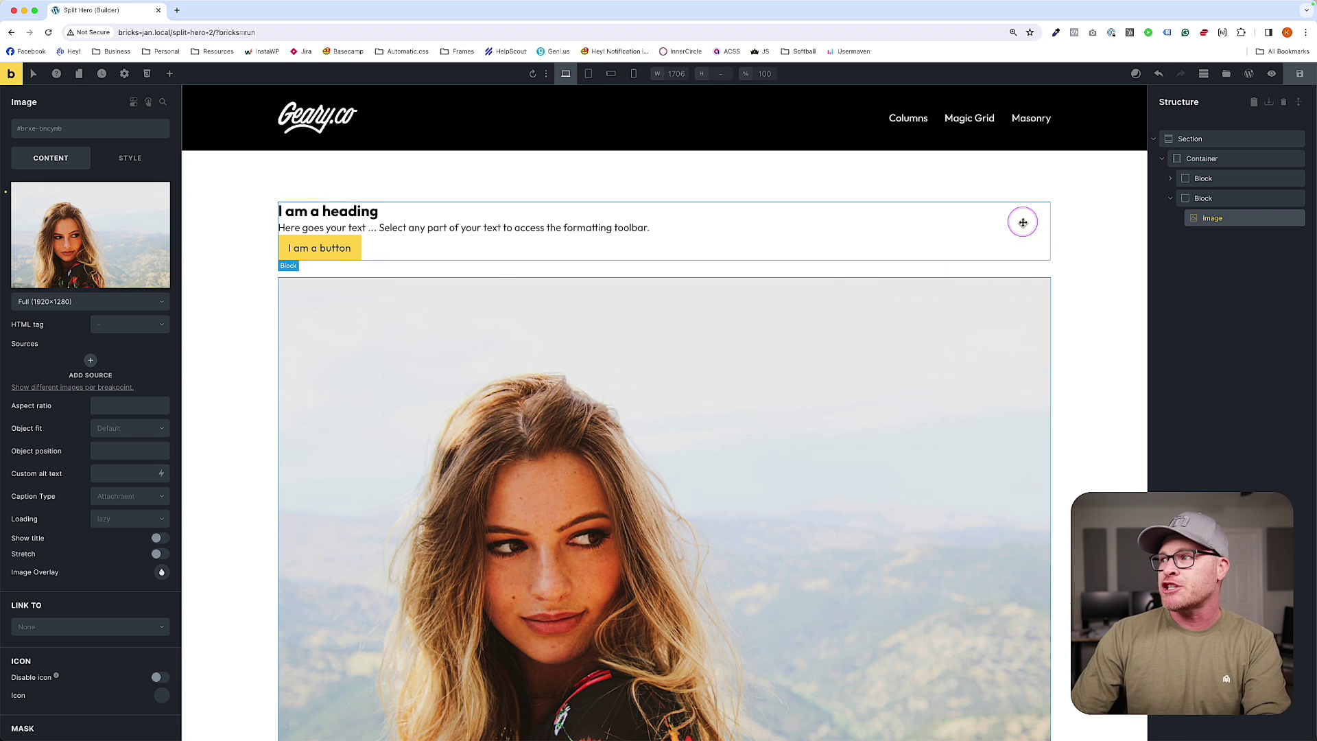
{"action": "left_click", "coordinate": [1193, 138]}
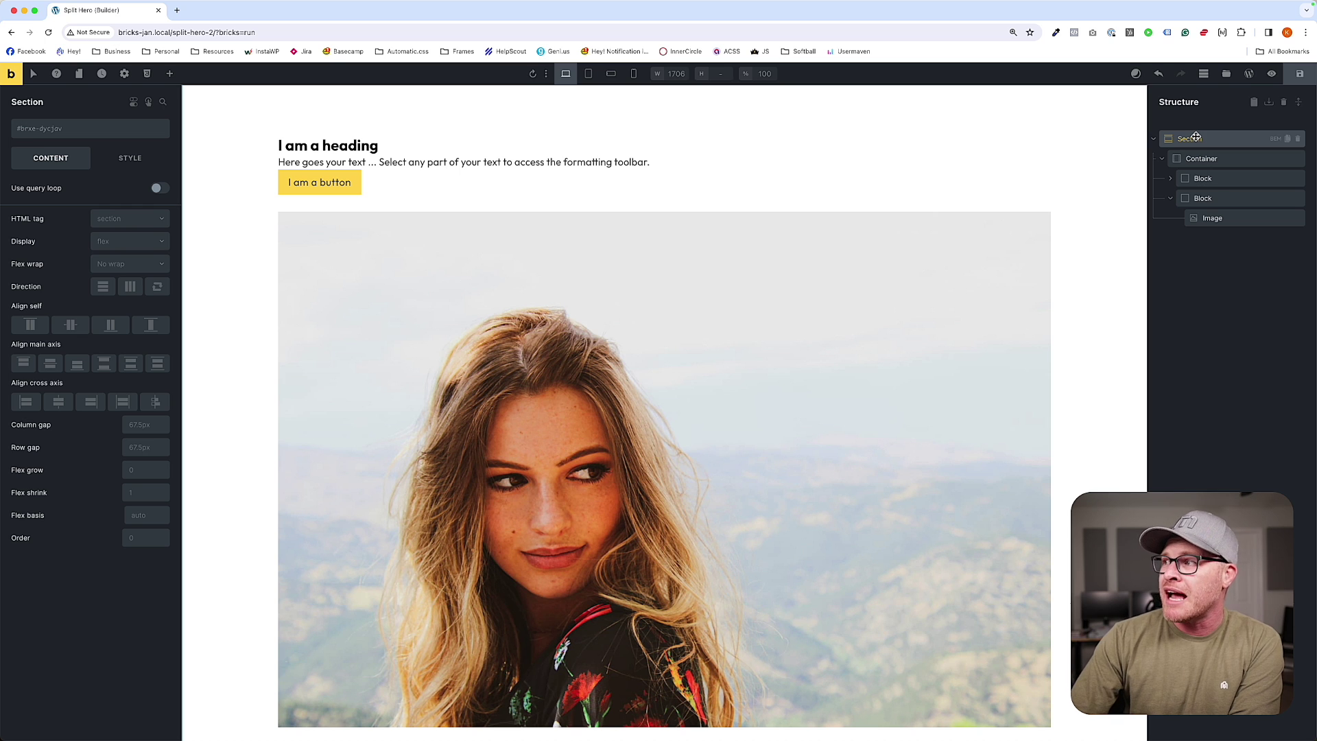
In the ACSS BEM tool, set the base name to split-hero and the container to inner
{"action": "left_click", "coordinate": [1276, 140]}
{"action": "left_click_drag", "start_coordinate": [1121, 140], "coordinate": [843, 176]}
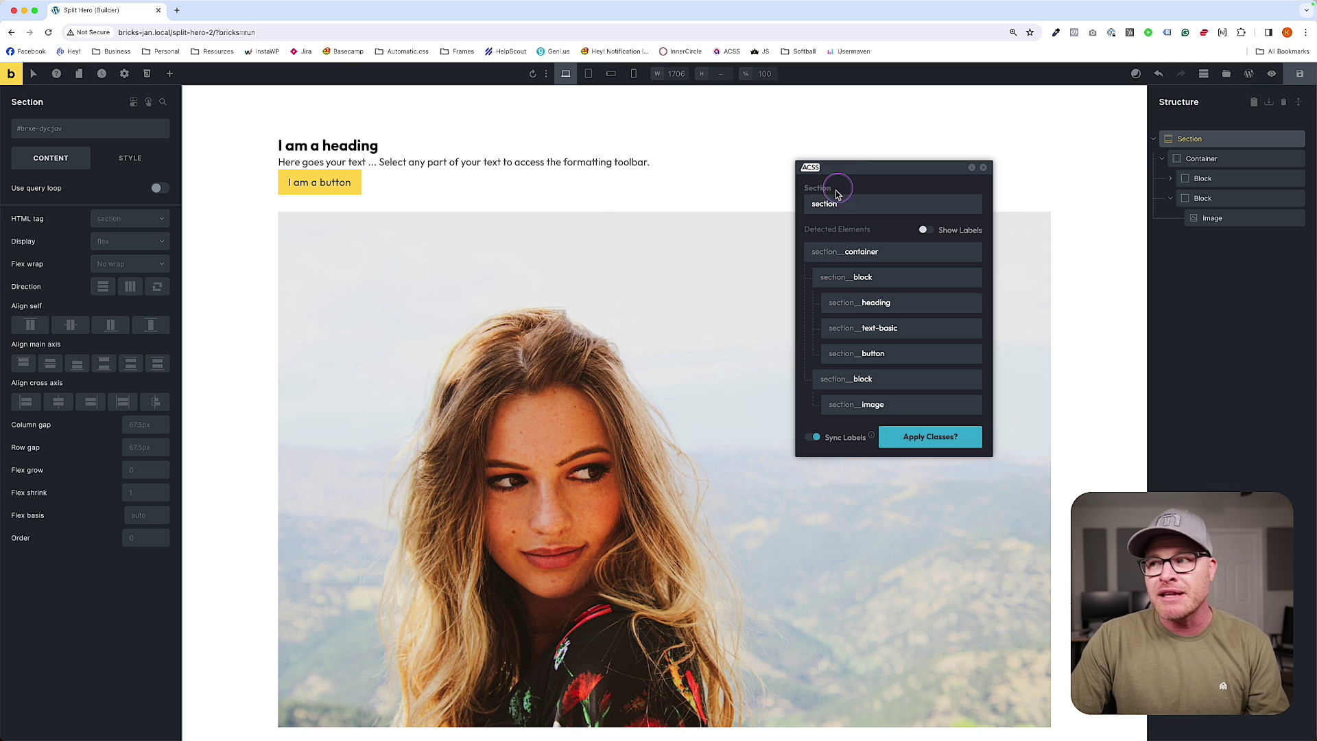
{"action": "double_click", "coordinate": [847, 206]}
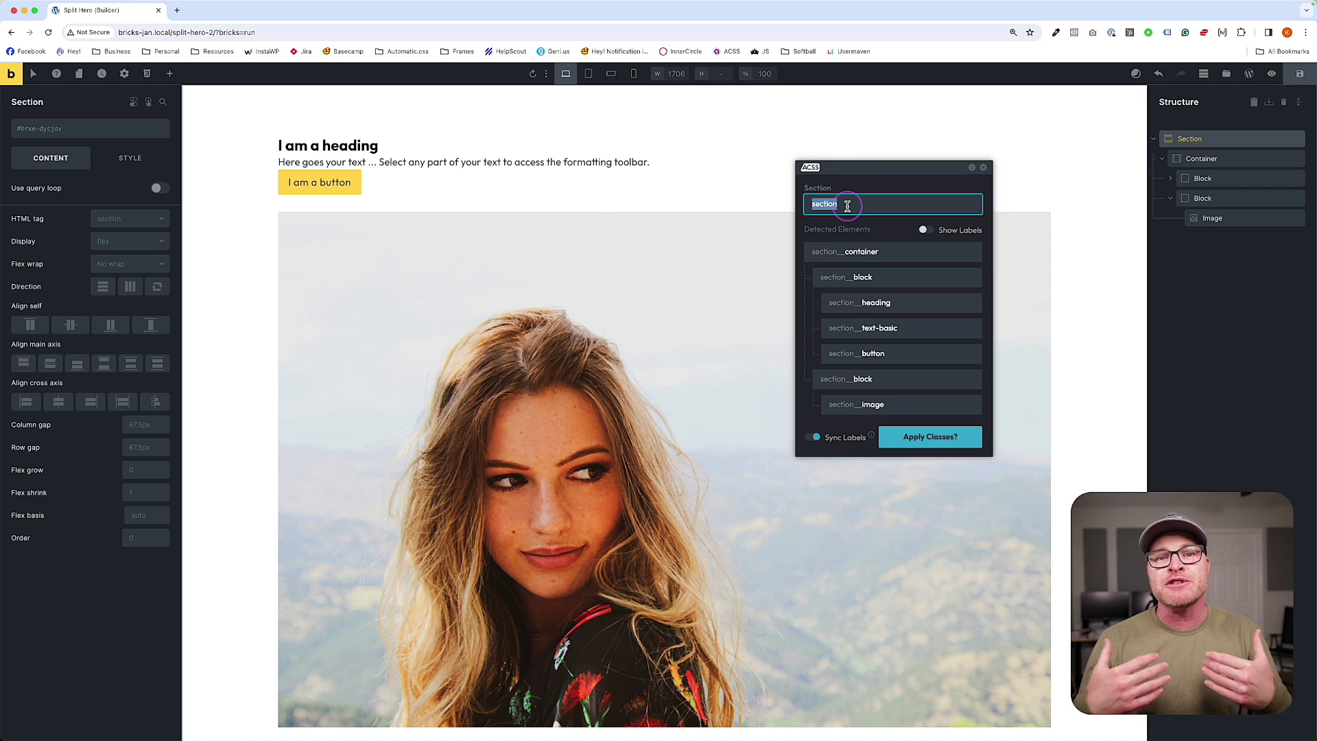
{"action": "type", "text": "split-hero"}
{"action": "left_click", "coordinate": [851, 235]}
{"action": "double_click", "coordinate": [871, 252]}
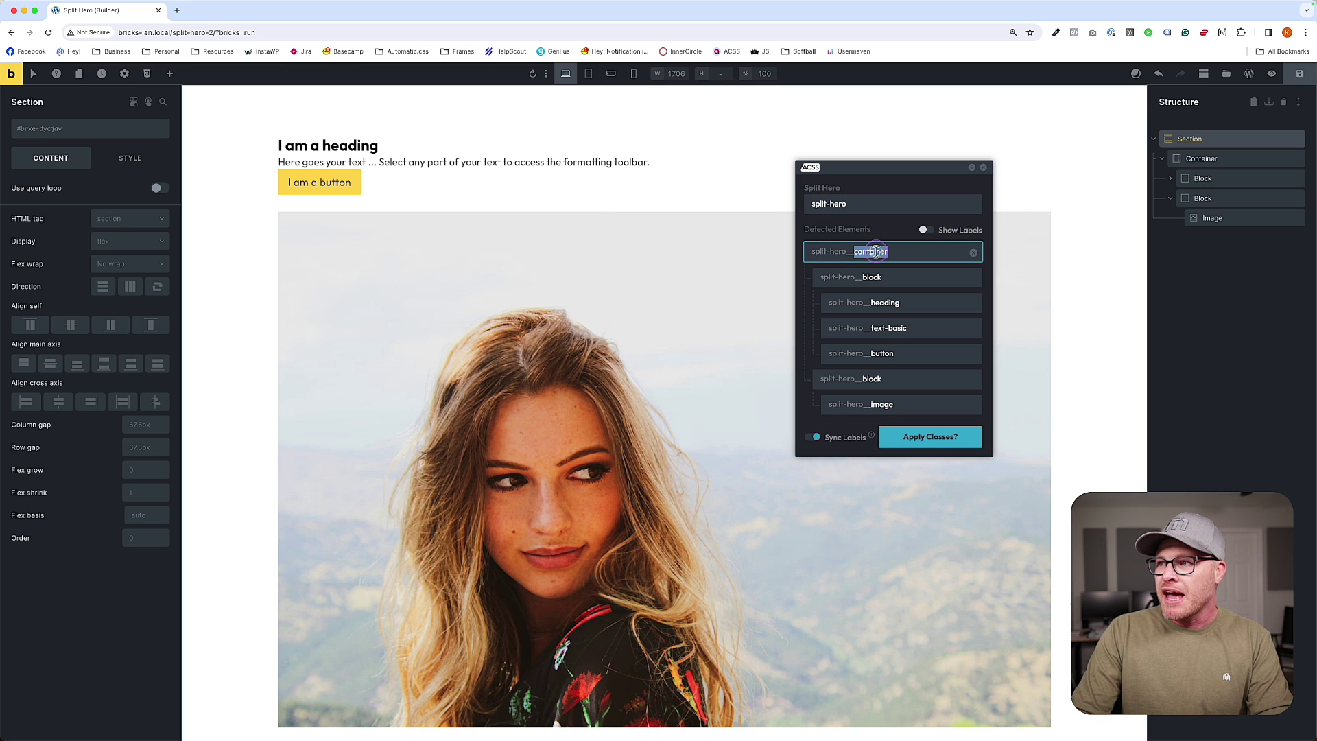
{"action": "type", "text": "inner"}
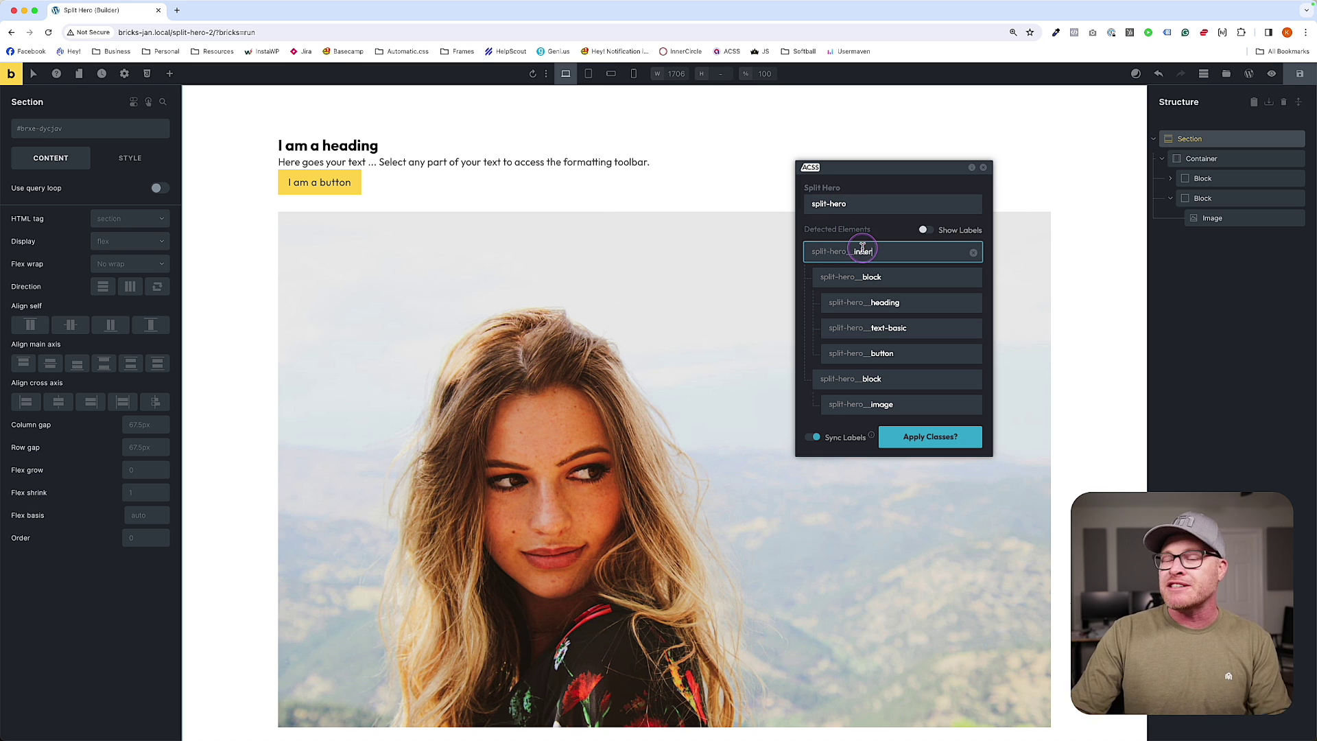
{"action": "left_click", "coordinate": [844, 244]}
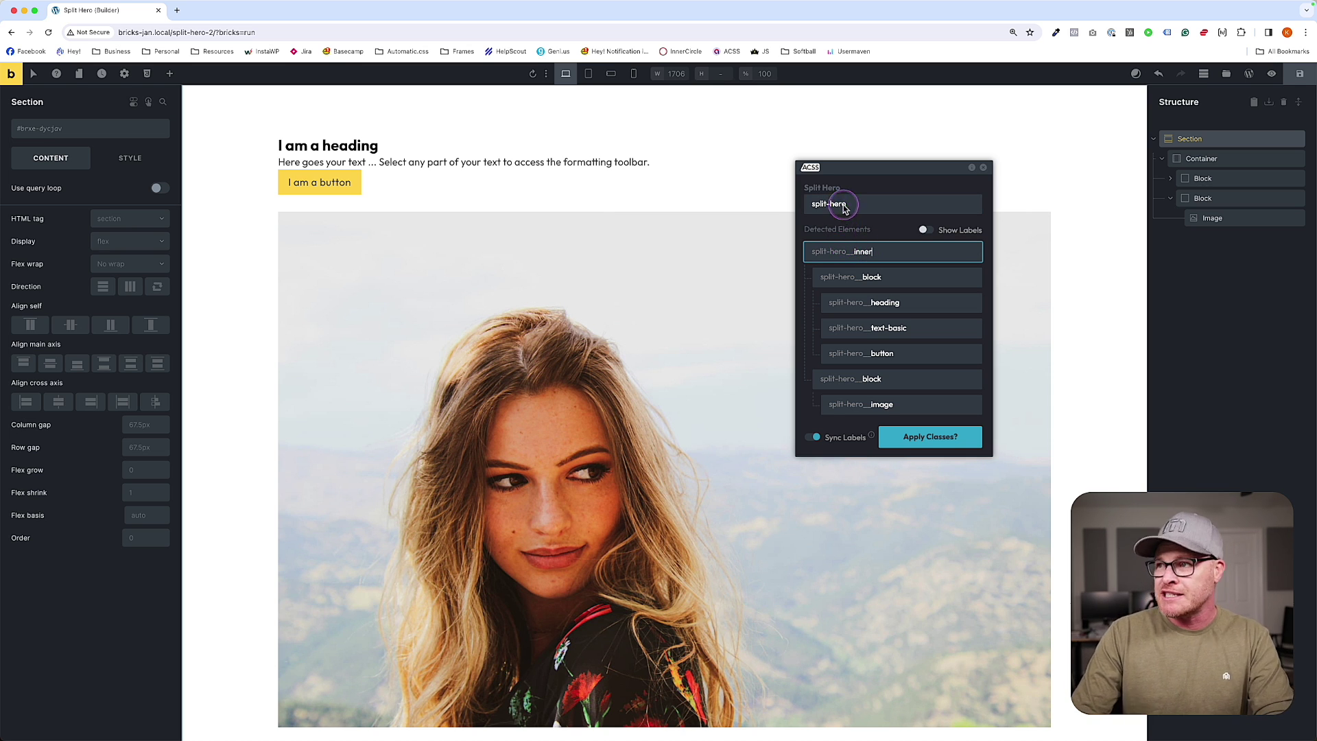
Name the children content-wrapper, lede, cta, media-wrapper and media
{"action": "double_click", "coordinate": [871, 276]}
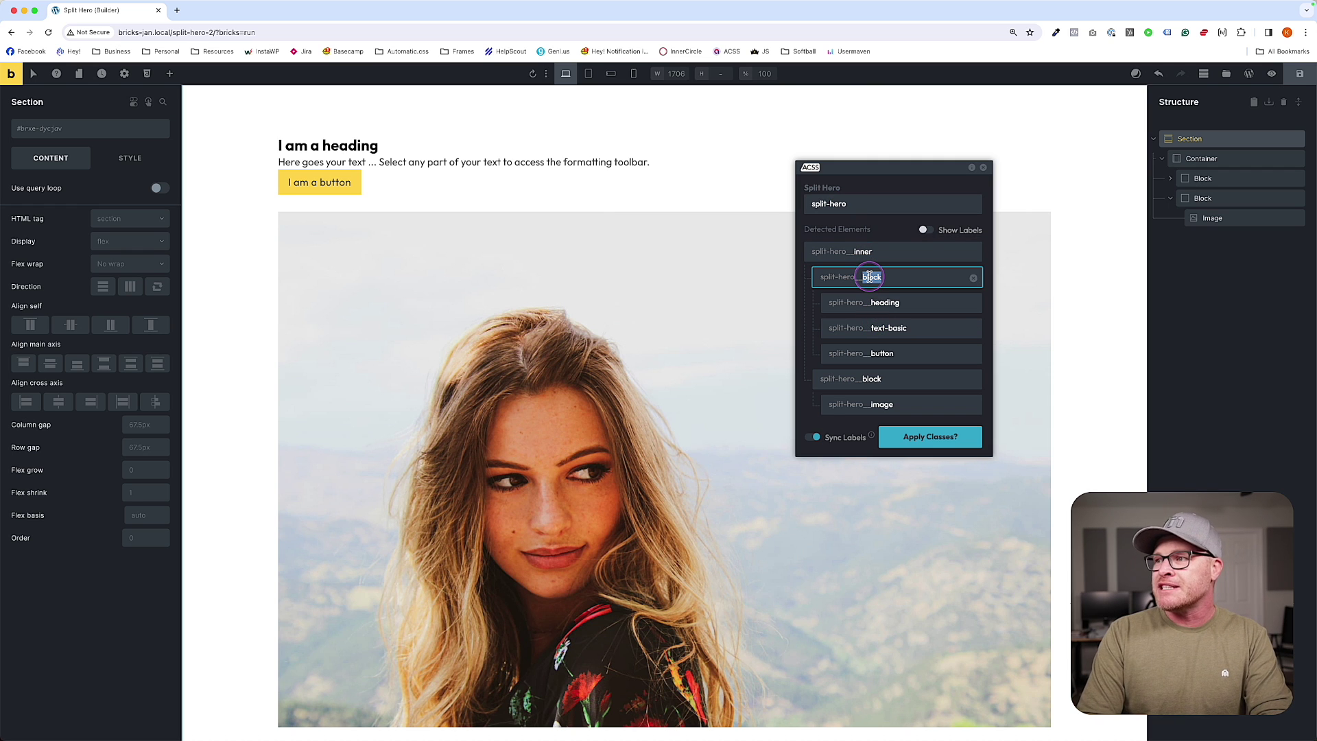
{"action": "type", "text": "content-wrapper"}
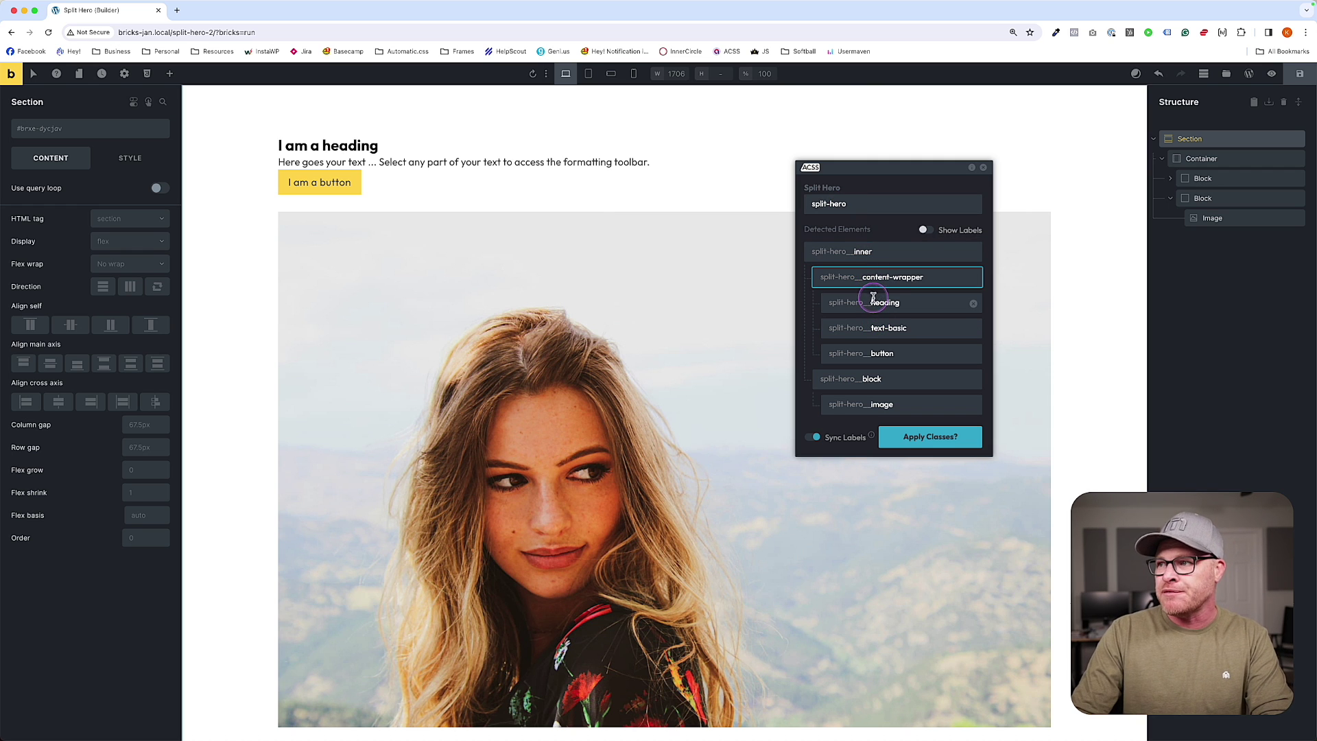
{"action": "double_click", "coordinate": [891, 327]}
{"action": "type", "text": "lede"}
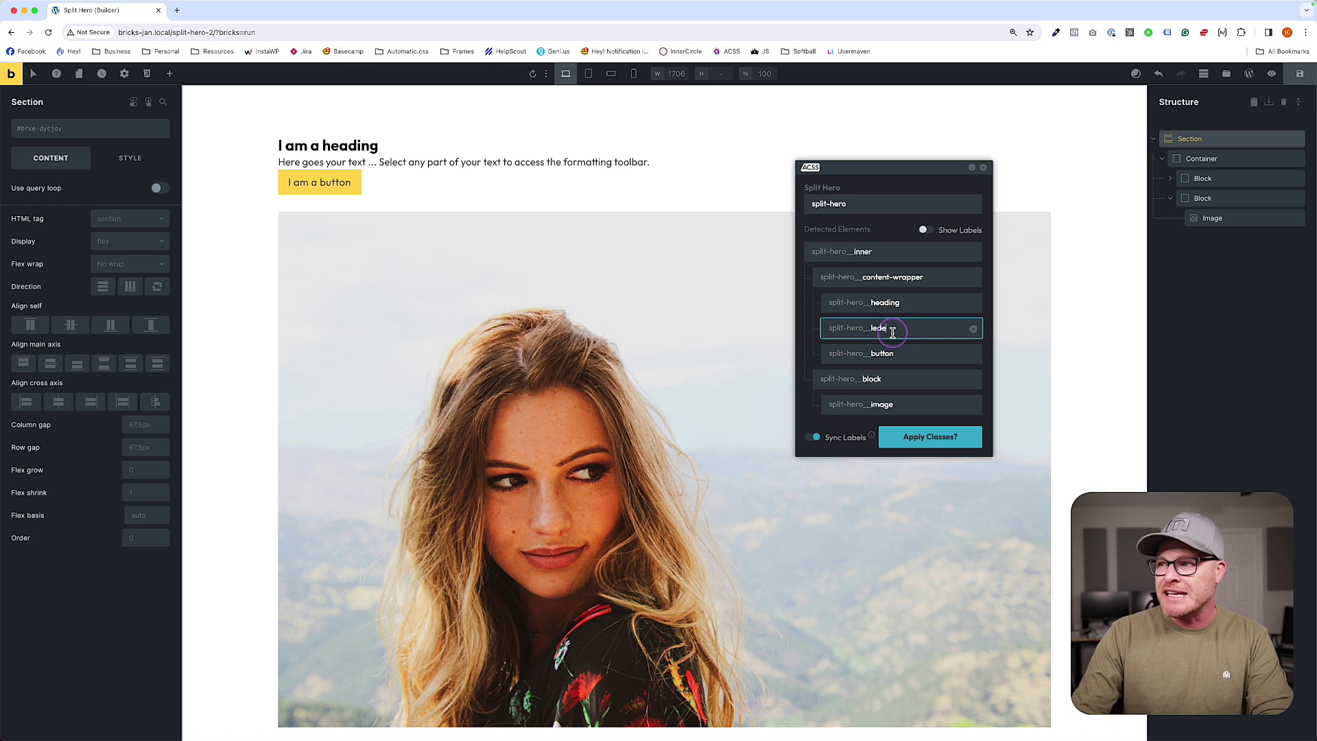
{"action": "double_click", "coordinate": [889, 354]}
{"action": "type", "text": "cta"}
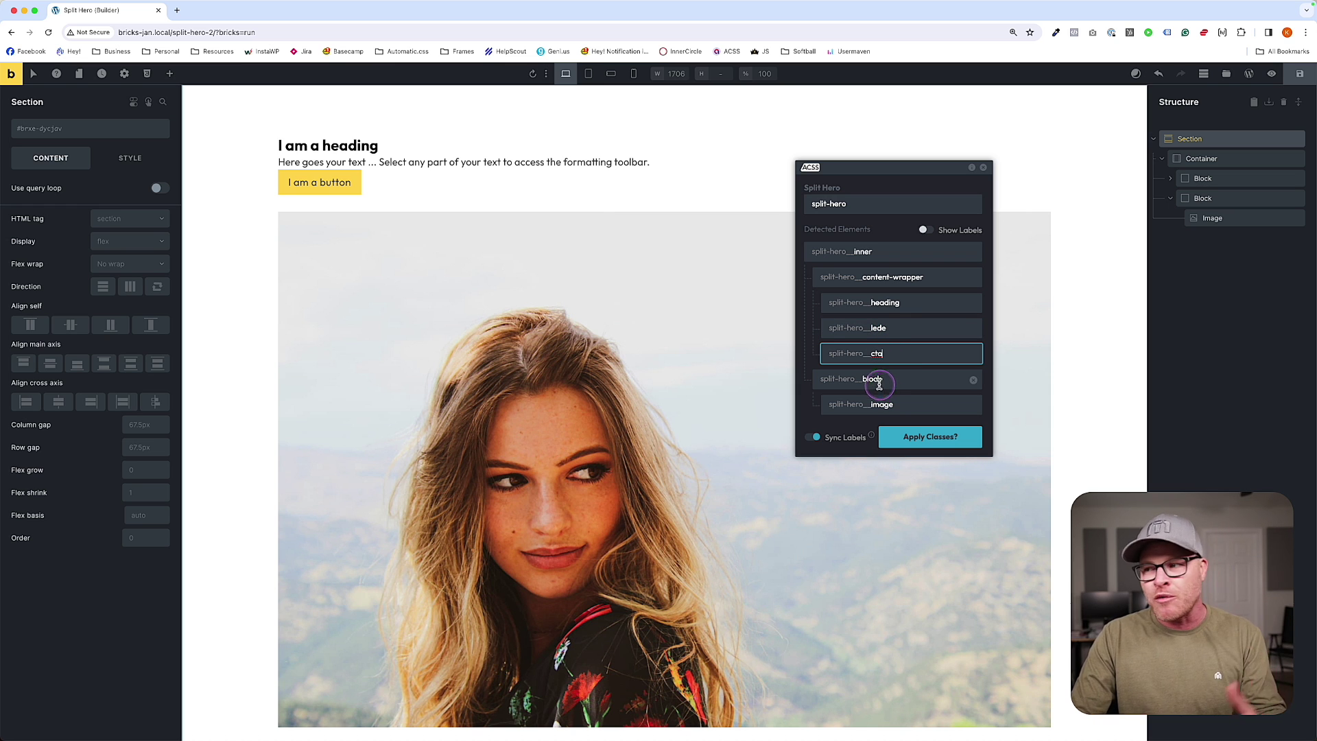
{"action": "double_click", "coordinate": [876, 381]}
{"action": "type", "text": "media-wrapper"}
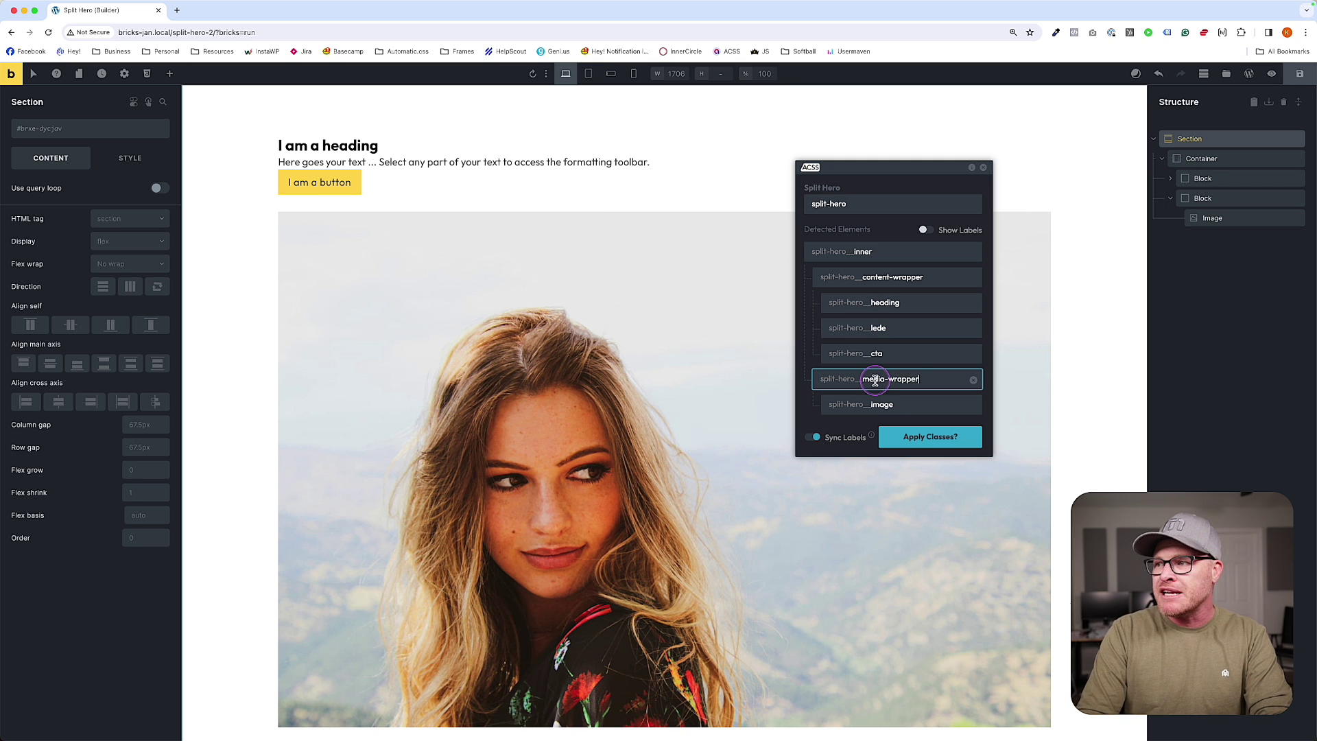
{"action": "double_click", "coordinate": [887, 406]}
{"action": "type", "text": "media"}
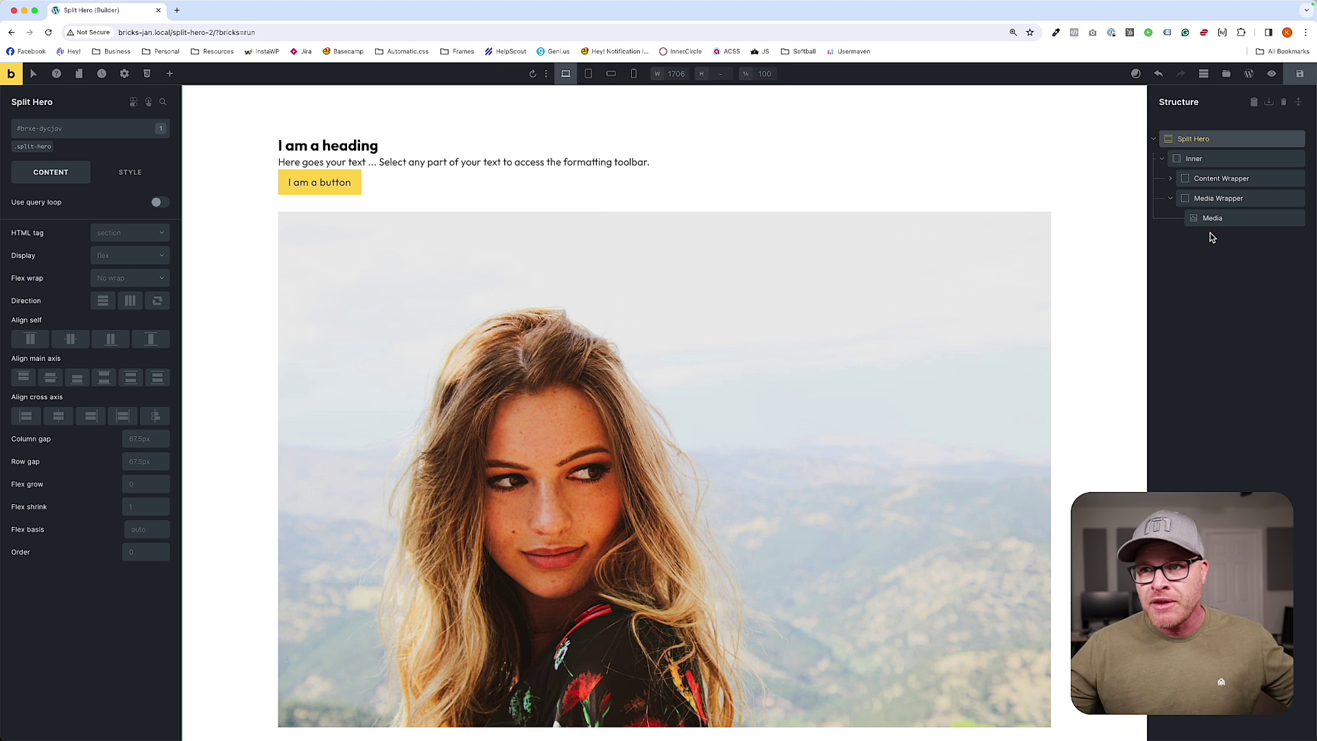
Make the split-hero__inner class a grid with var(--grid-2) columns and var(--grid-1) rows
{"action": "left_click", "coordinate": [381, 206]}
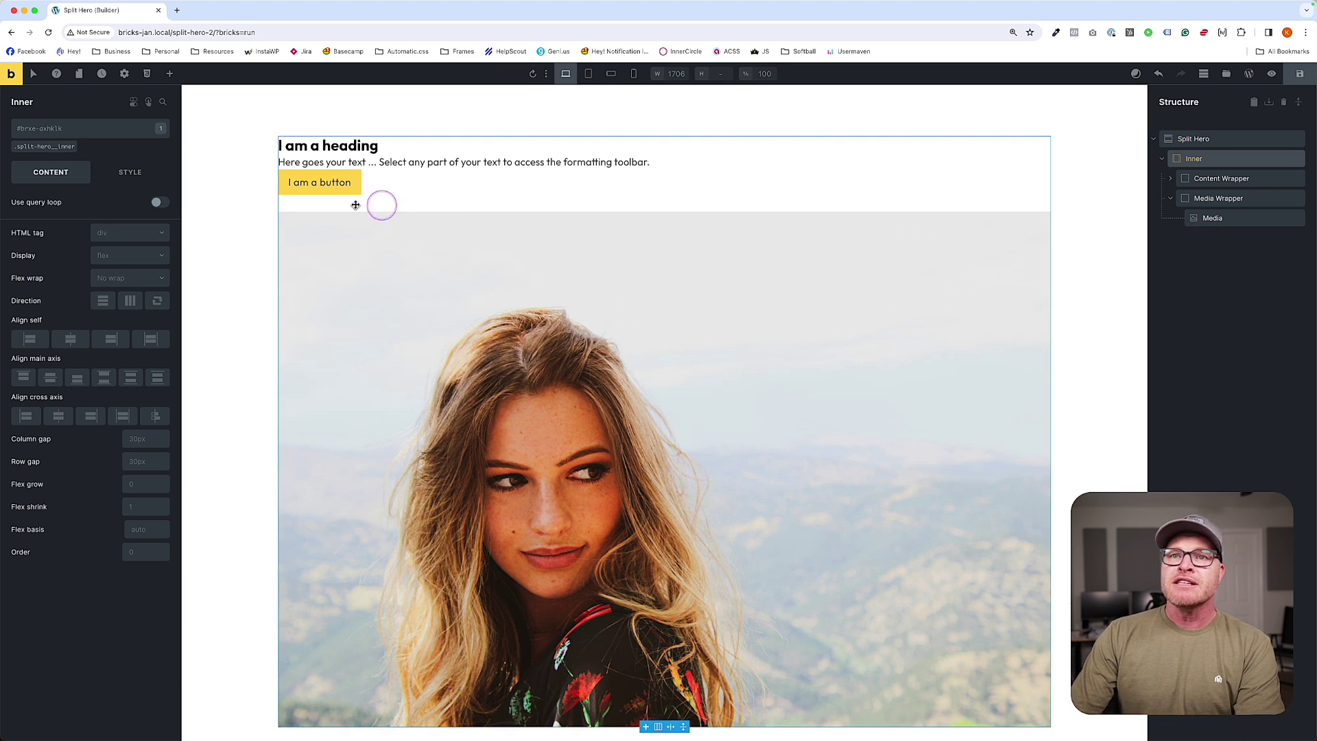
{"action": "left_click", "coordinate": [55, 172]}
{"action": "left_click", "coordinate": [45, 146]}
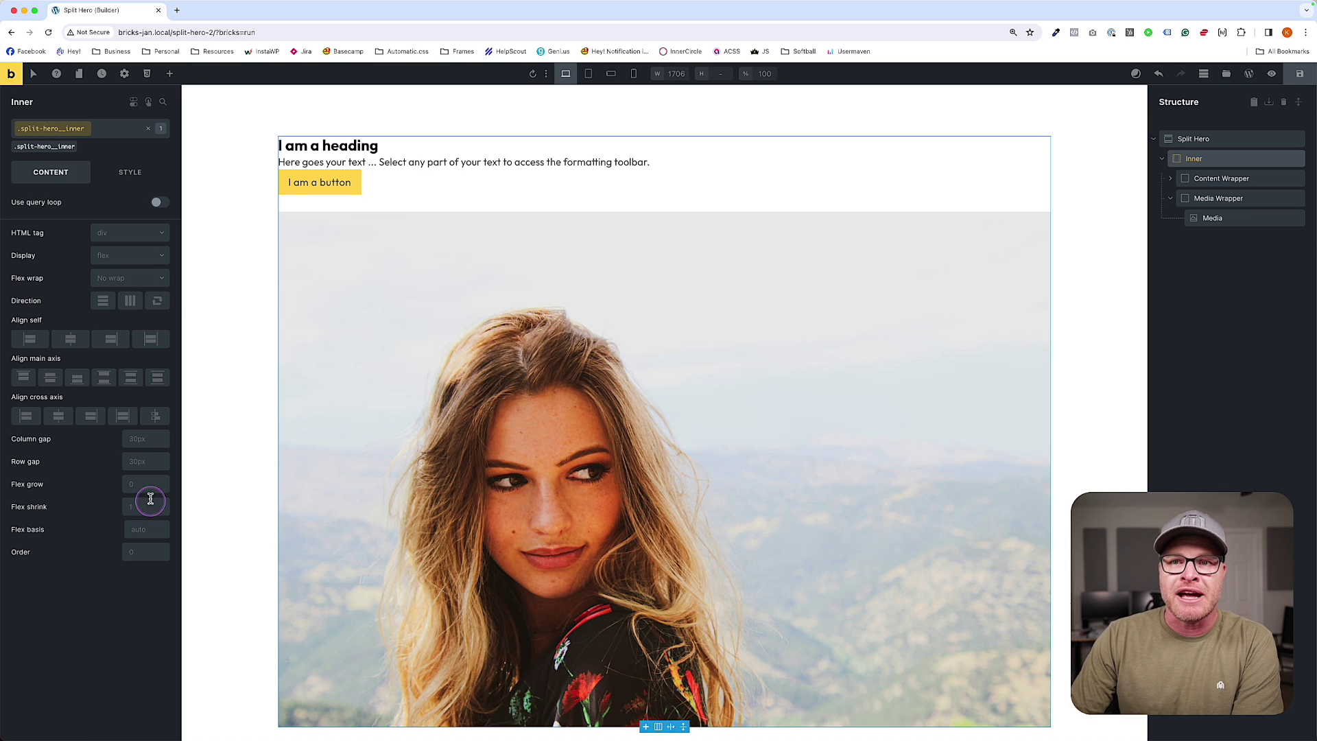
{"action": "left_click", "coordinate": [121, 255]}
{"action": "left_click", "coordinate": [118, 302]}
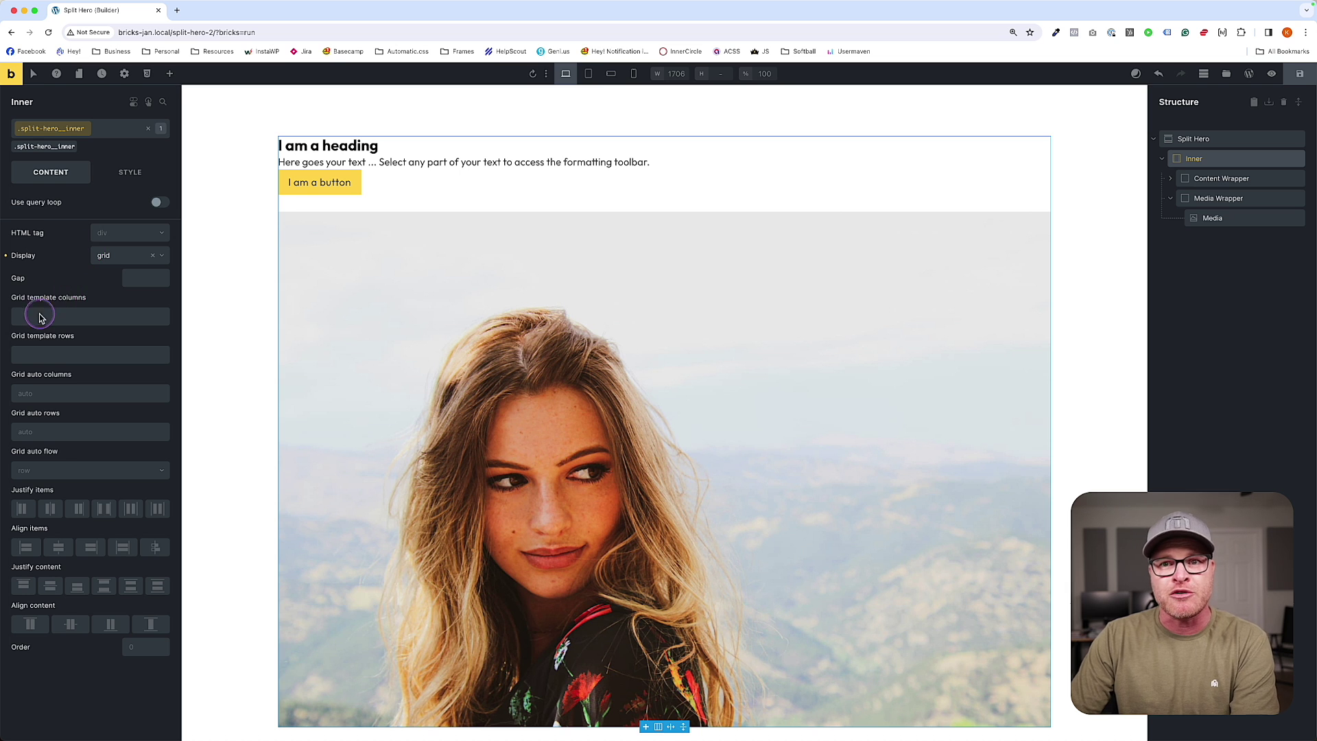
{"action": "left_click", "coordinate": [50, 317]}
{"action": "right_click", "coordinate": [50, 317]}
{"action": "left_click", "coordinate": [106, 288]}
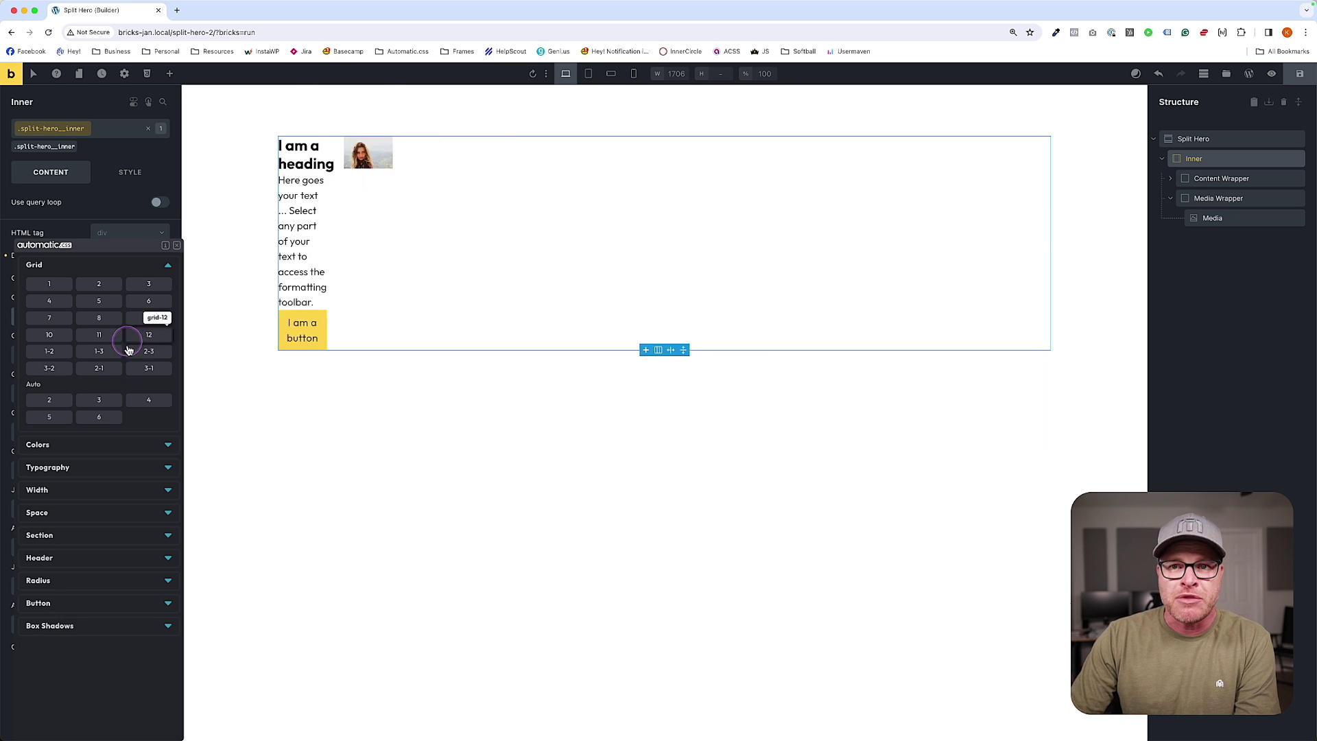
{"action": "left_click", "coordinate": [69, 328]}
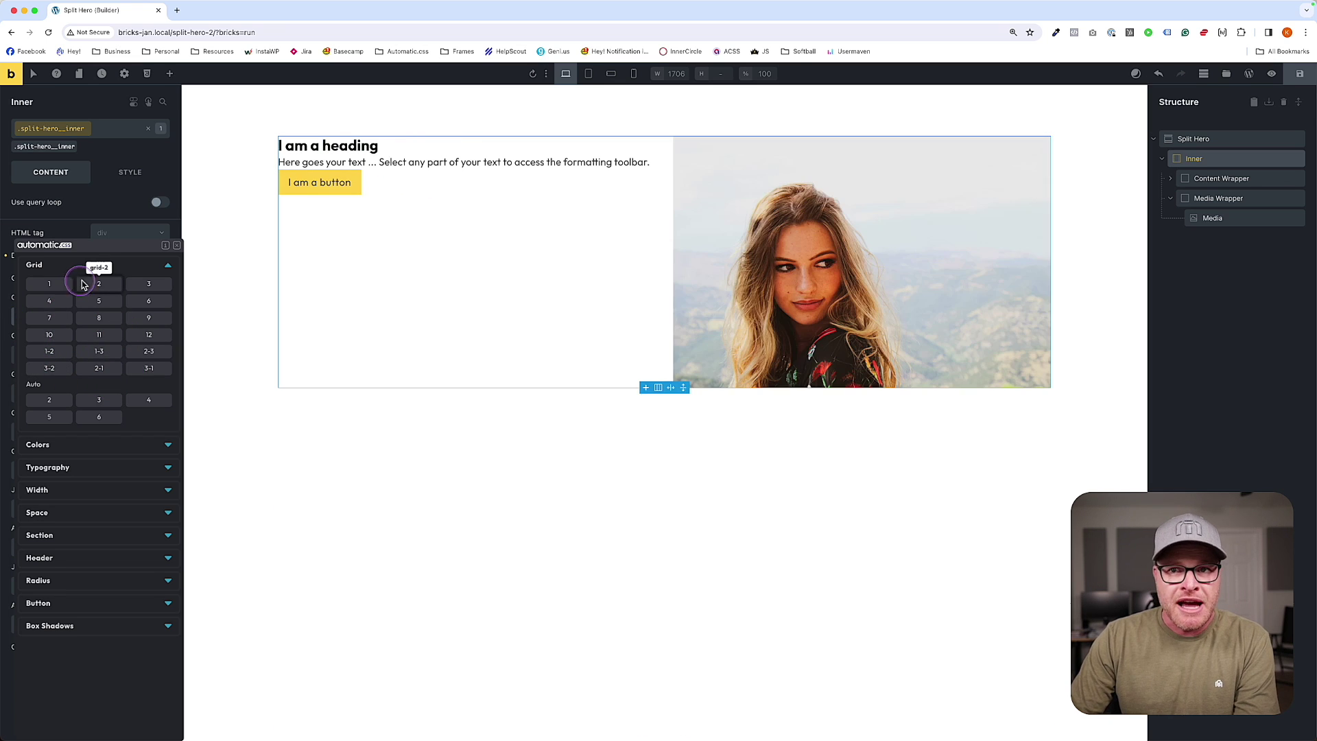
{"action": "left_click", "coordinate": [98, 287]}
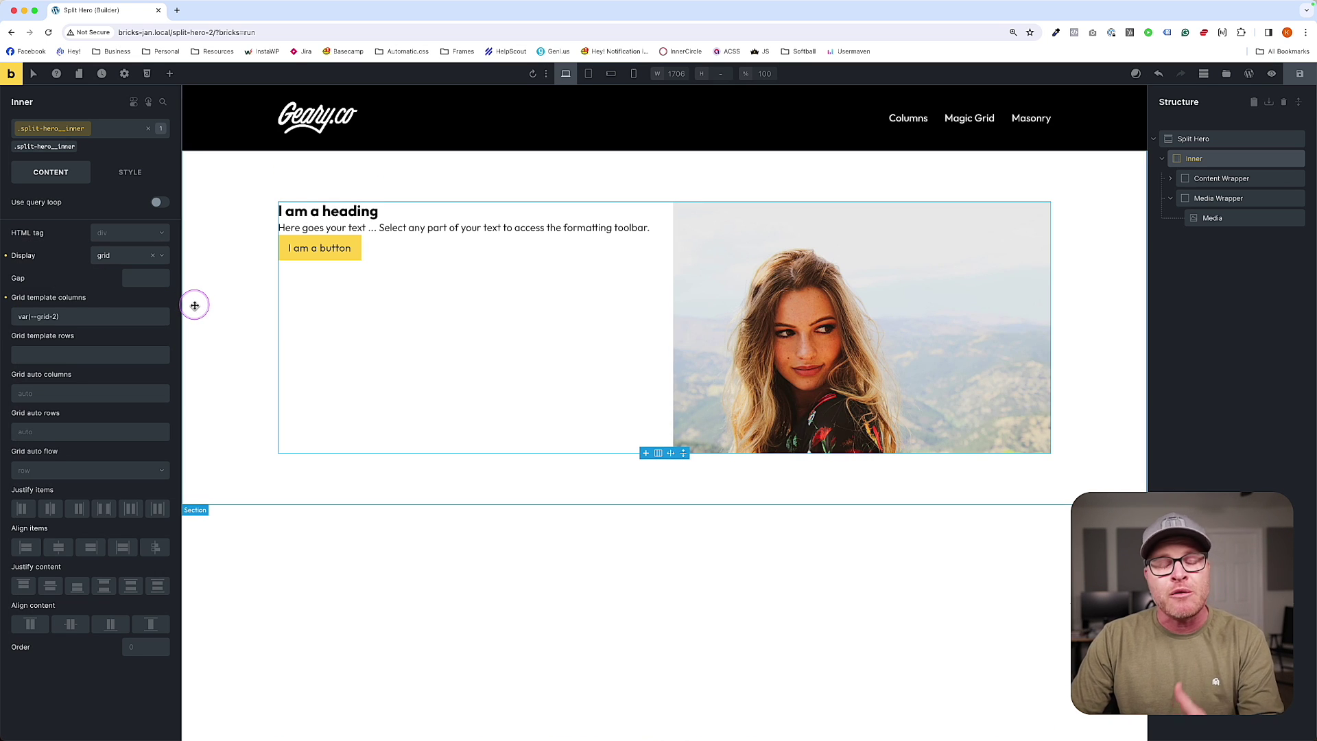
{"action": "left_click", "coordinate": [111, 354]}
{"action": "left_click", "coordinate": [61, 287]}
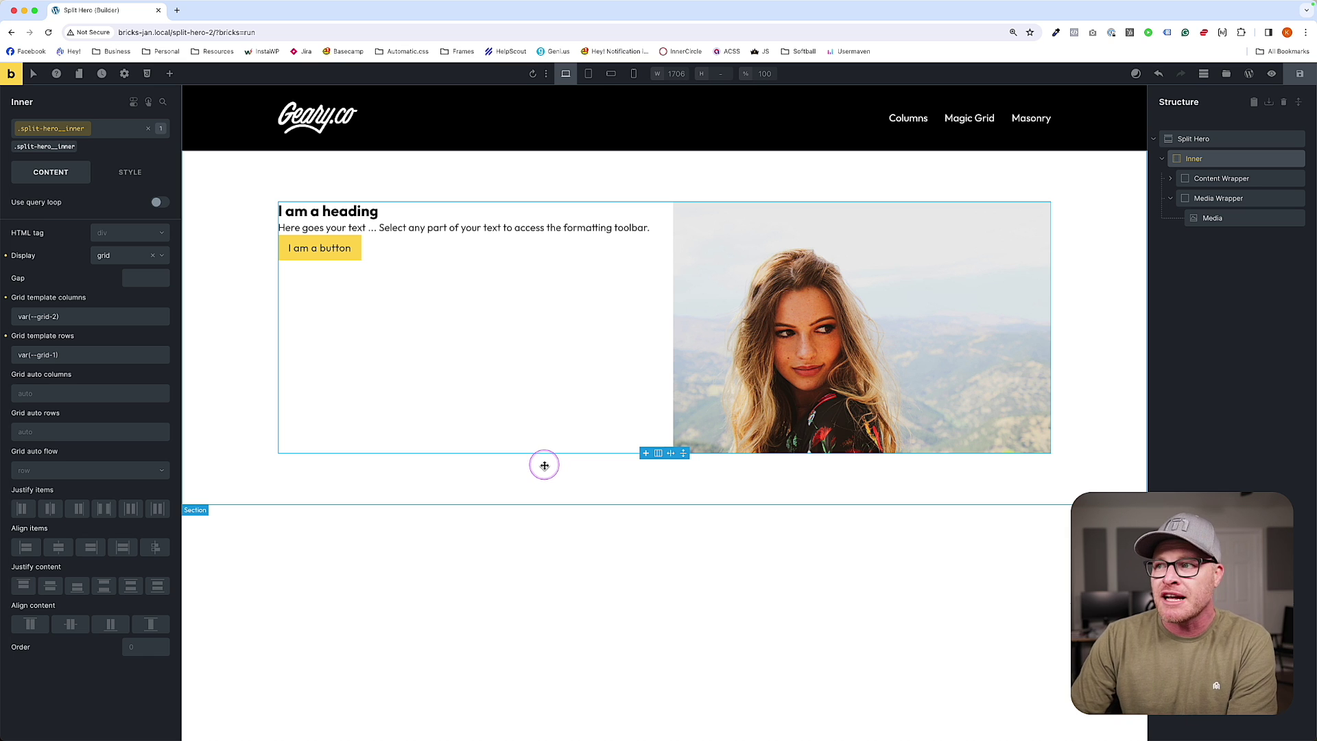
Set the split-hero class's top and bottom padding to 0
{"action": "left_click", "coordinate": [318, 181]}
{"action": "left_click", "coordinate": [20, 148]}
{"action": "left_click", "coordinate": [121, 171]}
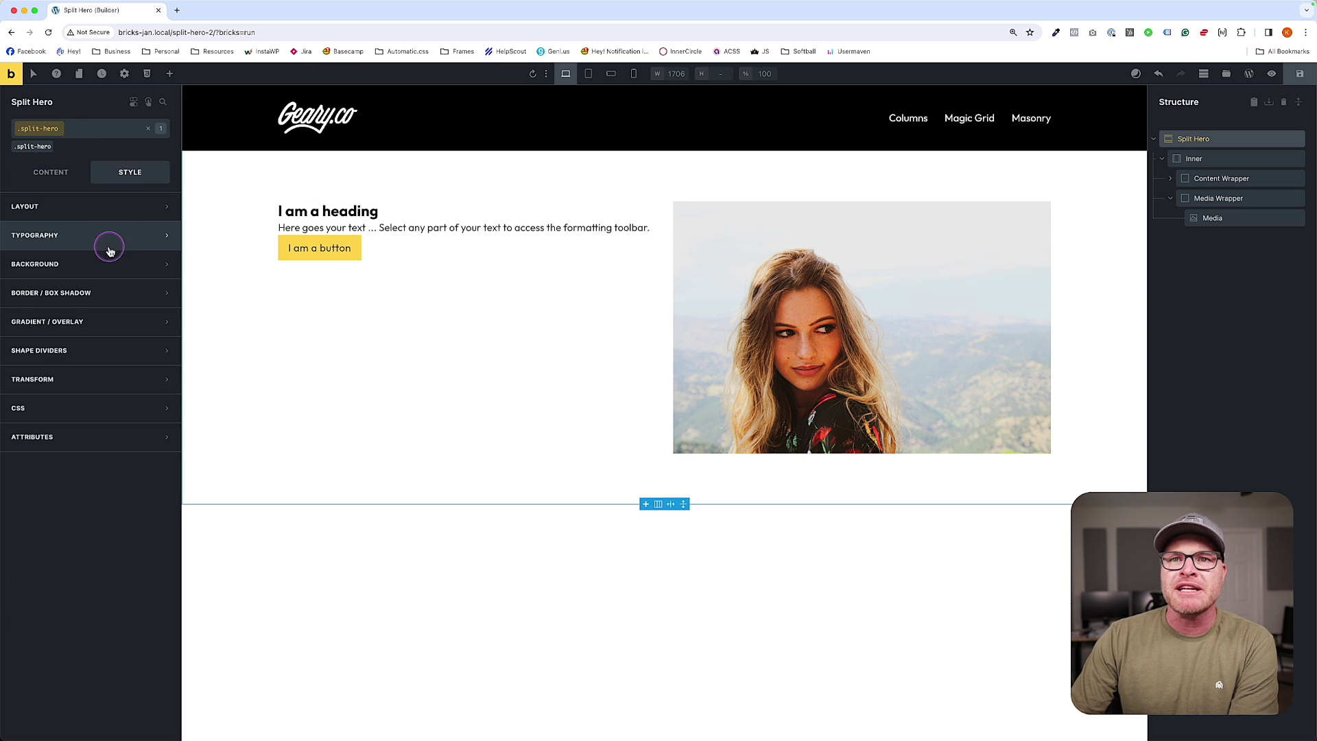
{"action": "left_click", "coordinate": [80, 207]}
{"action": "left_click", "coordinate": [96, 347]}
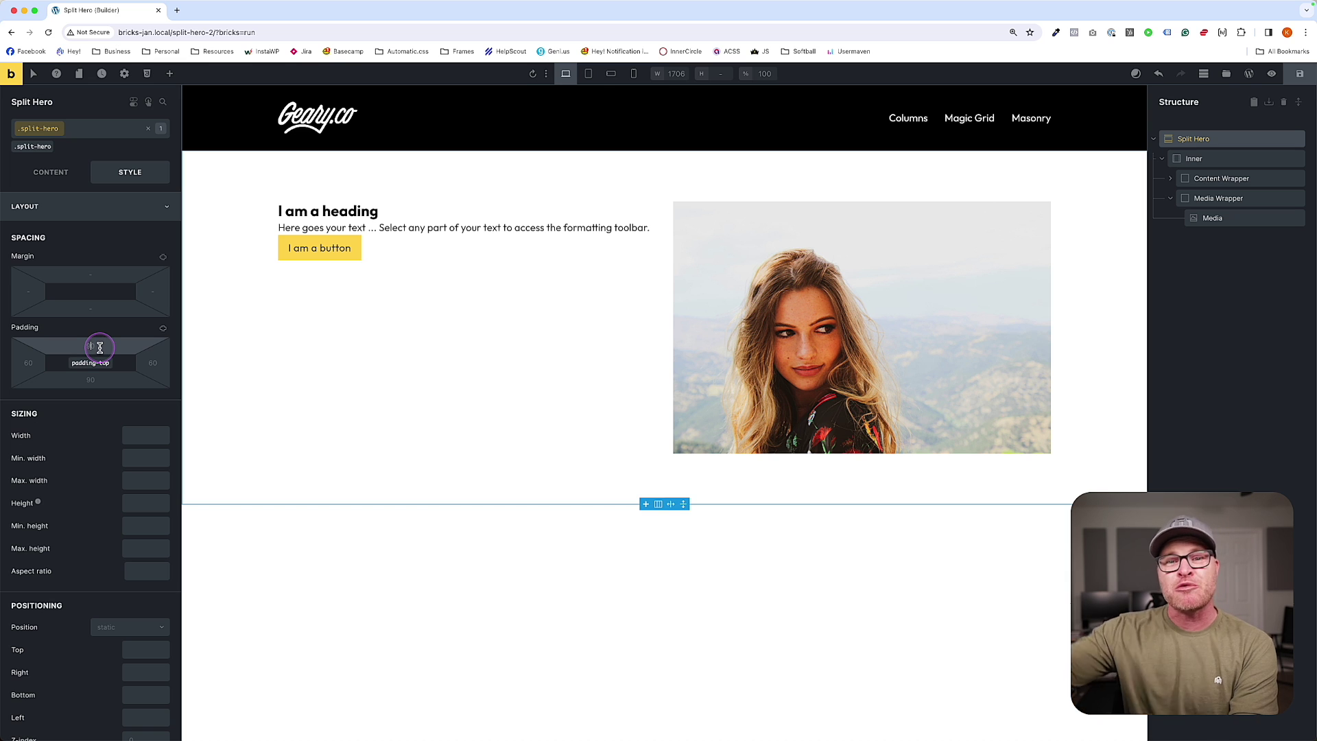
{"action": "type", "text": "0"}
{"action": "left_click", "coordinate": [90, 379]}
{"action": "type", "text": "0"}
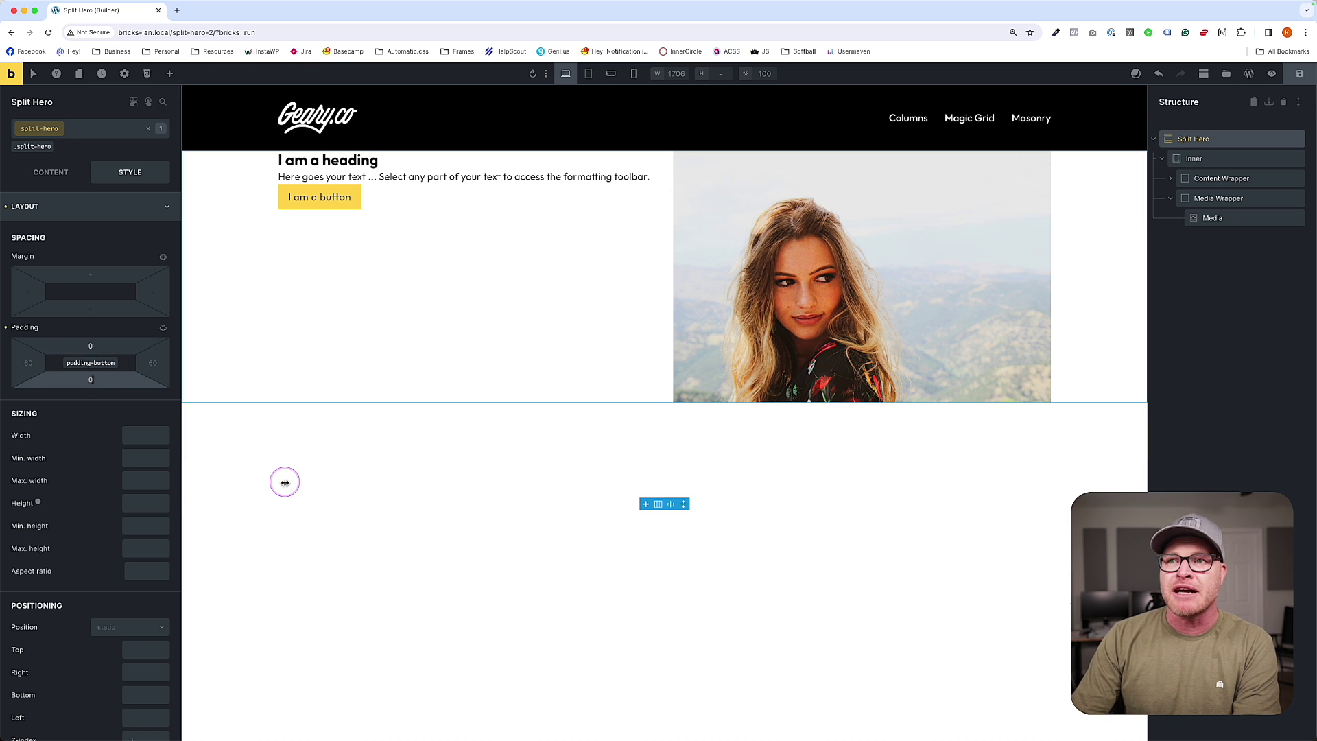
Set the Content Wrapper's main-axis alignment to center
{"action": "left_click", "coordinate": [393, 250]}
{"action": "left_click", "coordinate": [48, 172]}
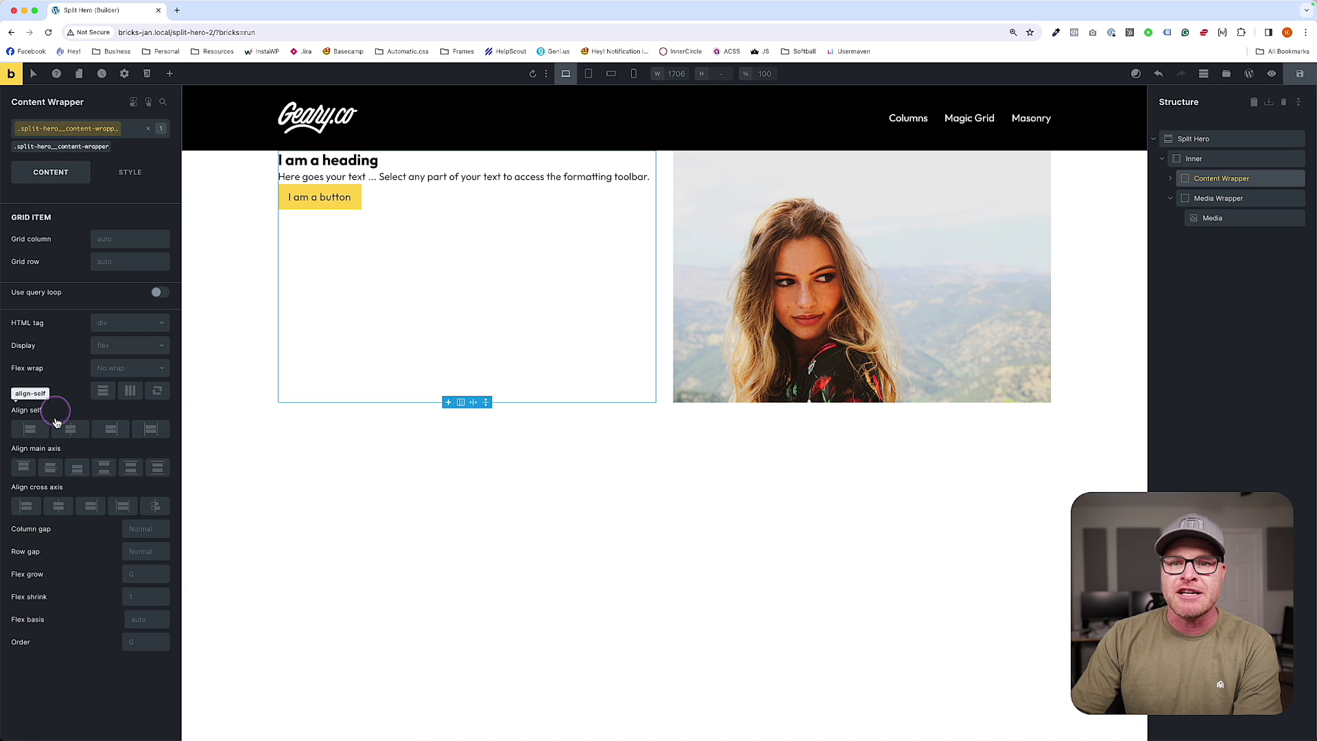
{"action": "left_click", "coordinate": [50, 467]}
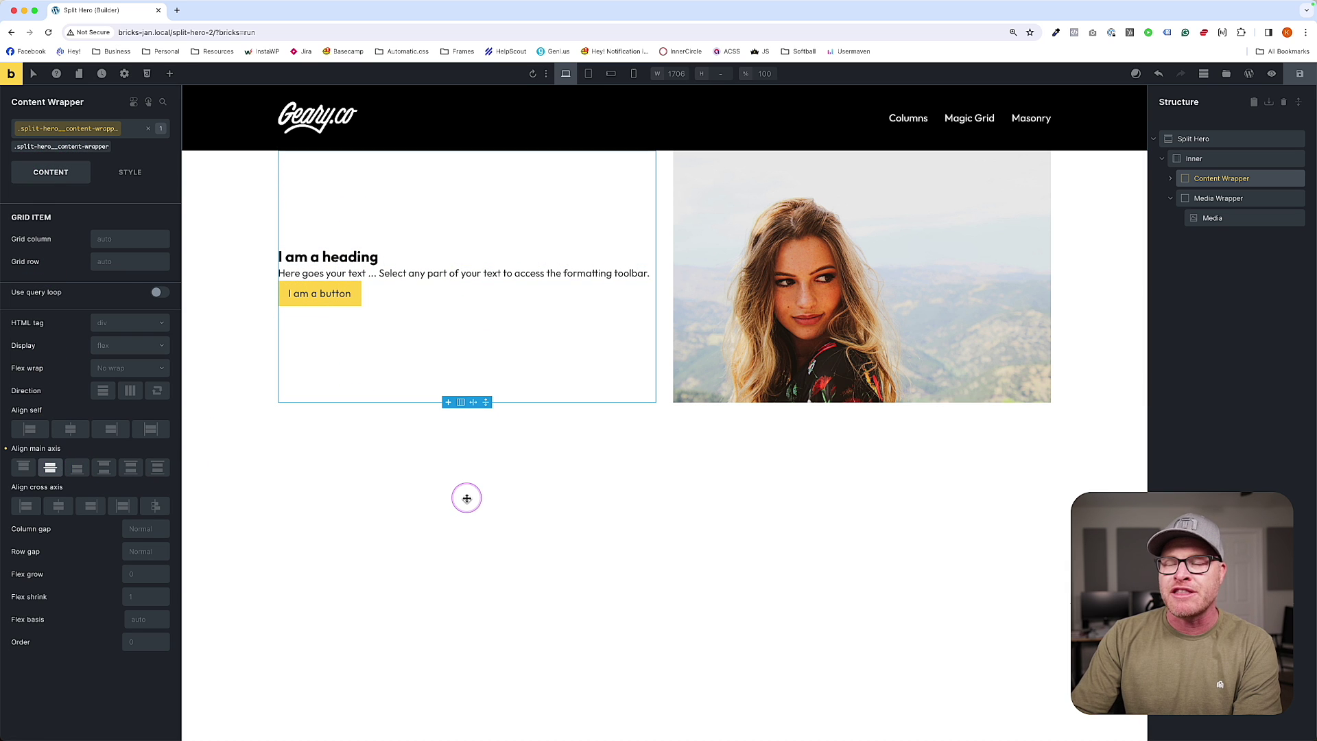
Change the heading to 'Our hero heading' and fill the lede with ;ipsum-- placeholder text
{"action": "triple_click", "coordinate": [363, 258]}
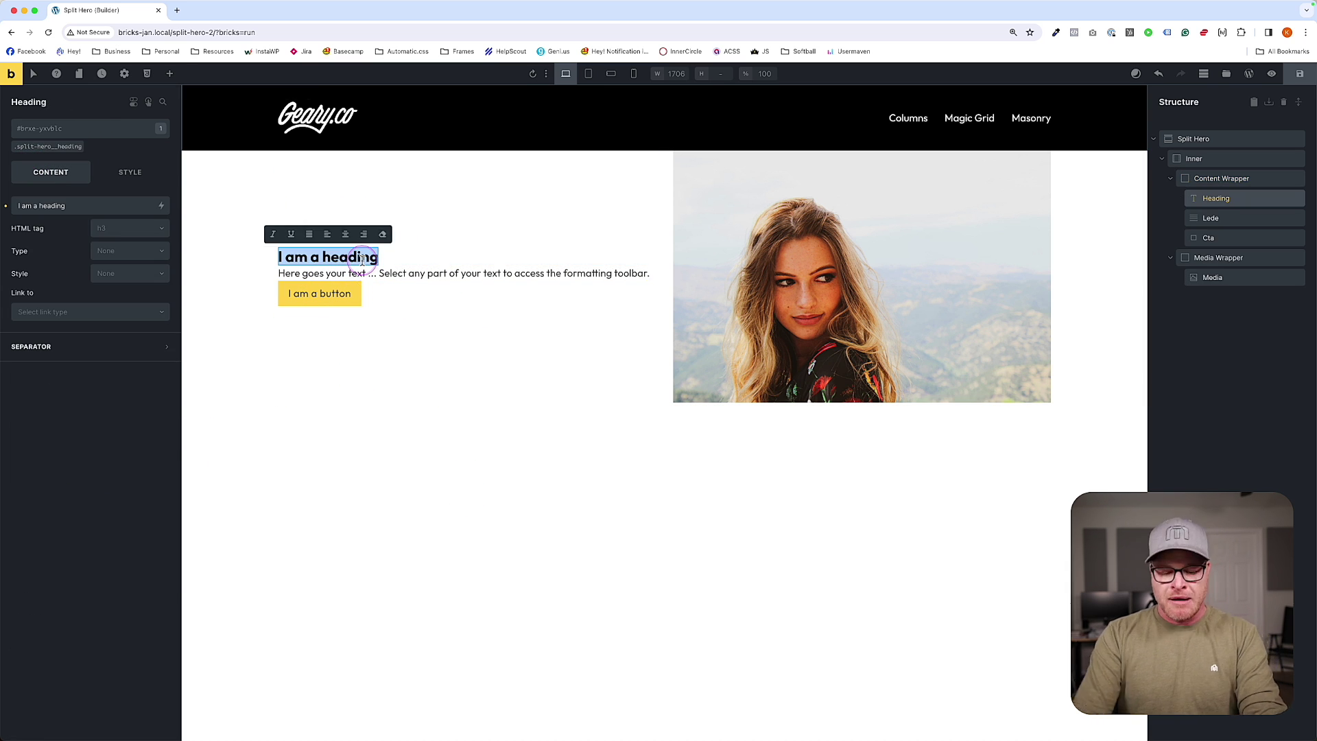
{"action": "type", "text": "Our hero heading"}
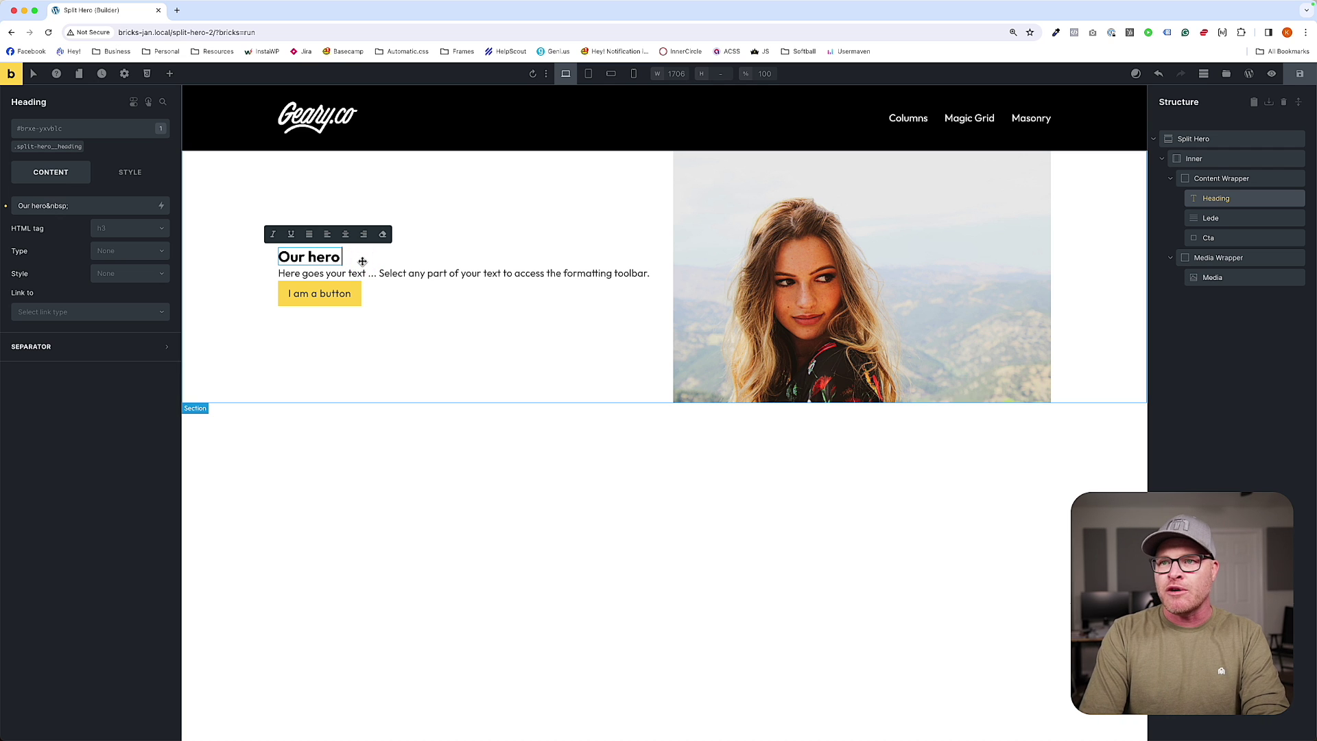
{"action": "left_click", "coordinate": [362, 274]}
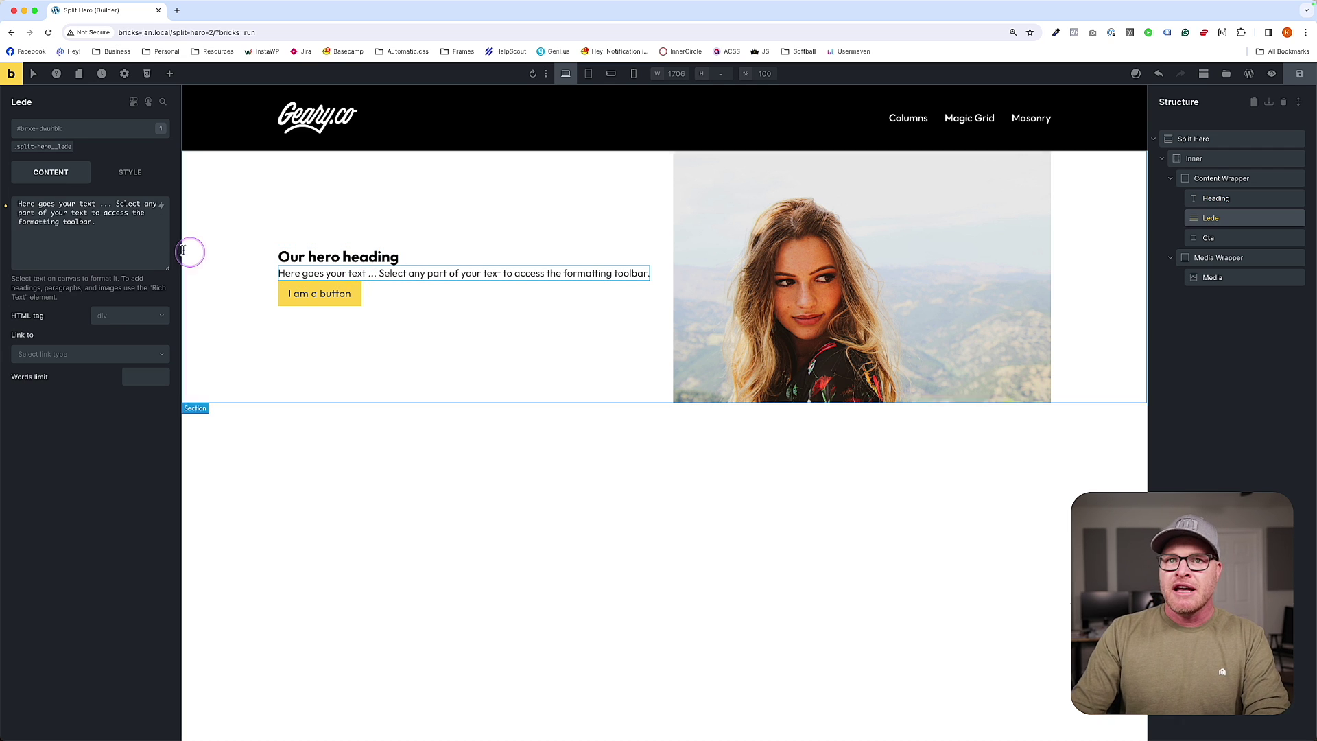
{"action": "triple_click", "coordinate": [122, 231]}
{"action": "type", "text": ";ipsum--"}
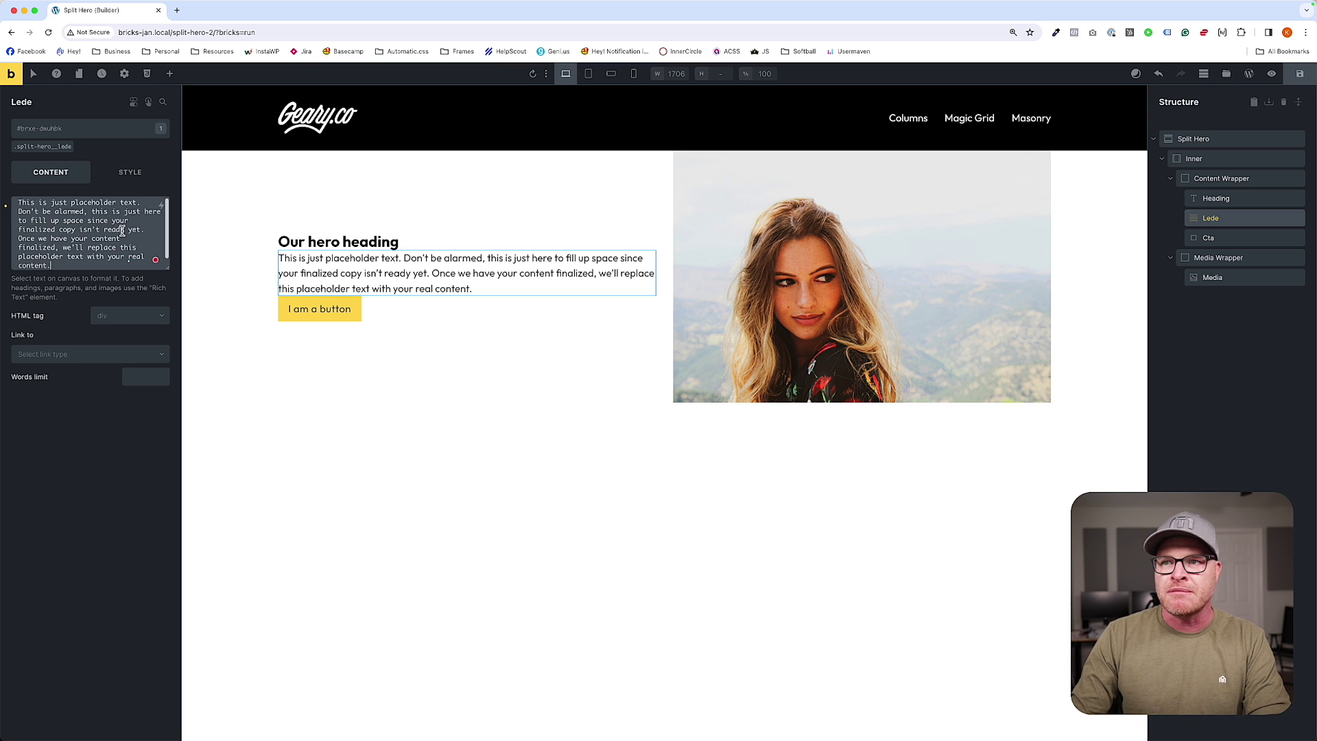
Change the button text to 'Call to action' and add the btn--action class
{"action": "left_click", "coordinate": [323, 307]}
{"action": "triple_click", "coordinate": [324, 307]}
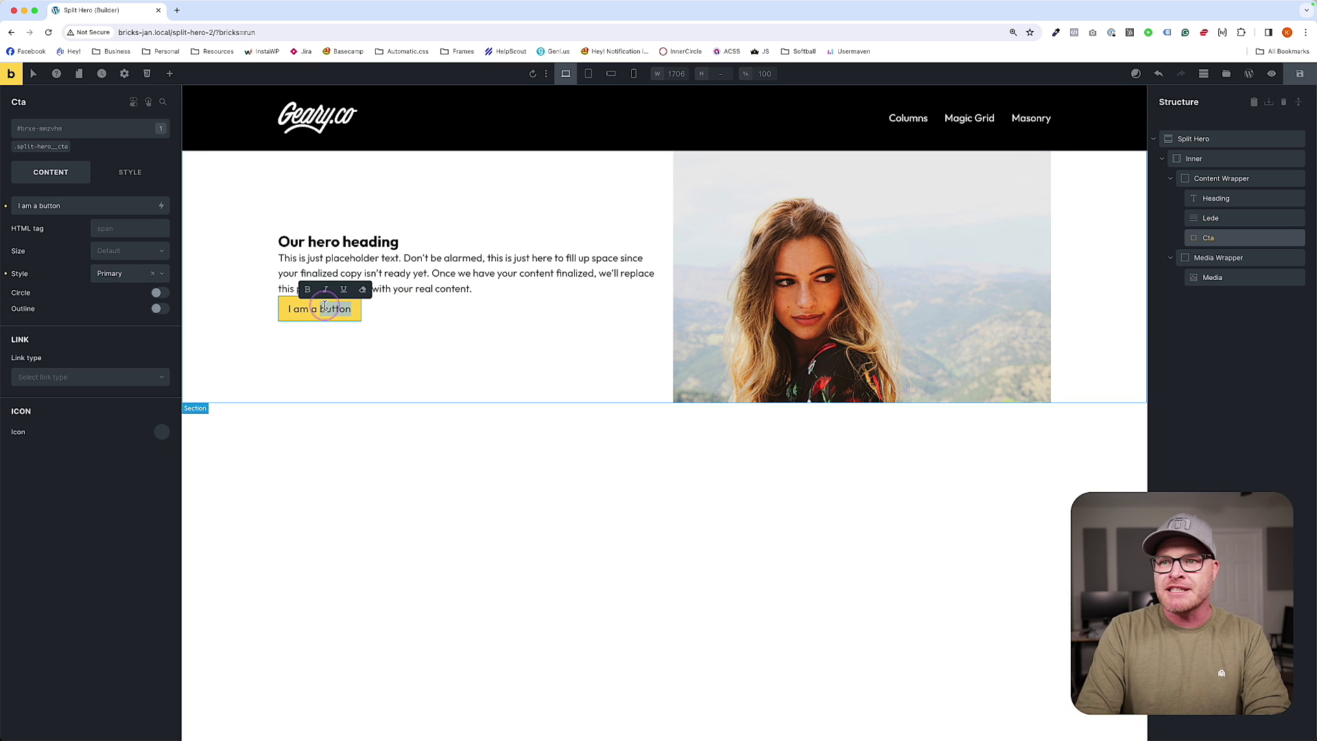
{"action": "type", "text": "Call to action"}
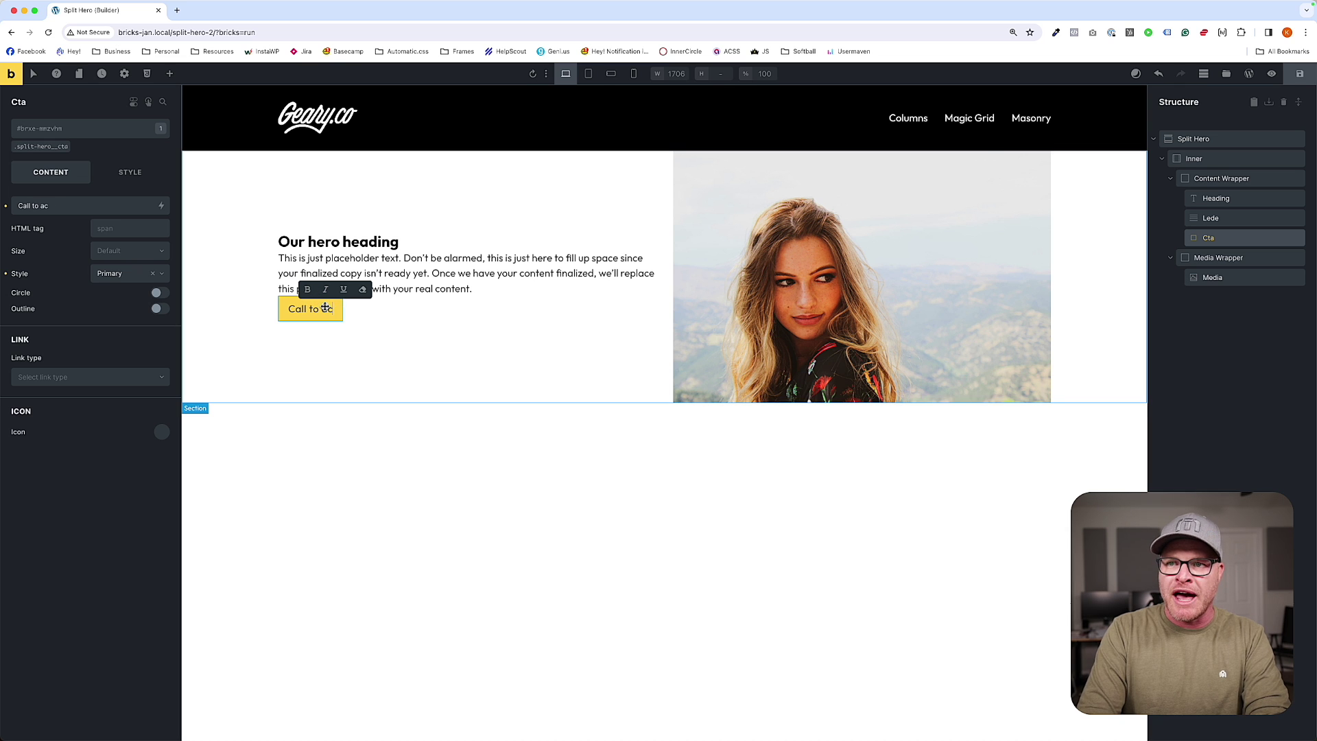
{"action": "left_click", "coordinate": [98, 139]}
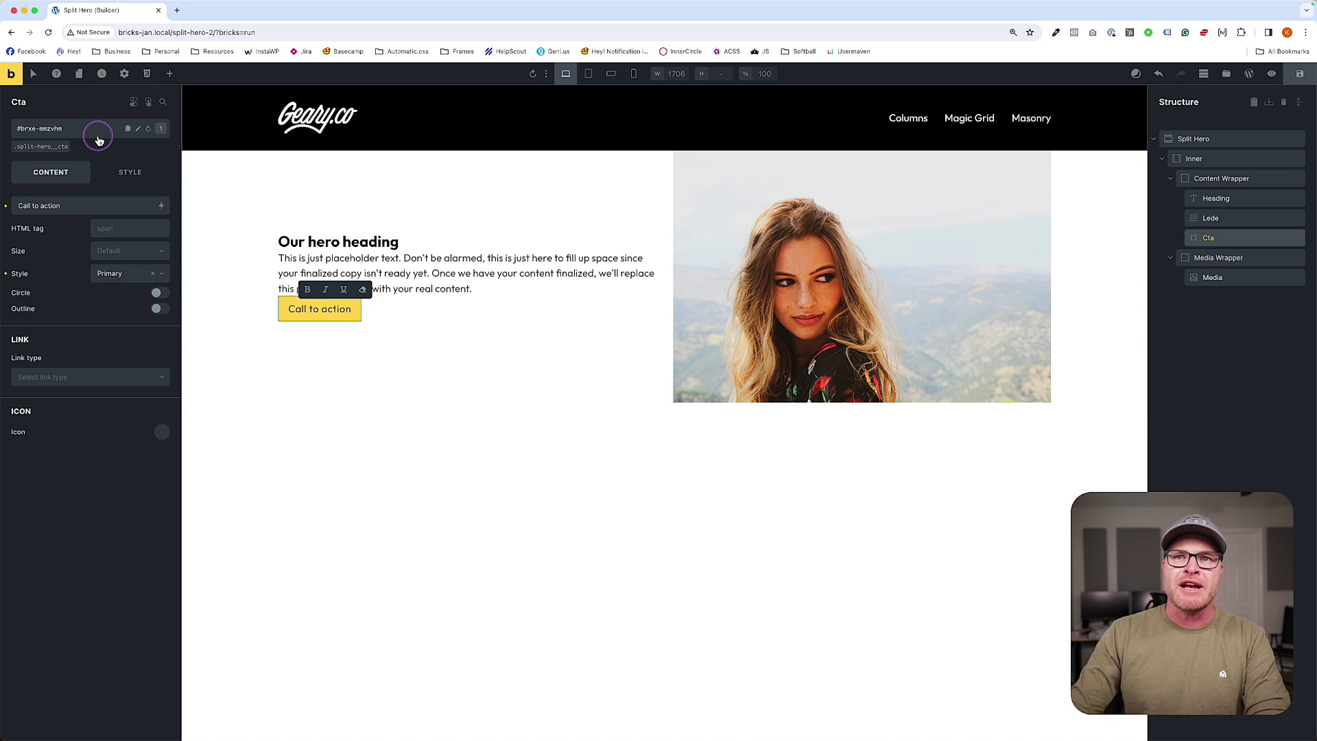
{"action": "left_click", "coordinate": [82, 136]}
{"action": "type", "text": "btn--action"}
{"action": "left_click", "coordinate": [62, 230]}
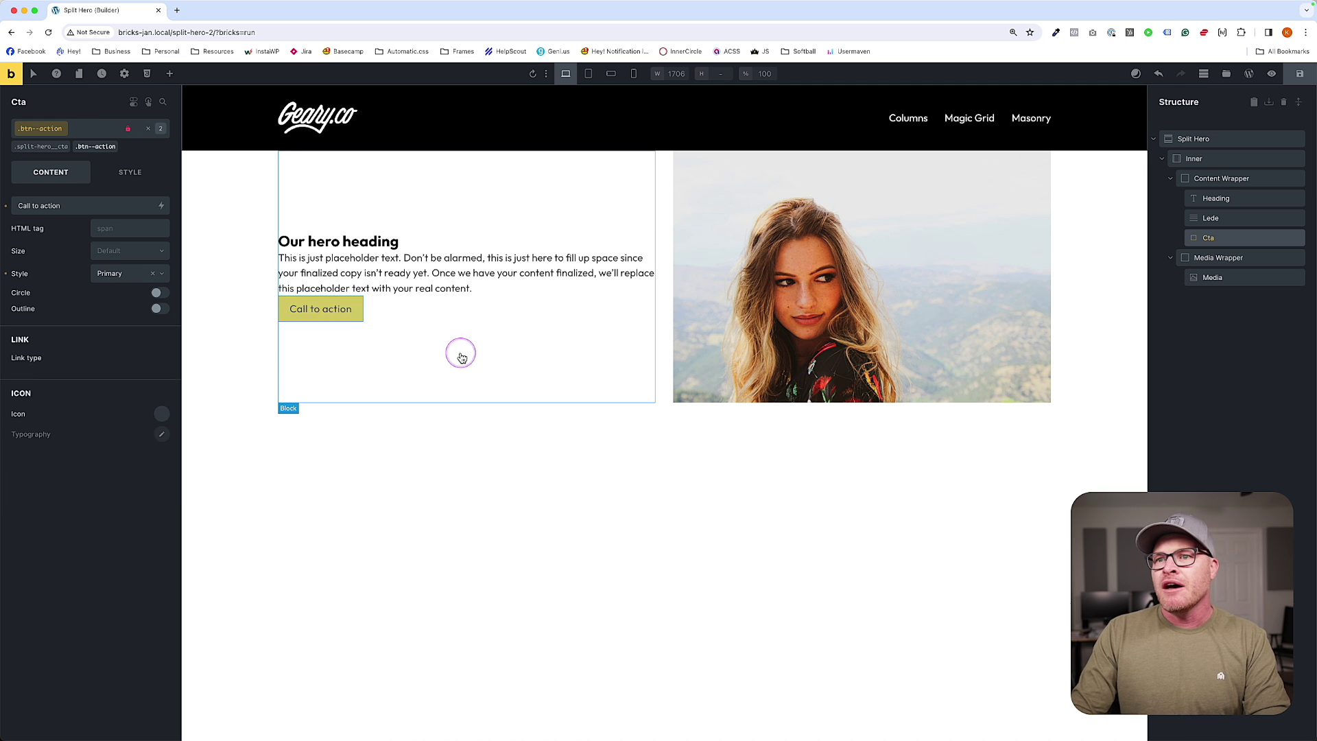
Set the split-hero__content-wrapper class's row gap to var(--content-gap)
{"action": "left_click", "coordinate": [445, 334]}
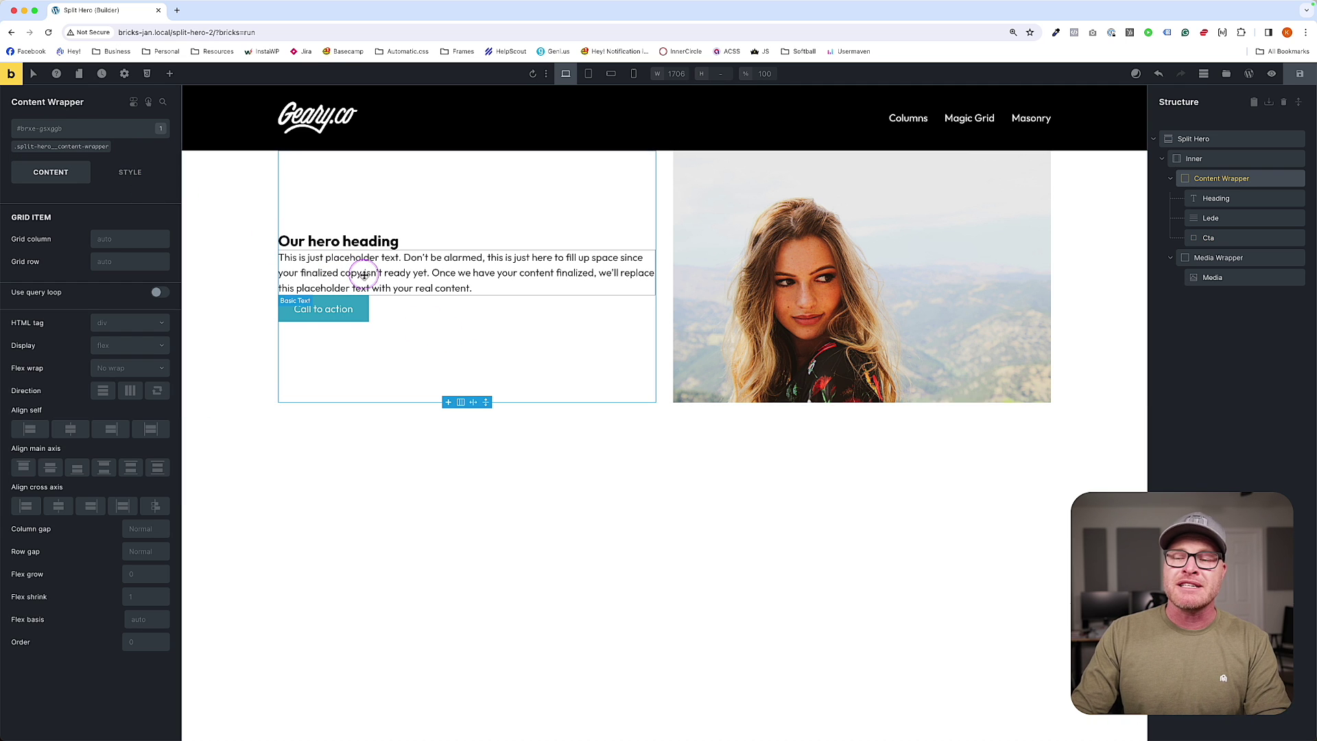
{"action": "left_click", "coordinate": [79, 153]}
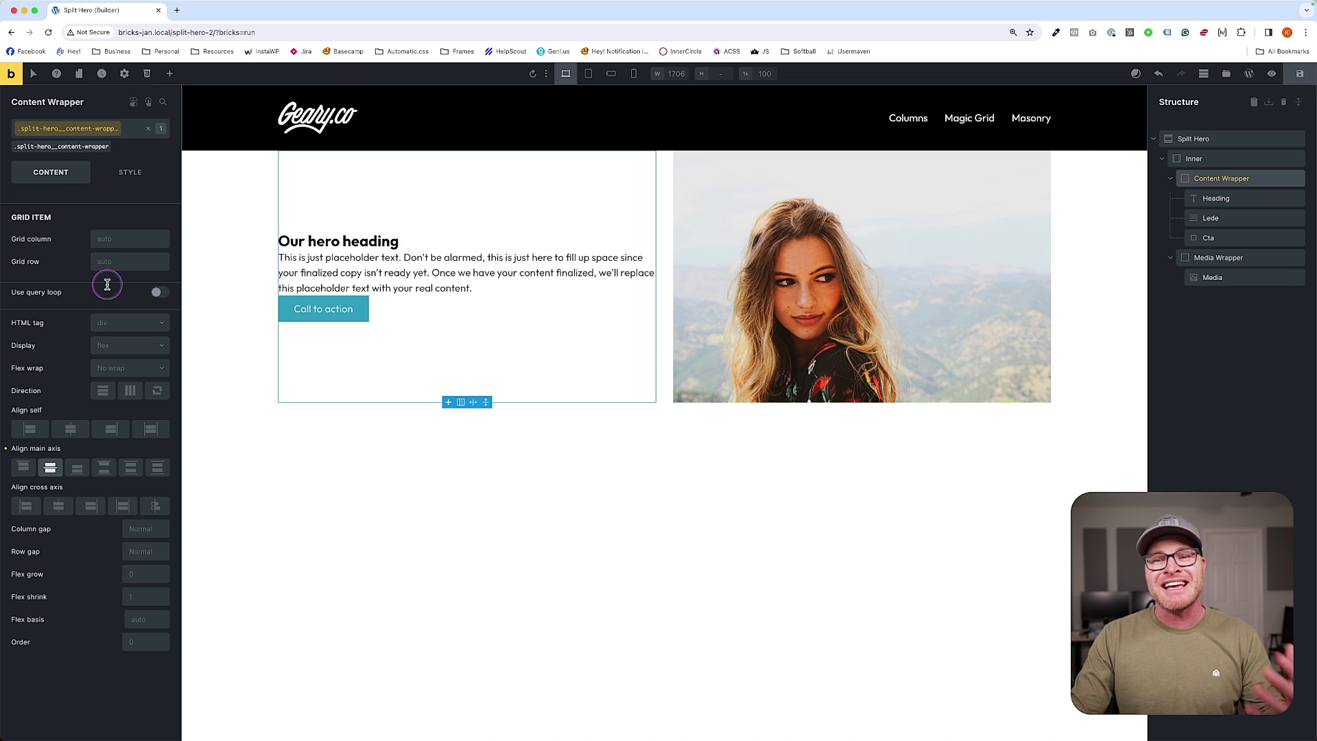
{"action": "right_click", "coordinate": [133, 544]}
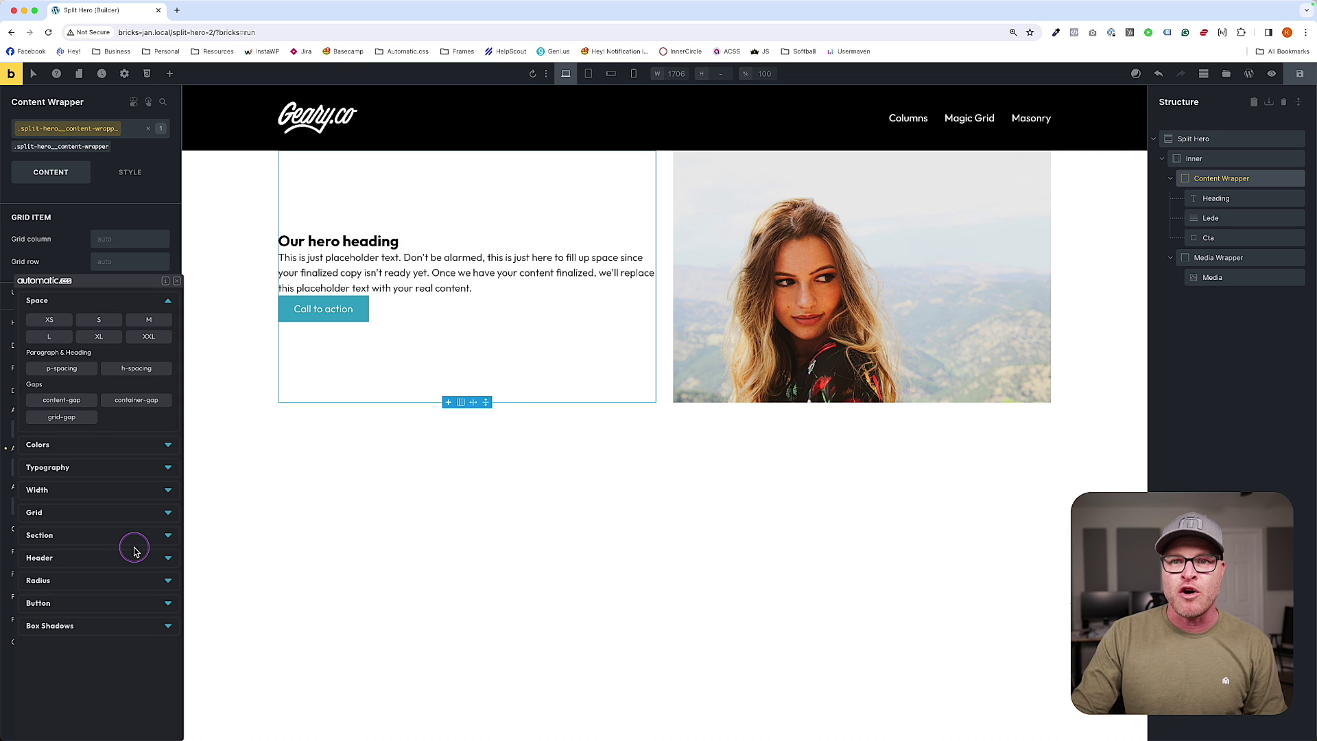
{"action": "left_click", "coordinate": [87, 405]}
{"action": "mouse_move", "coordinate": [456, 738]}
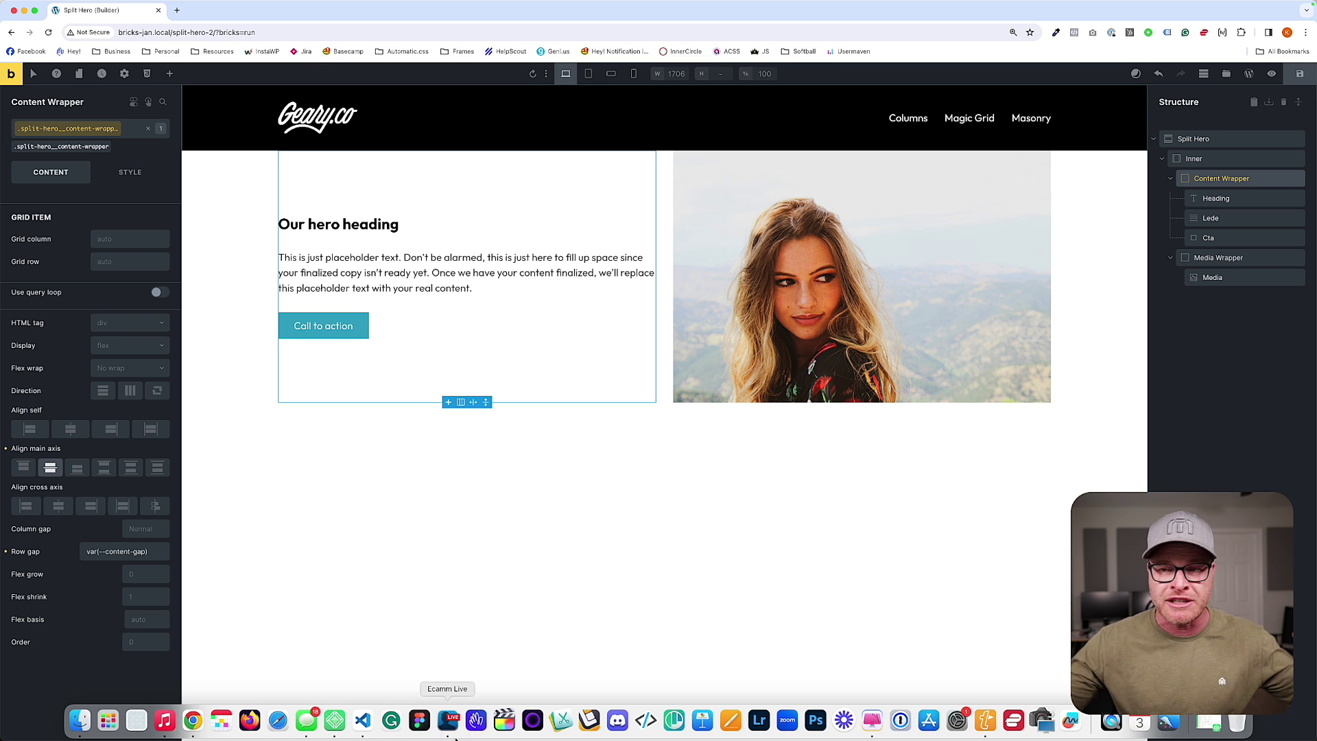
{"action": "left_click", "coordinate": [250, 282]}
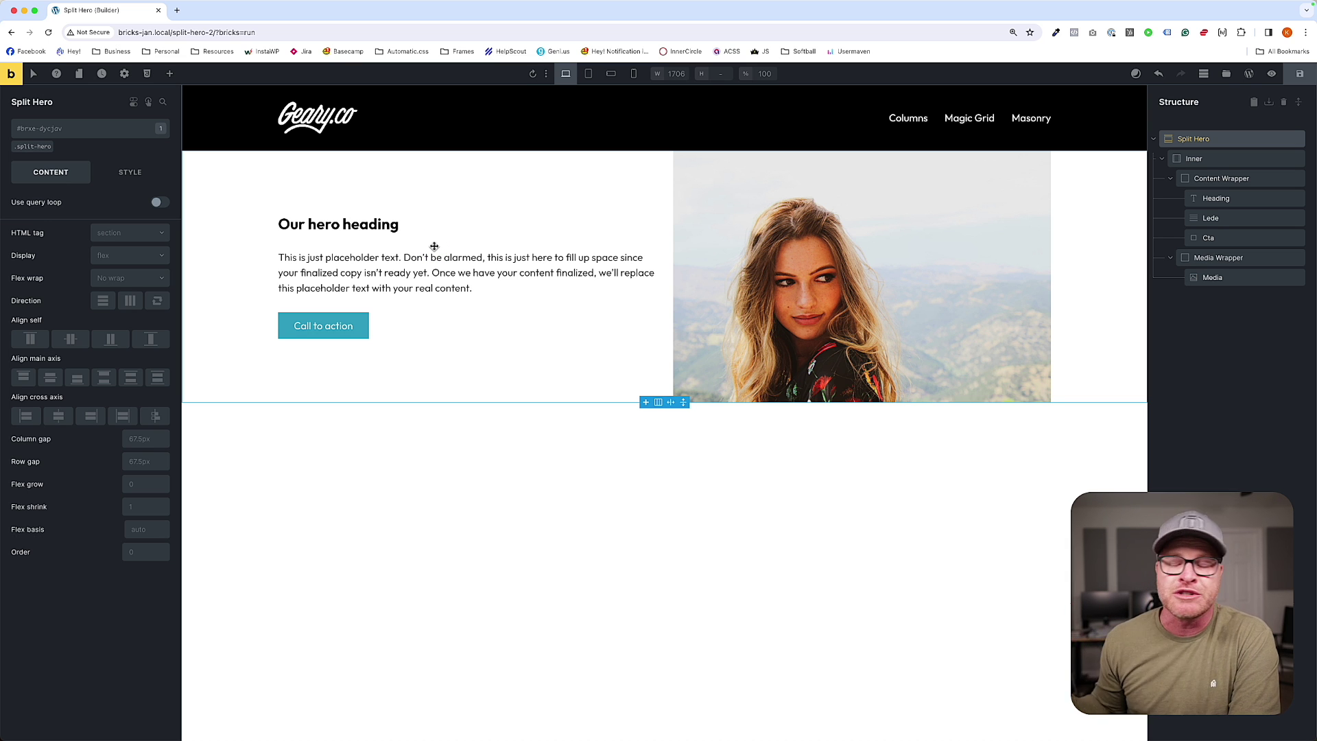
Set the heading's HTML tag to h1 and the lede's tag to p
{"action": "left_click", "coordinate": [308, 225]}
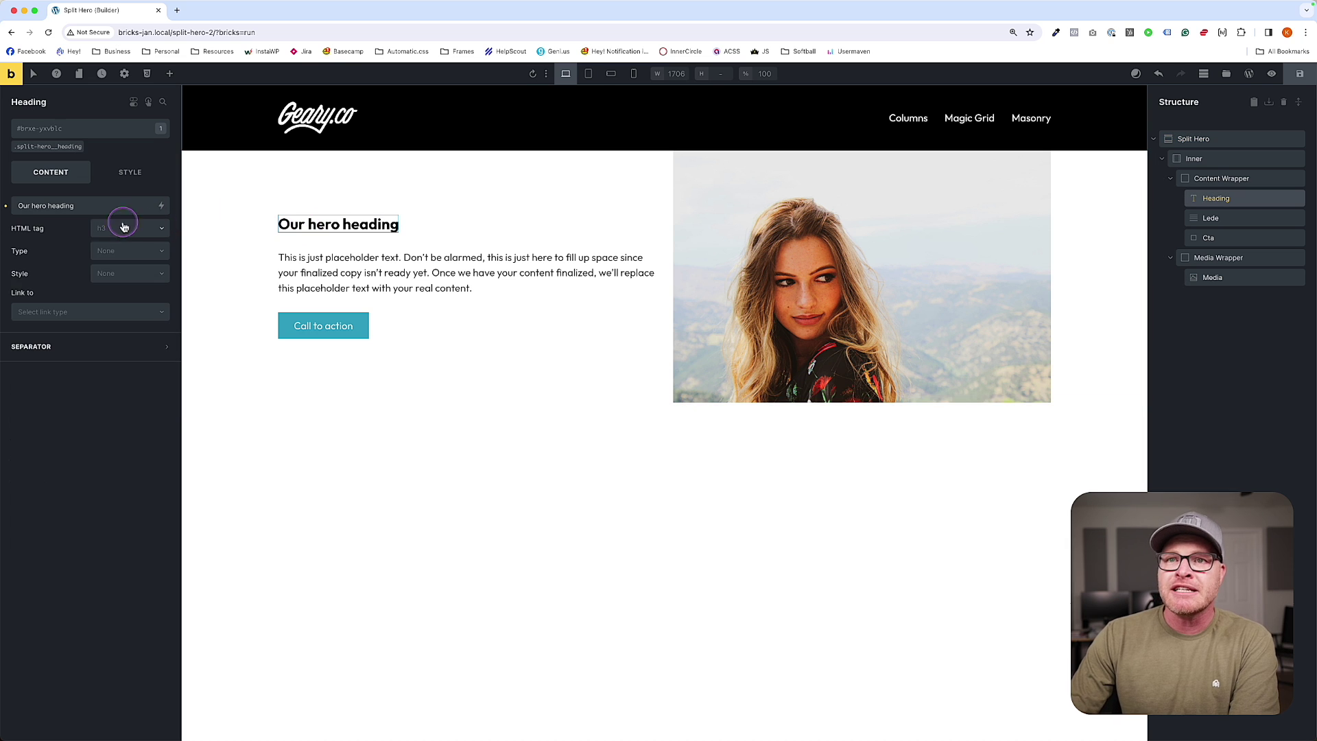
{"action": "left_click", "coordinate": [127, 228]}
{"action": "left_click", "coordinate": [107, 252]}
{"action": "left_click", "coordinate": [283, 278]}
{"action": "left_click", "coordinate": [115, 316]}
{"action": "left_click", "coordinate": [114, 348]}
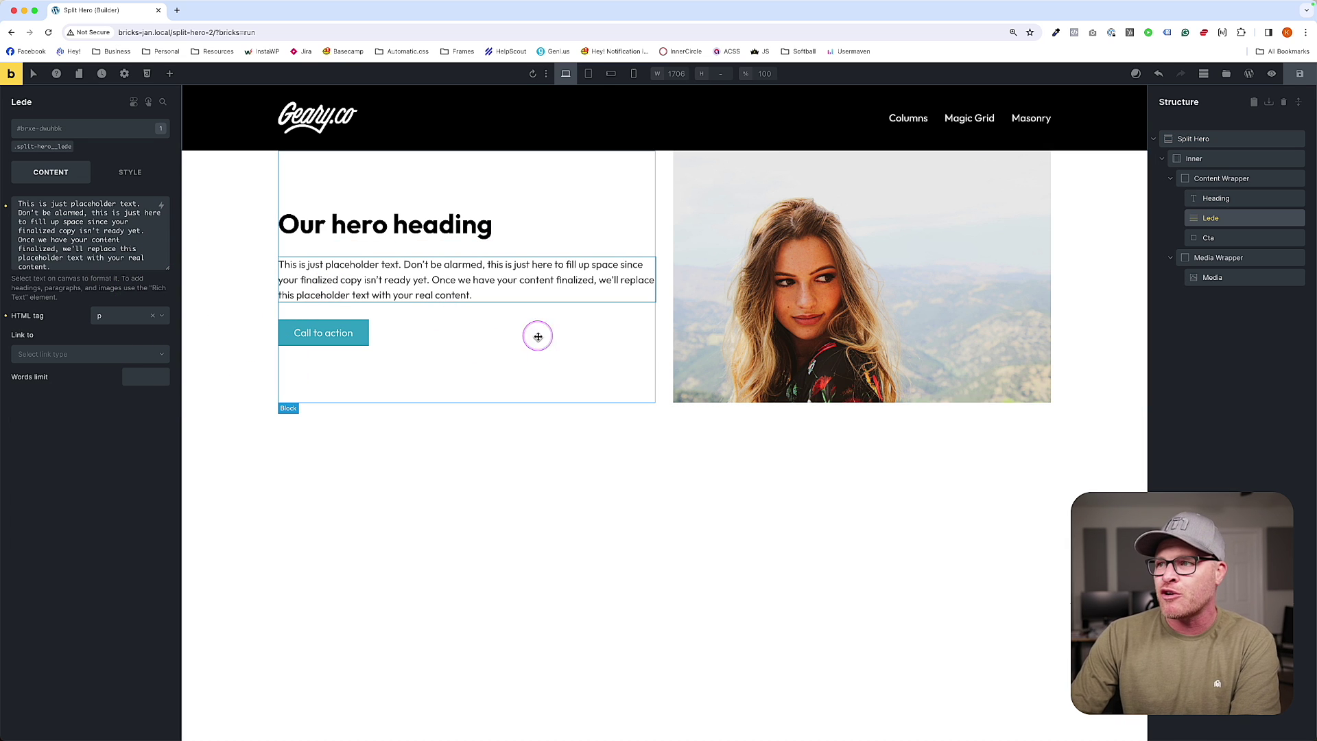
Give Split Hero the light grey bg-ultra-light background, then open a live preview
{"action": "left_click", "coordinate": [205, 223]}
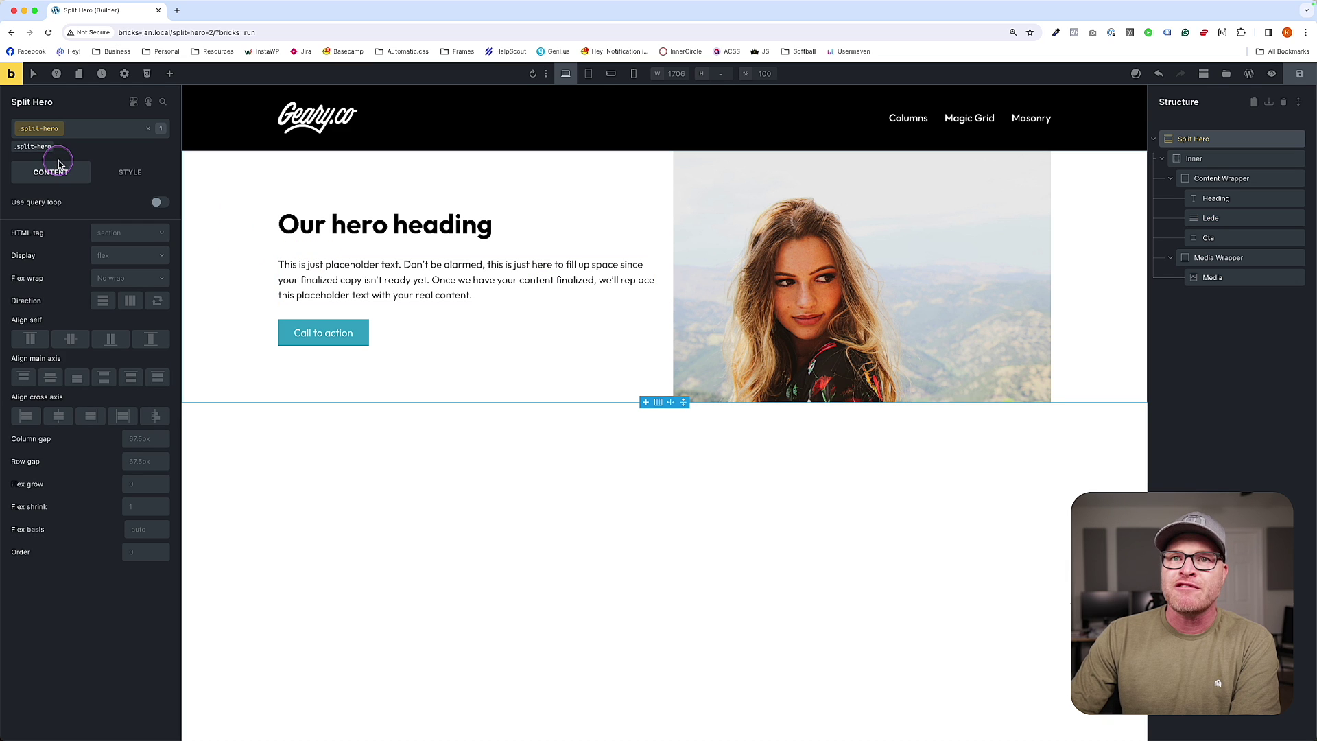
{"action": "left_click", "coordinate": [127, 175]}
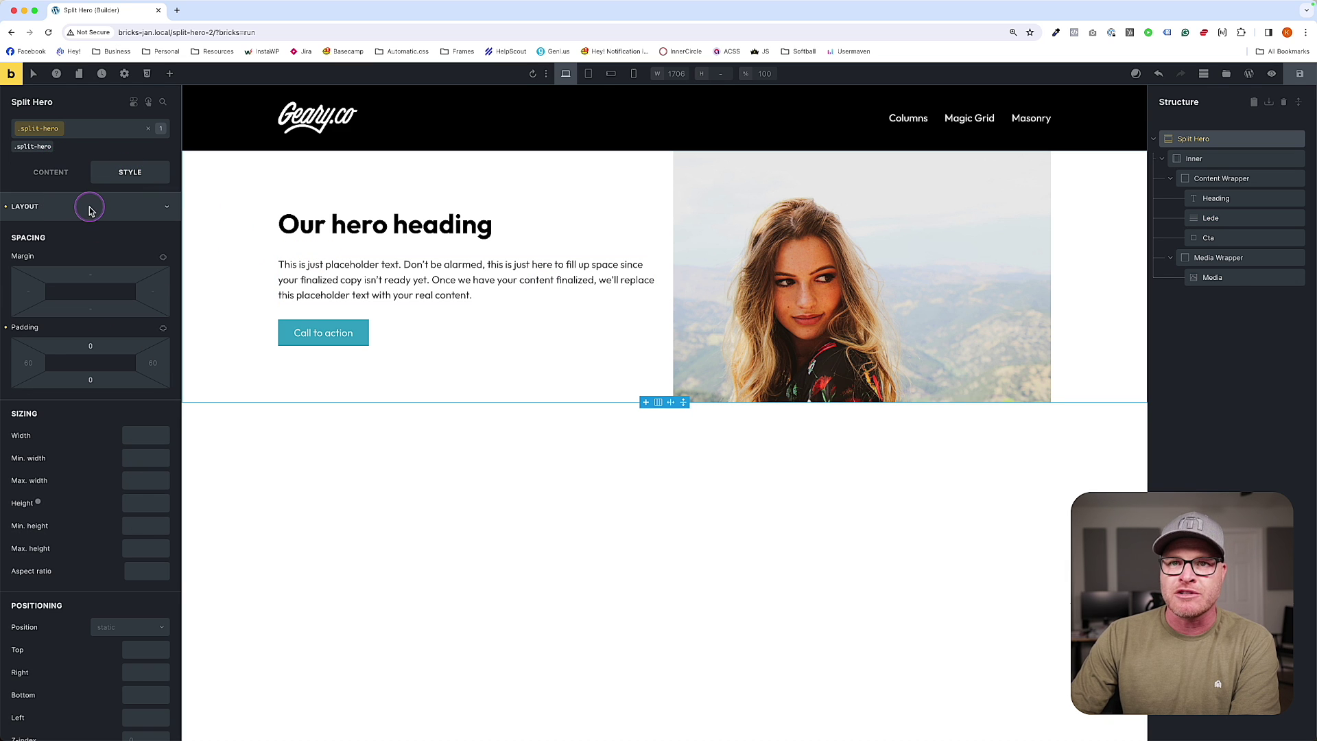
{"action": "left_click", "coordinate": [87, 205]}
{"action": "left_click", "coordinate": [88, 264]}
{"action": "left_click", "coordinate": [162, 291]}
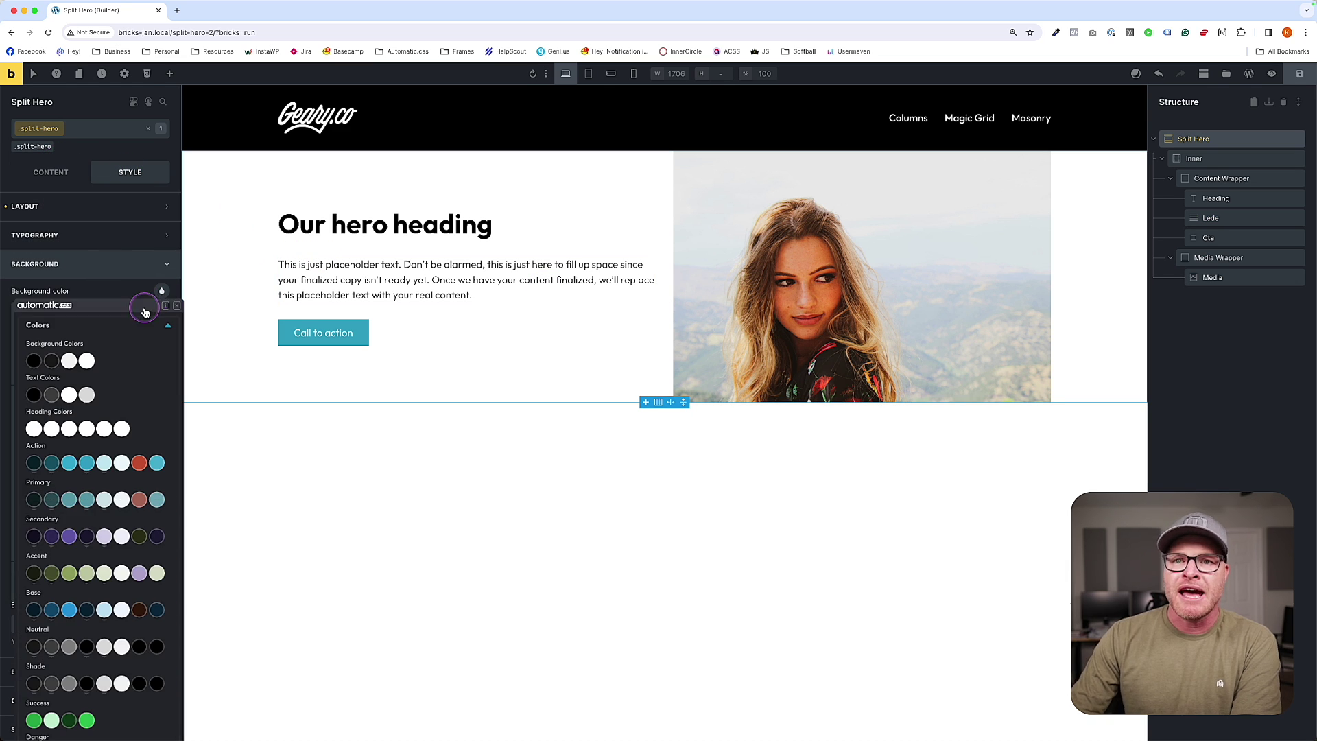
{"action": "left_click", "coordinate": [54, 358]}
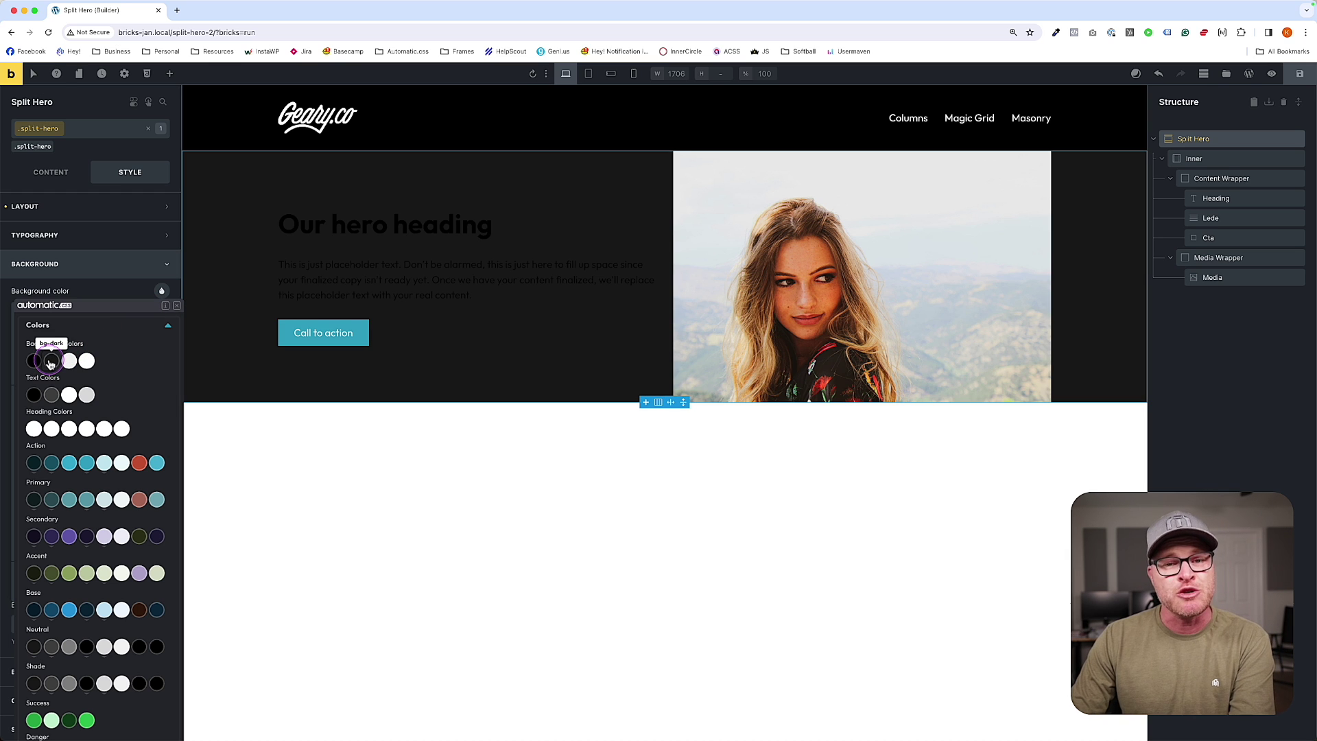
{"action": "left_click", "coordinate": [68, 361]}
{"action": "left_click", "coordinate": [80, 364]}
{"action": "left_click", "coordinate": [285, 447]}
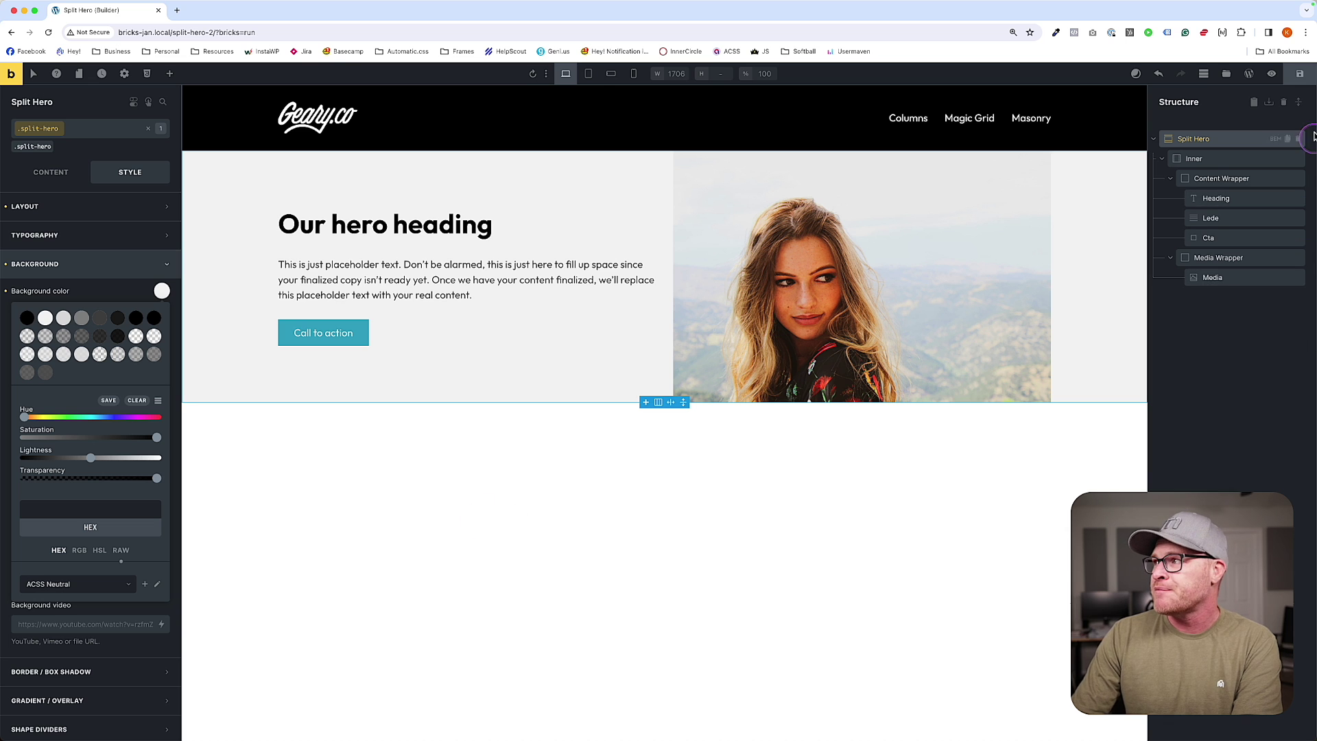
{"action": "left_click", "coordinate": [11, 74]}
{"action": "left_click", "coordinate": [195, 20]}
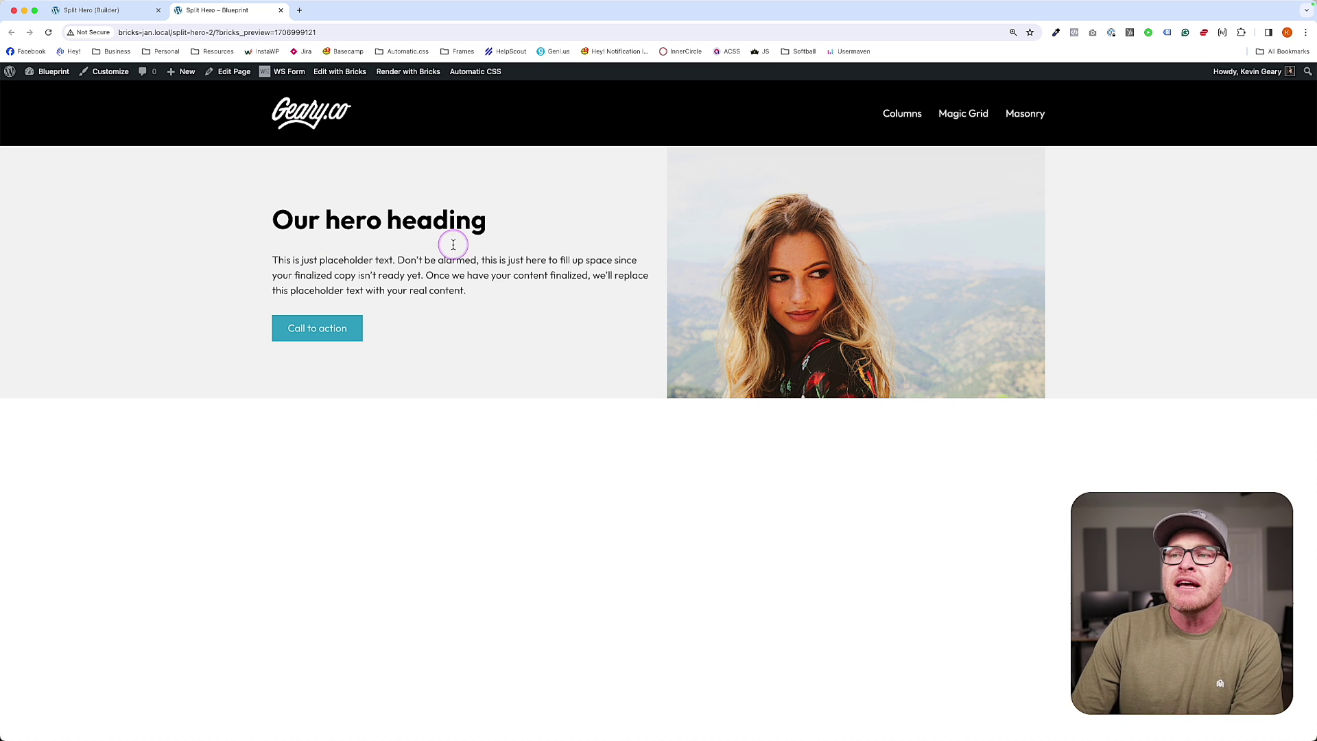
{"action": "left_click_drag", "start_coordinate": [667, 223], "coordinate": [675, 237]}
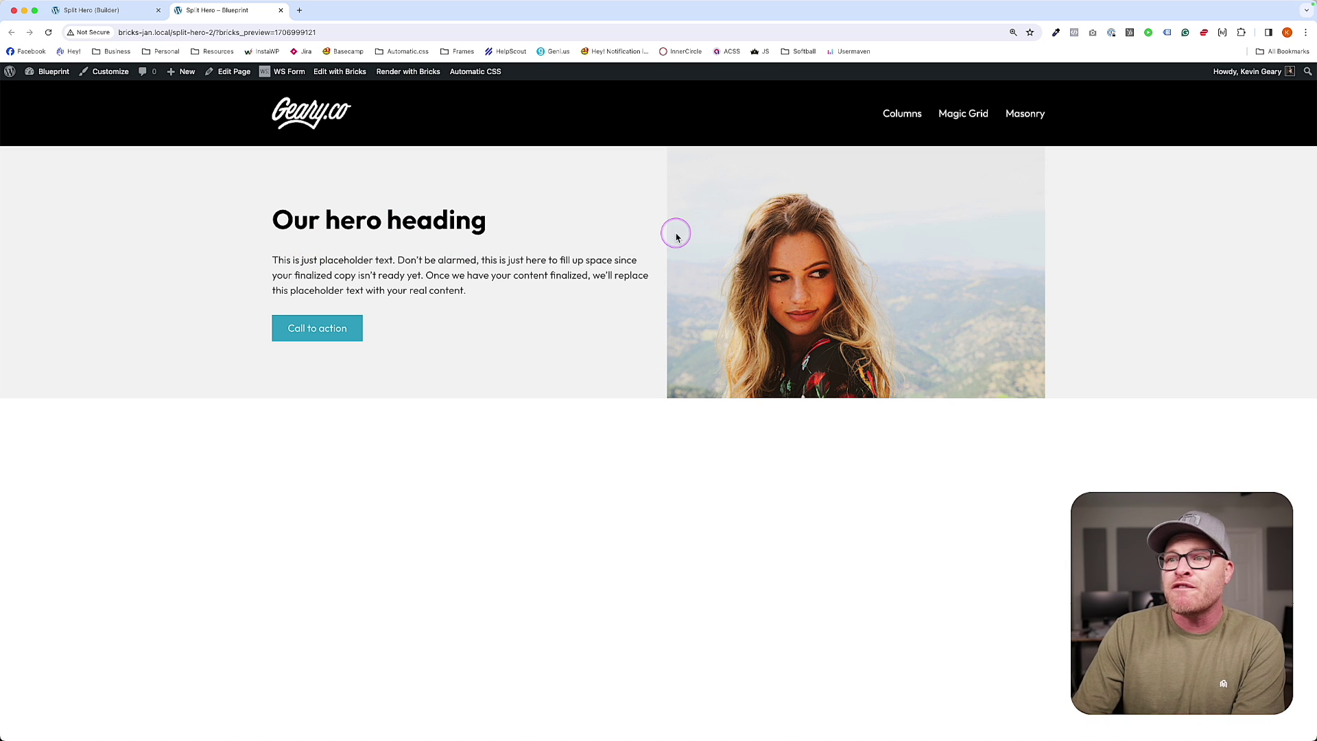
{"action": "left_click", "coordinate": [106, 10]}
{"action": "left_click", "coordinate": [661, 238]}
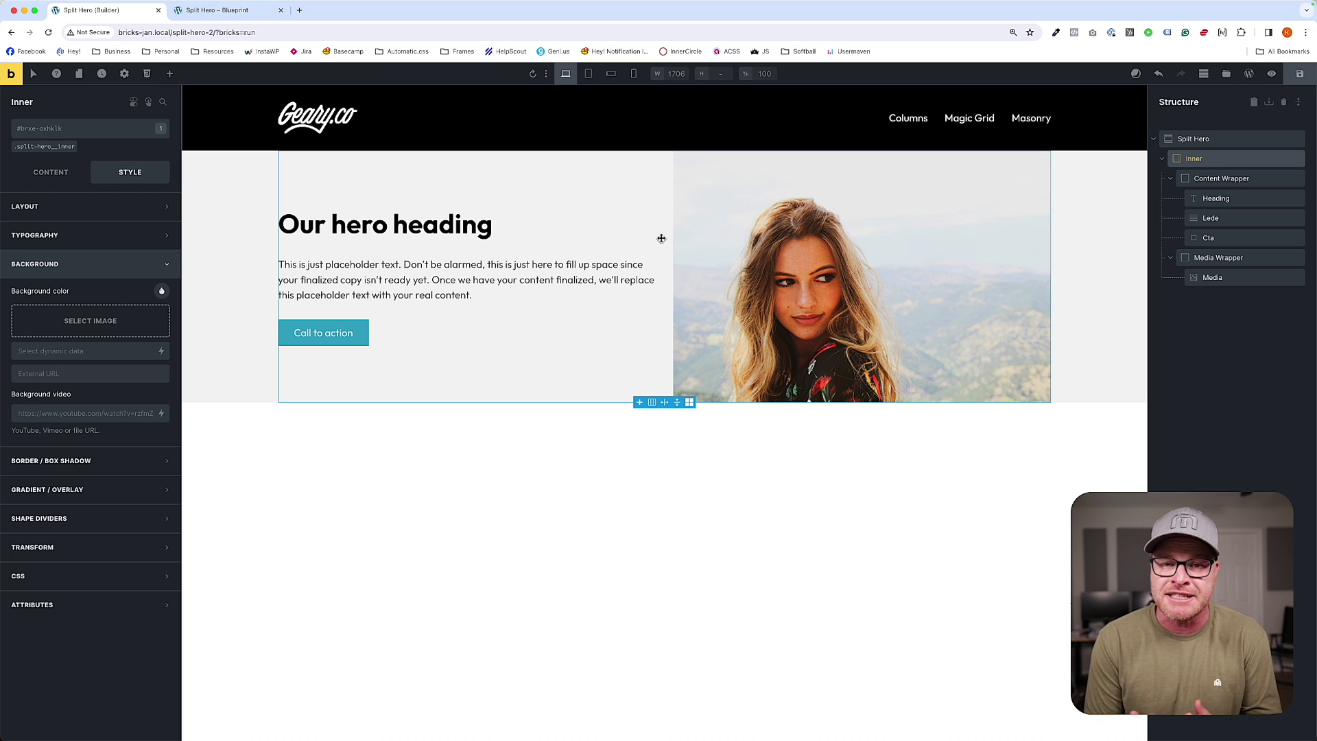
{"action": "left_click", "coordinate": [663, 239]}
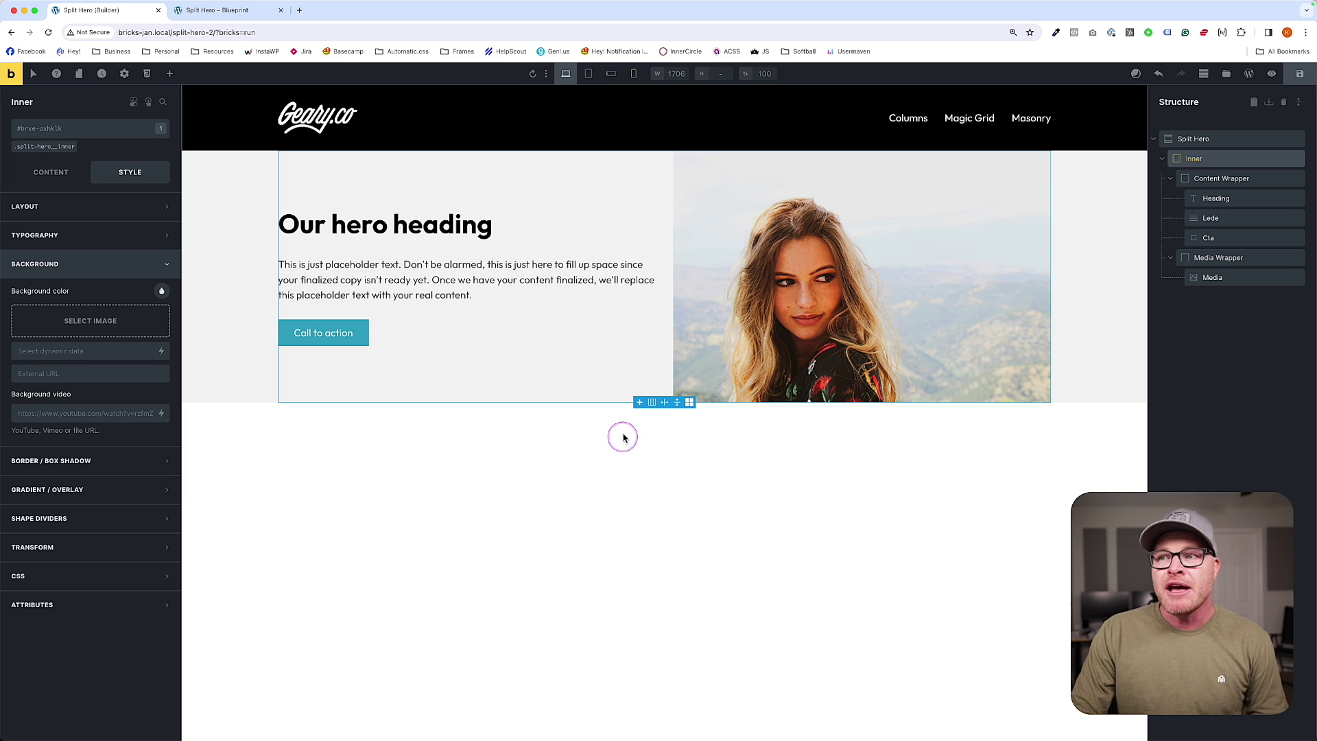
Set the split-hero__inner class's minimum height to 700
{"action": "left_click", "coordinate": [44, 146]}
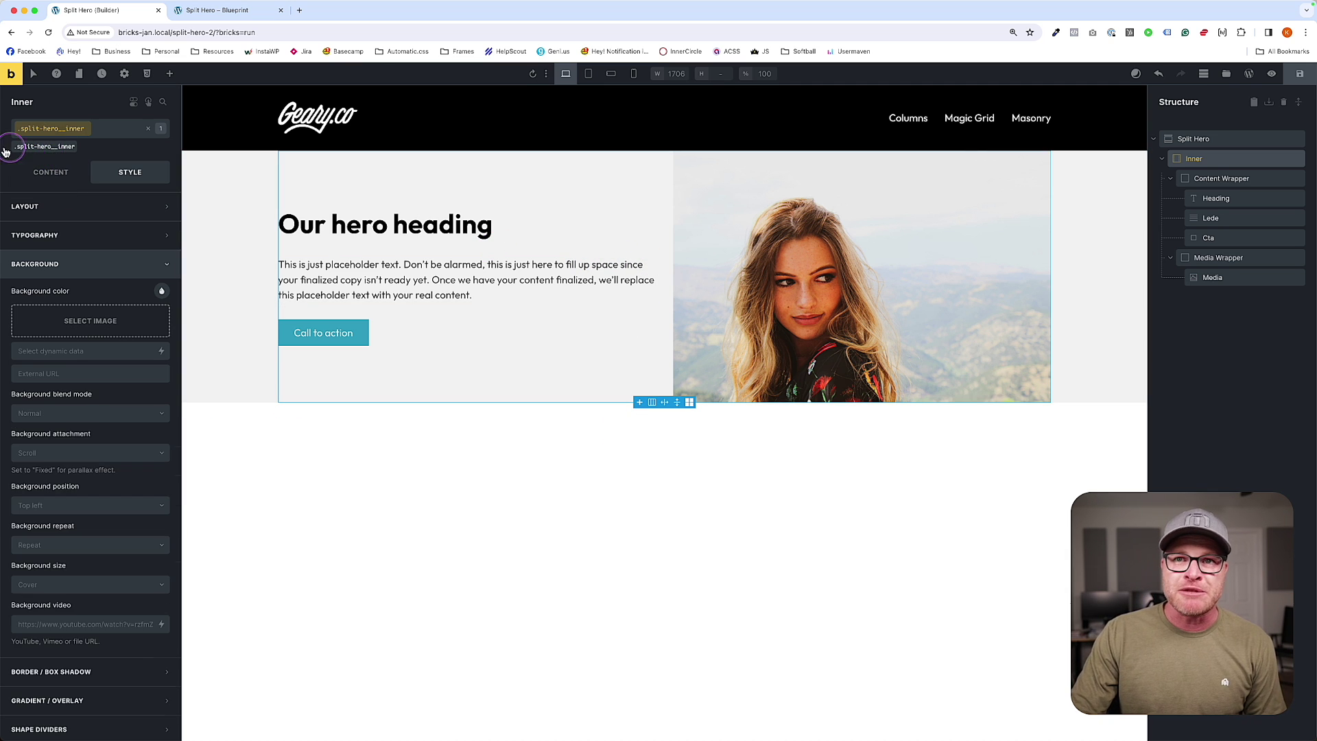
{"action": "left_click", "coordinate": [52, 206]}
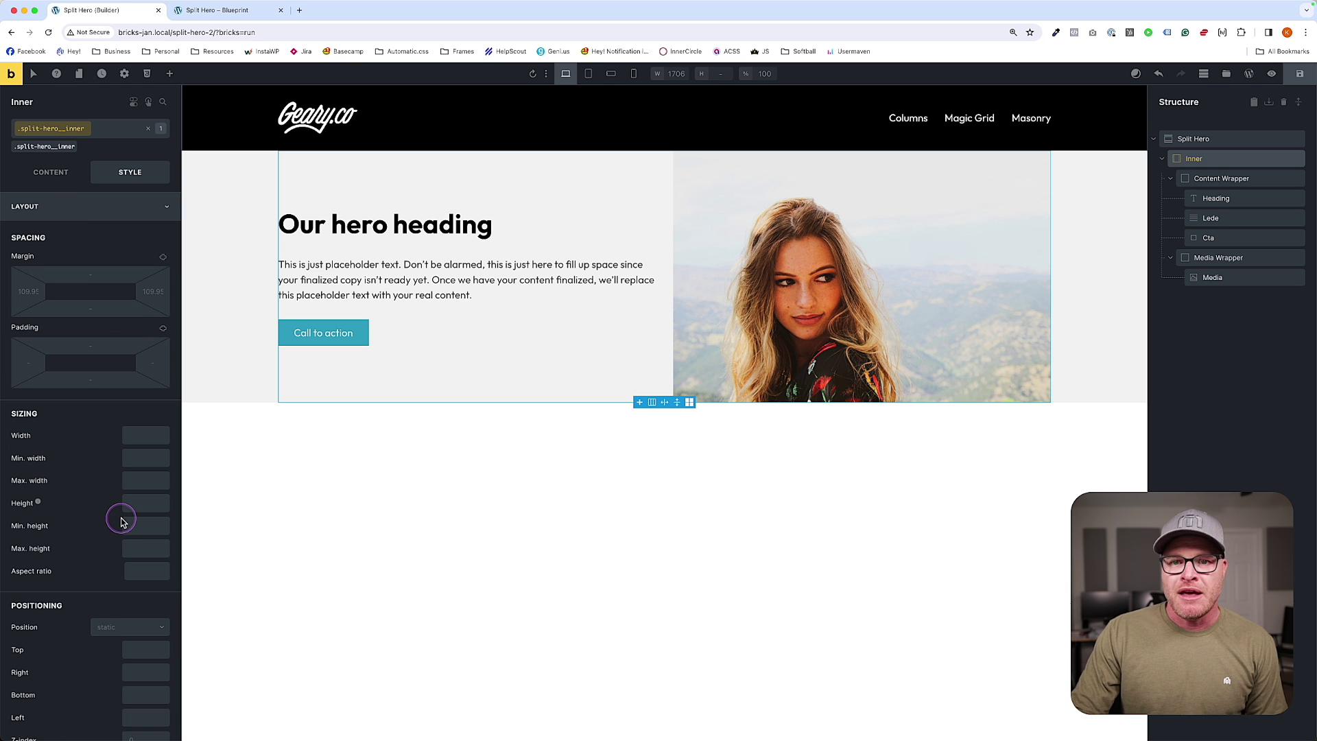
{"action": "left_click", "coordinate": [129, 525]}
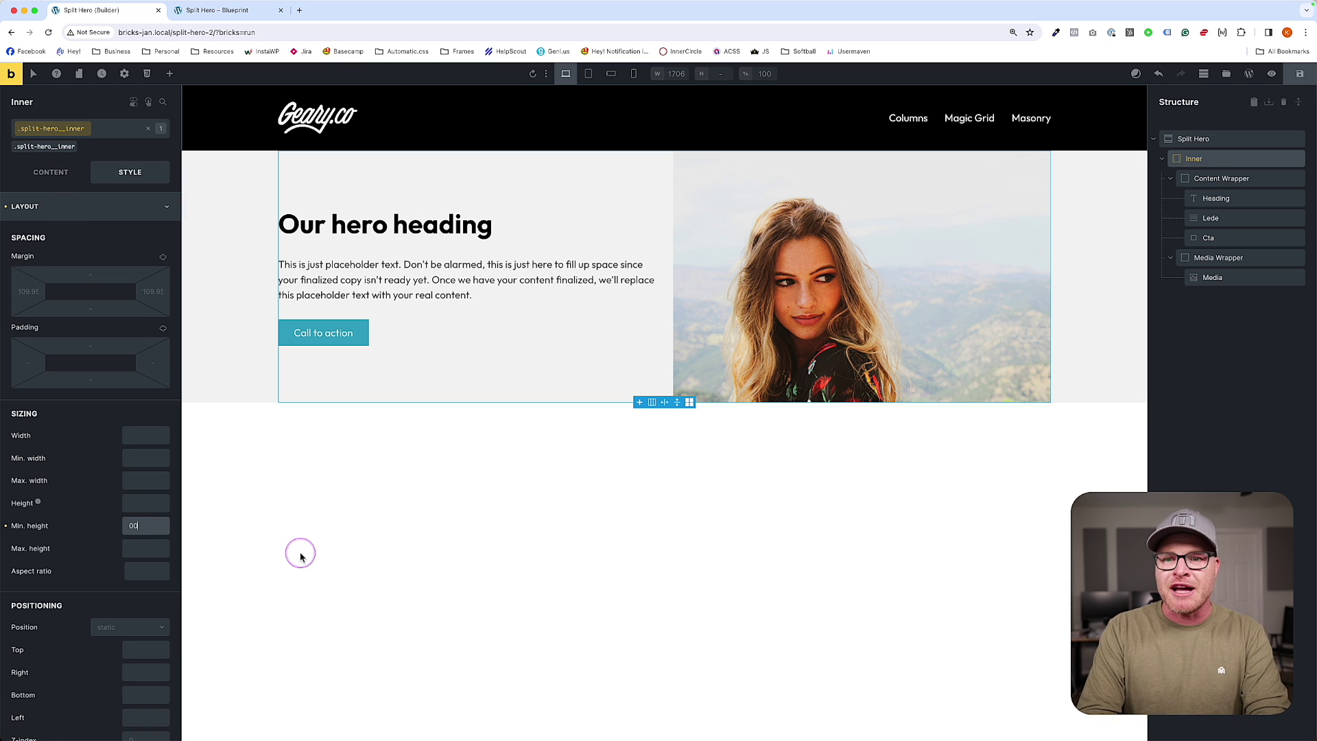
{"action": "type", "text": "700"}
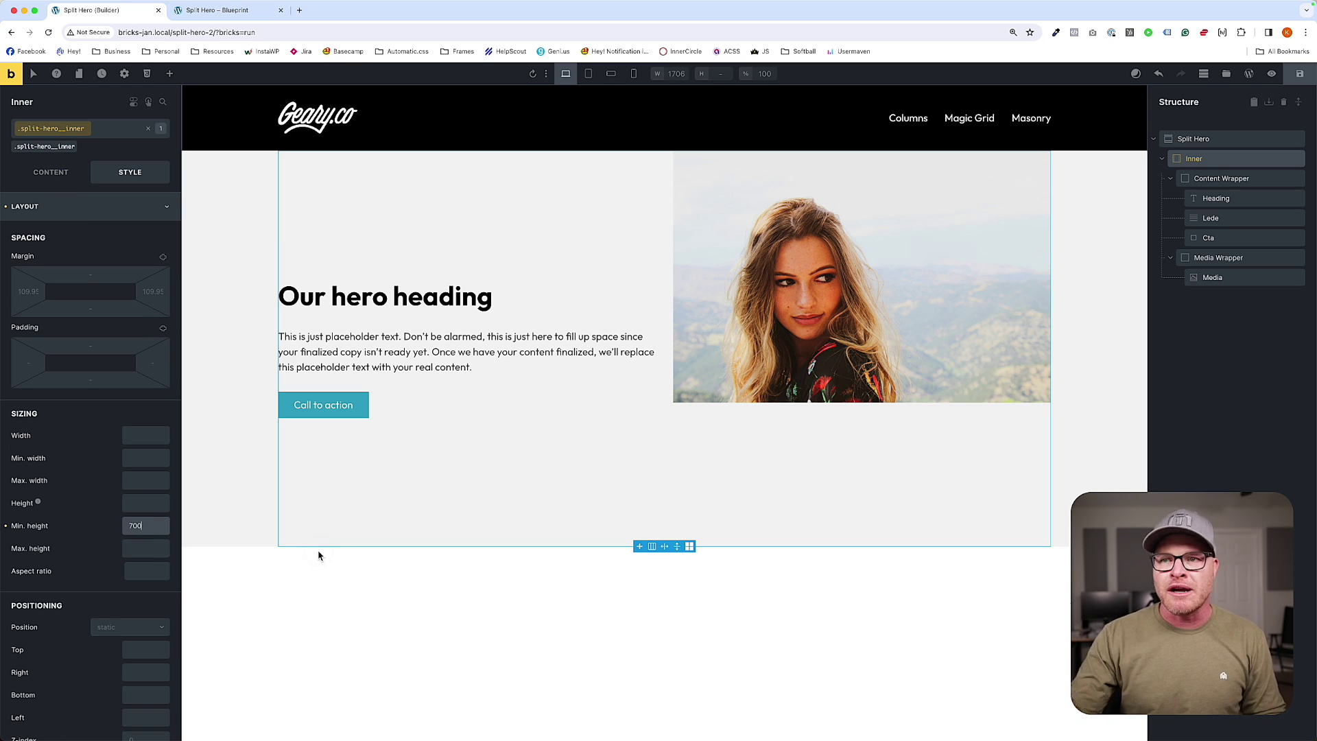
{"action": "left_click", "coordinate": [756, 366]}
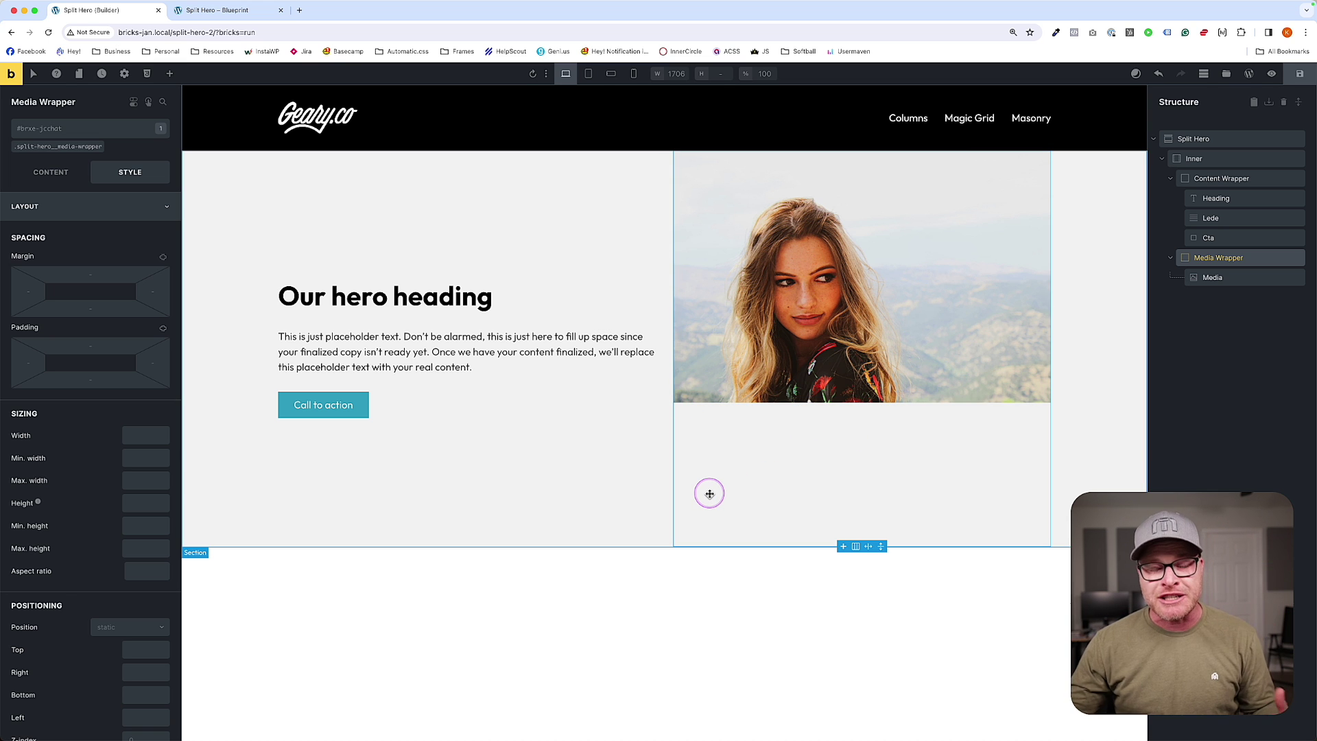
Make the Media image a figure element with Object fit set to Cover
{"action": "left_click", "coordinate": [873, 241]}
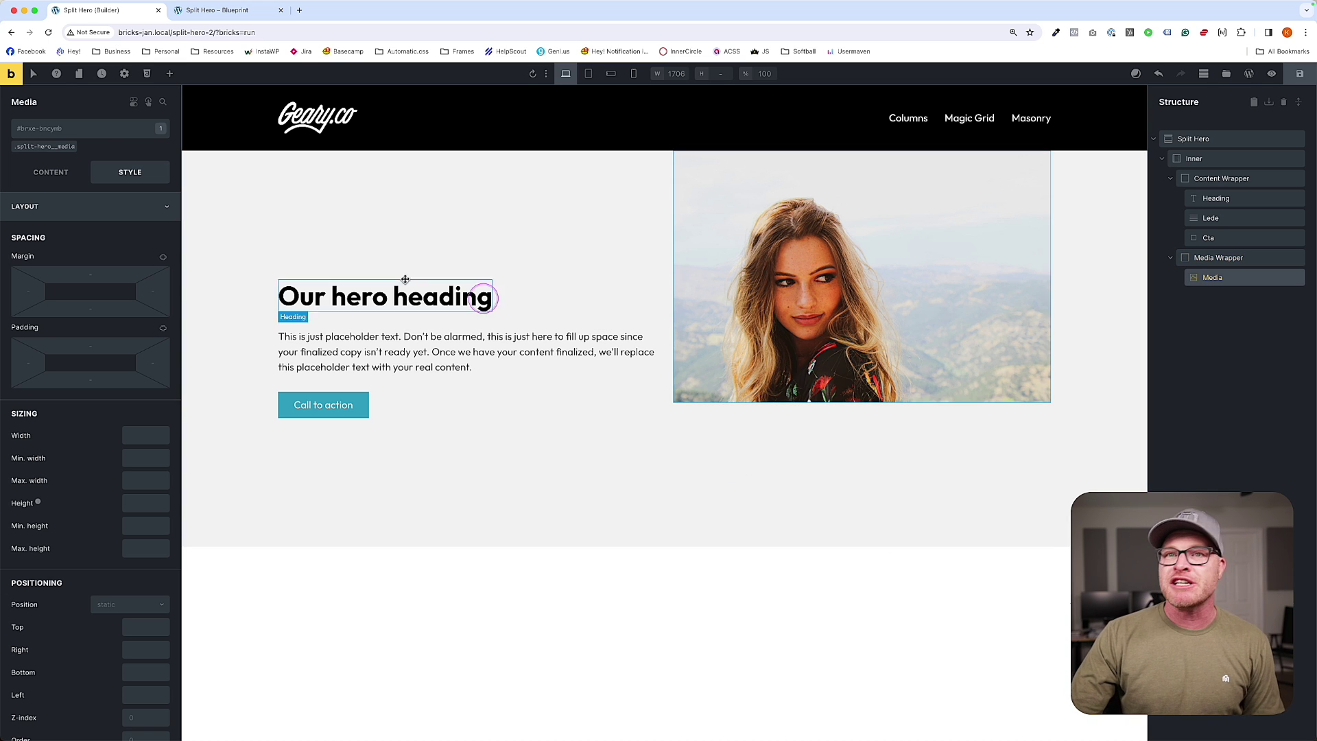
{"action": "left_click", "coordinate": [44, 147]}
{"action": "left_click", "coordinate": [46, 183]}
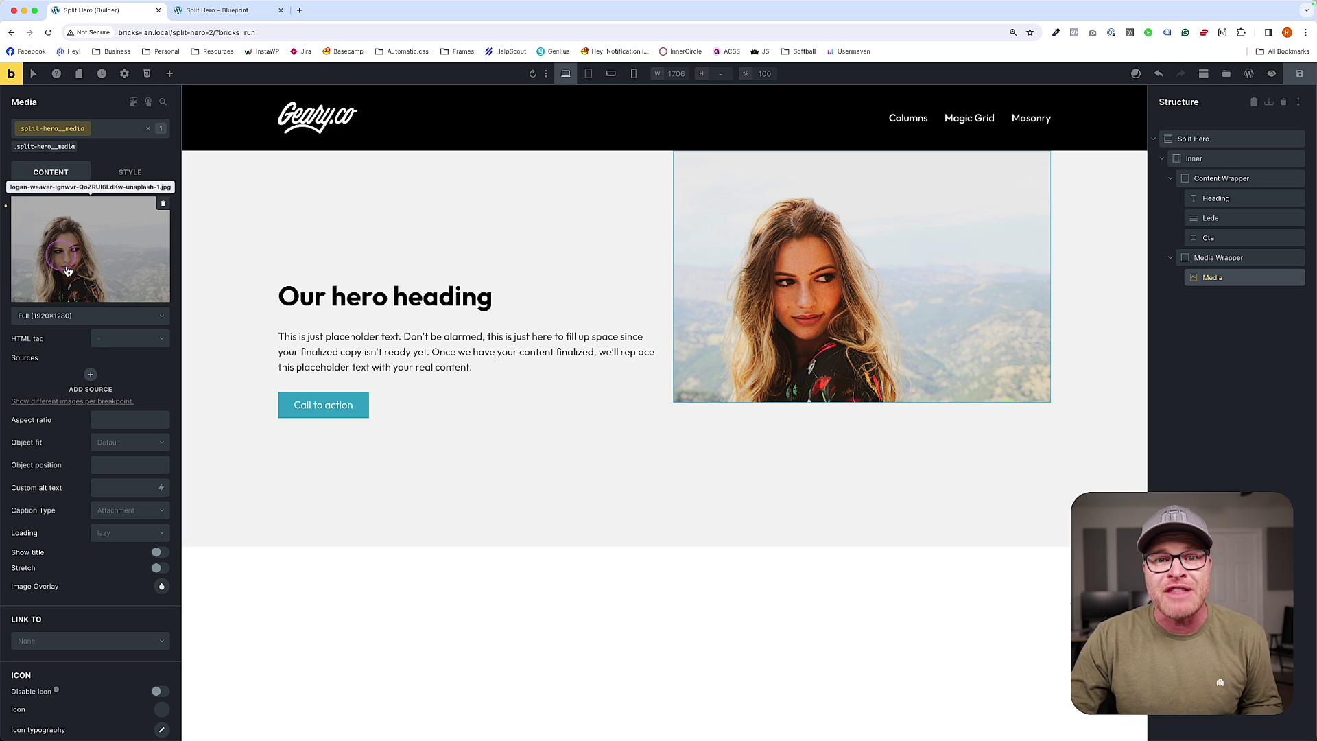
{"action": "left_click", "coordinate": [122, 338]}
{"action": "left_click", "coordinate": [116, 357]}
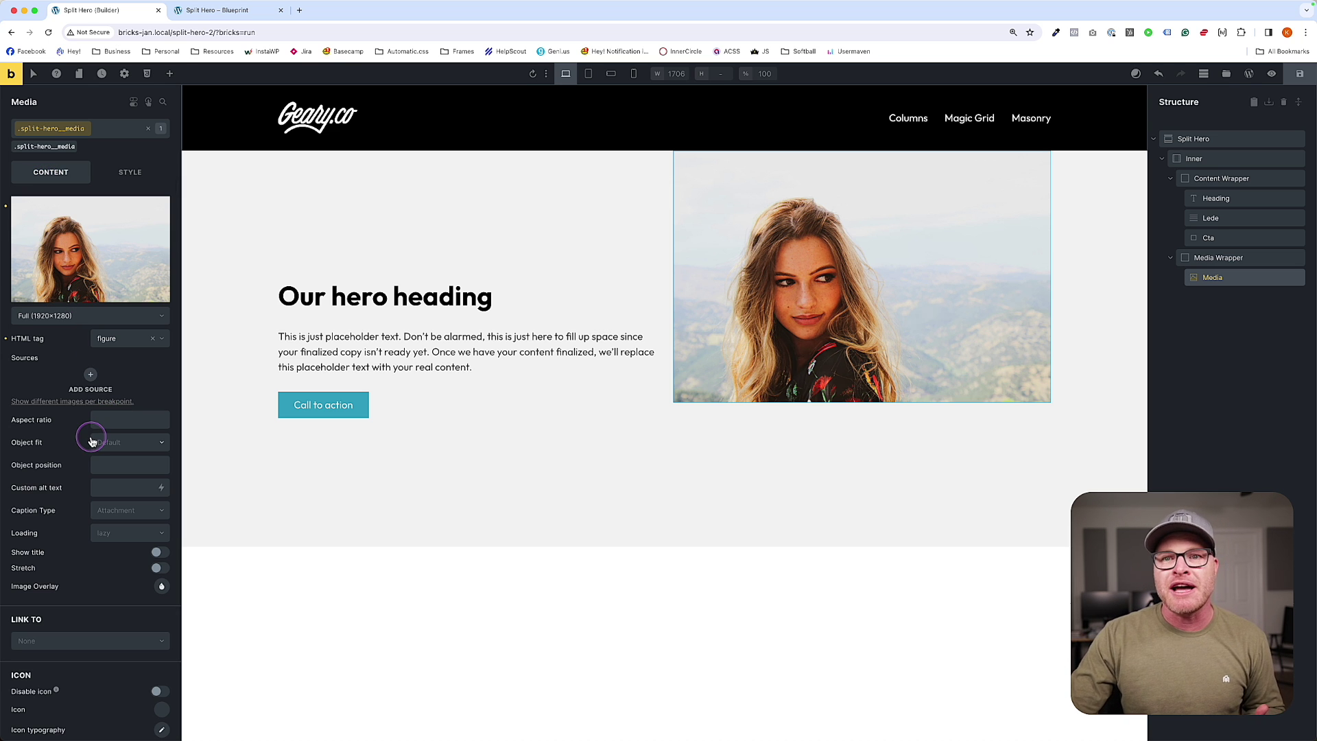
{"action": "left_click", "coordinate": [118, 445]}
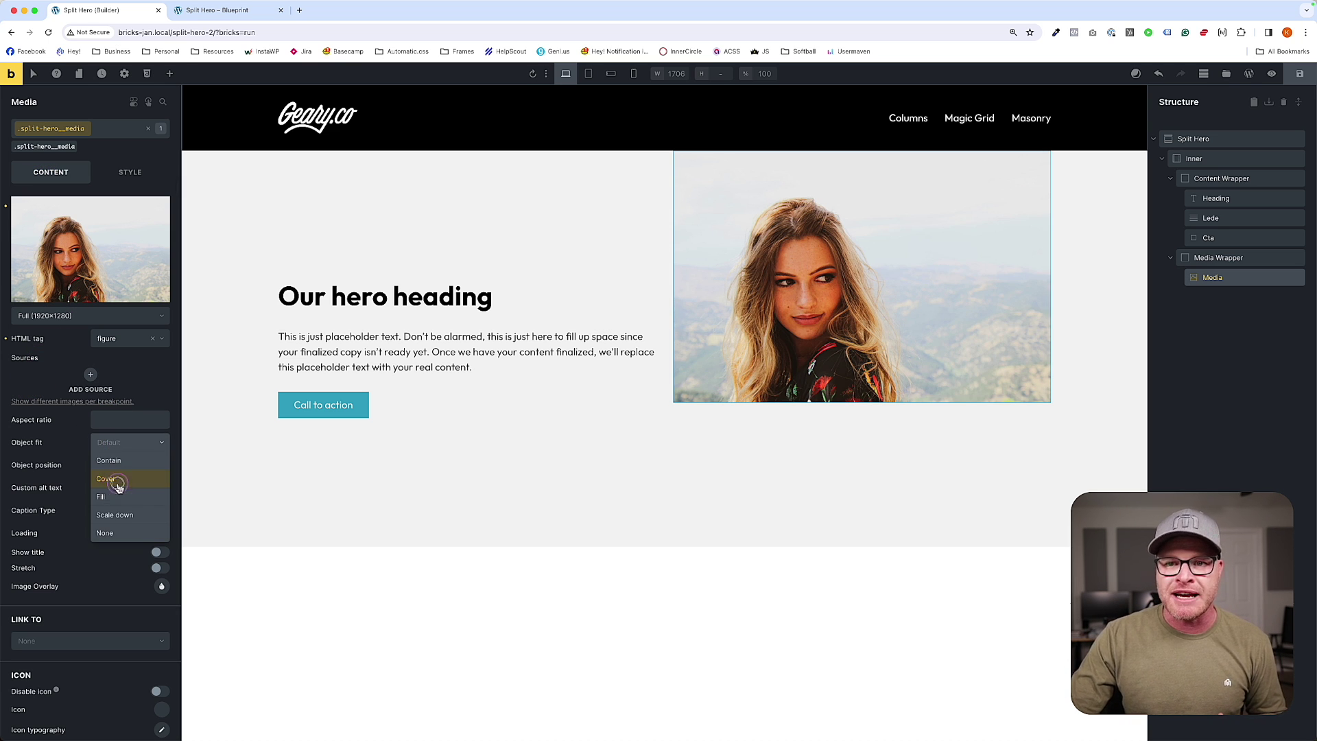
{"action": "left_click", "coordinate": [116, 479]}
Set the Media's flex grow to 1 and check the result on the front end
{"action": "left_click", "coordinate": [134, 173]}
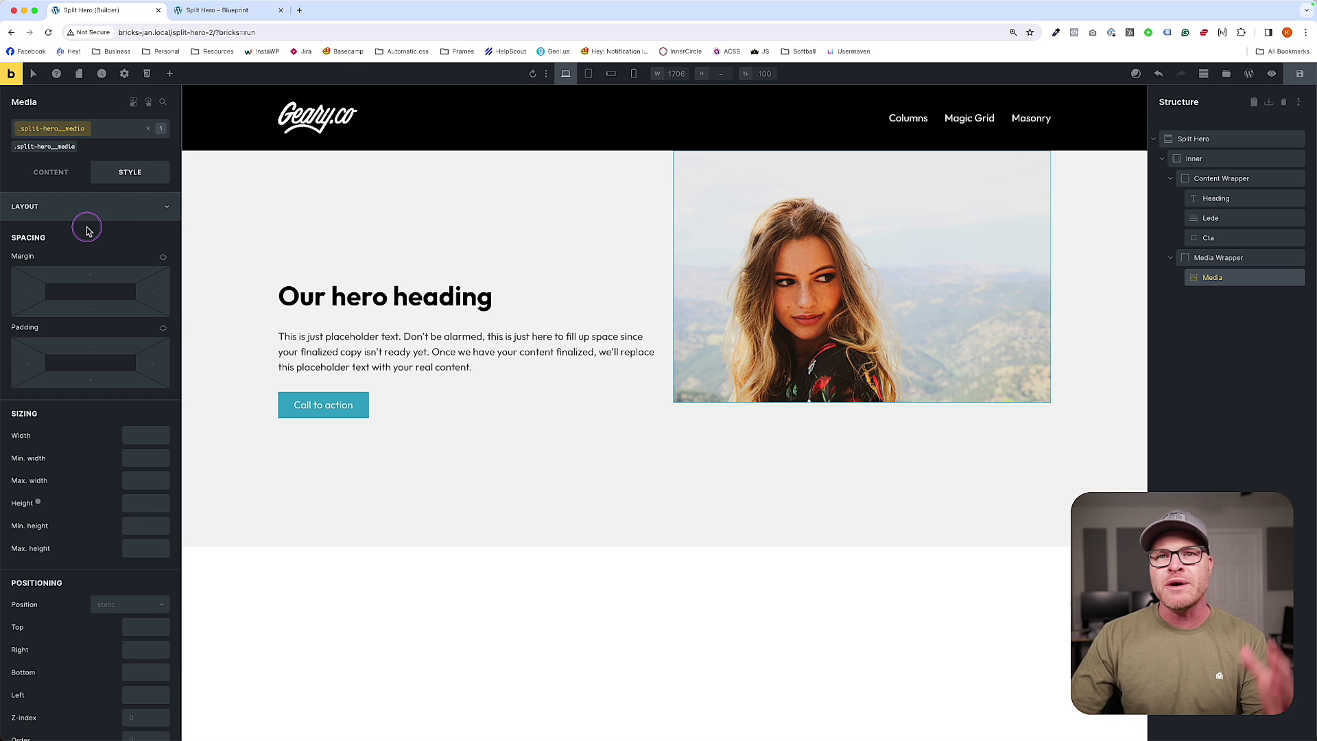
{"action": "scroll", "coordinate": [88, 226], "scroll_direction": "down", "scroll_amount": 10}
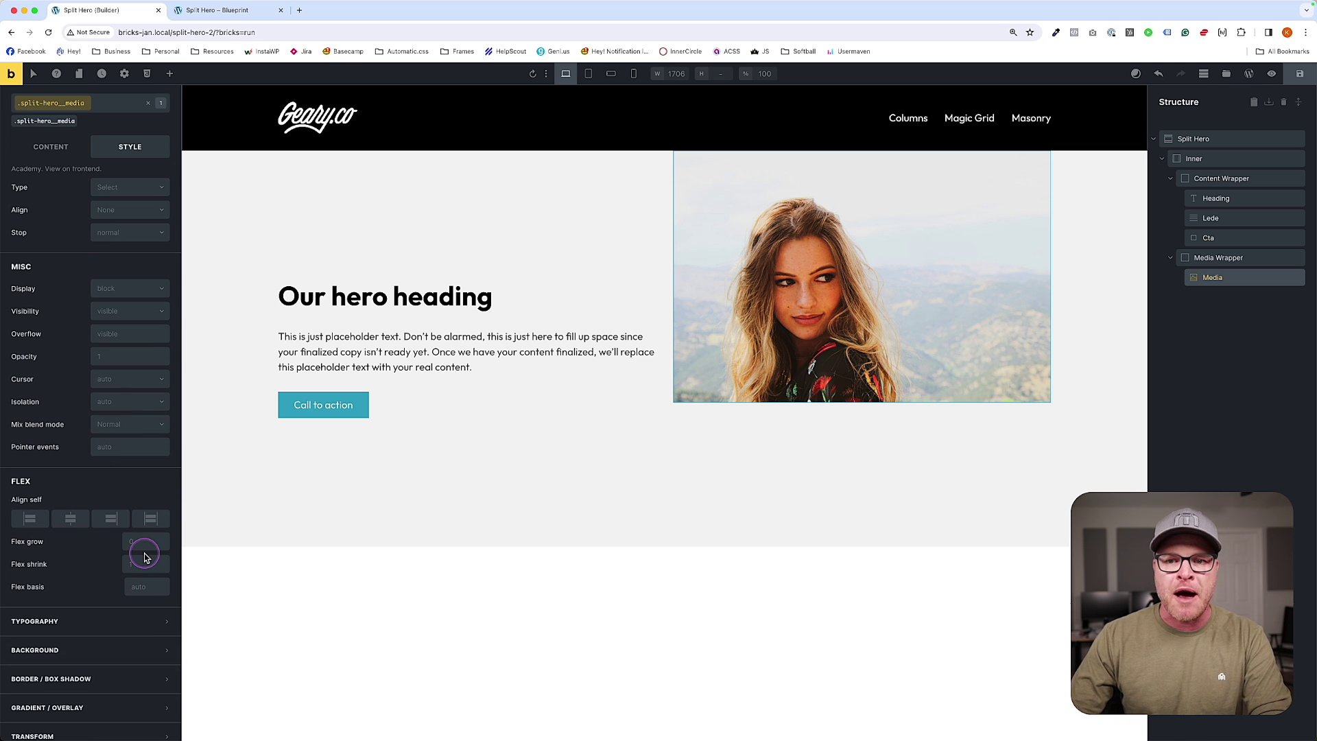
{"action": "left_click", "coordinate": [144, 543]}
{"action": "type", "text": "1"}
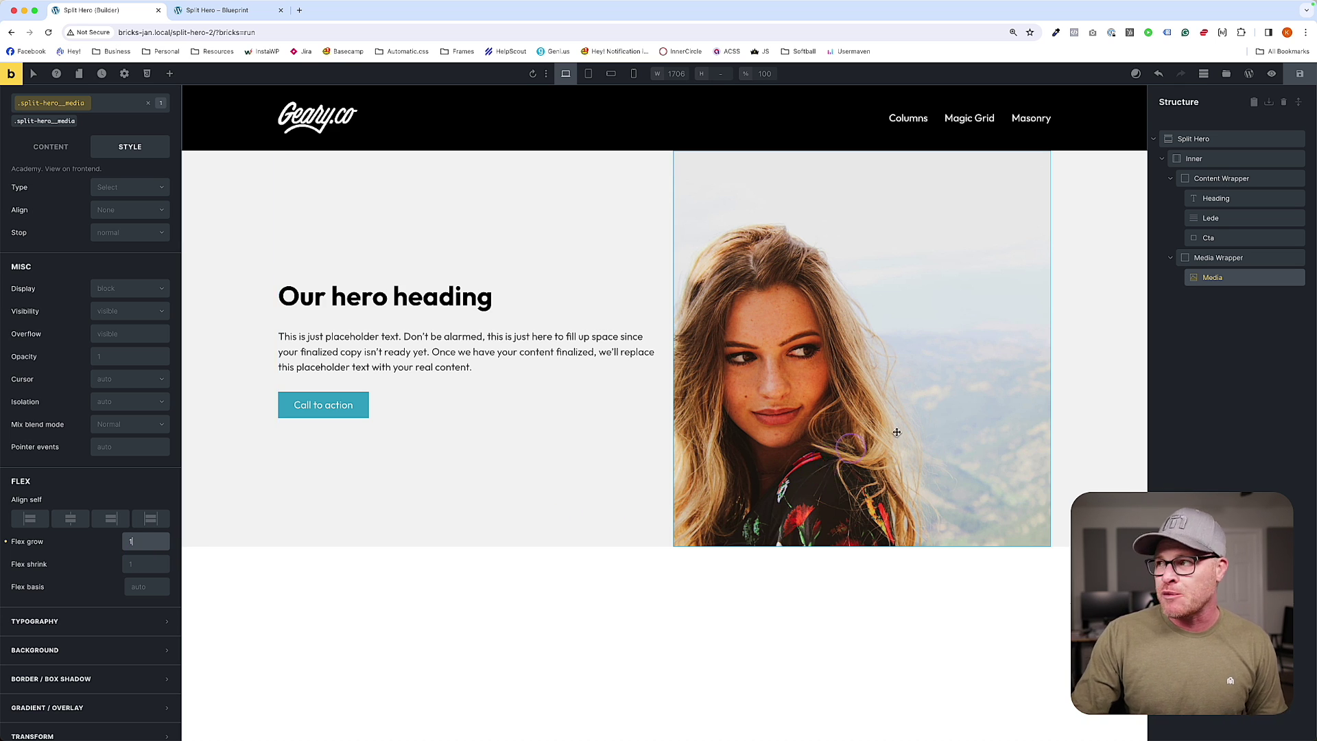
{"action": "left_click", "coordinate": [1271, 74]}
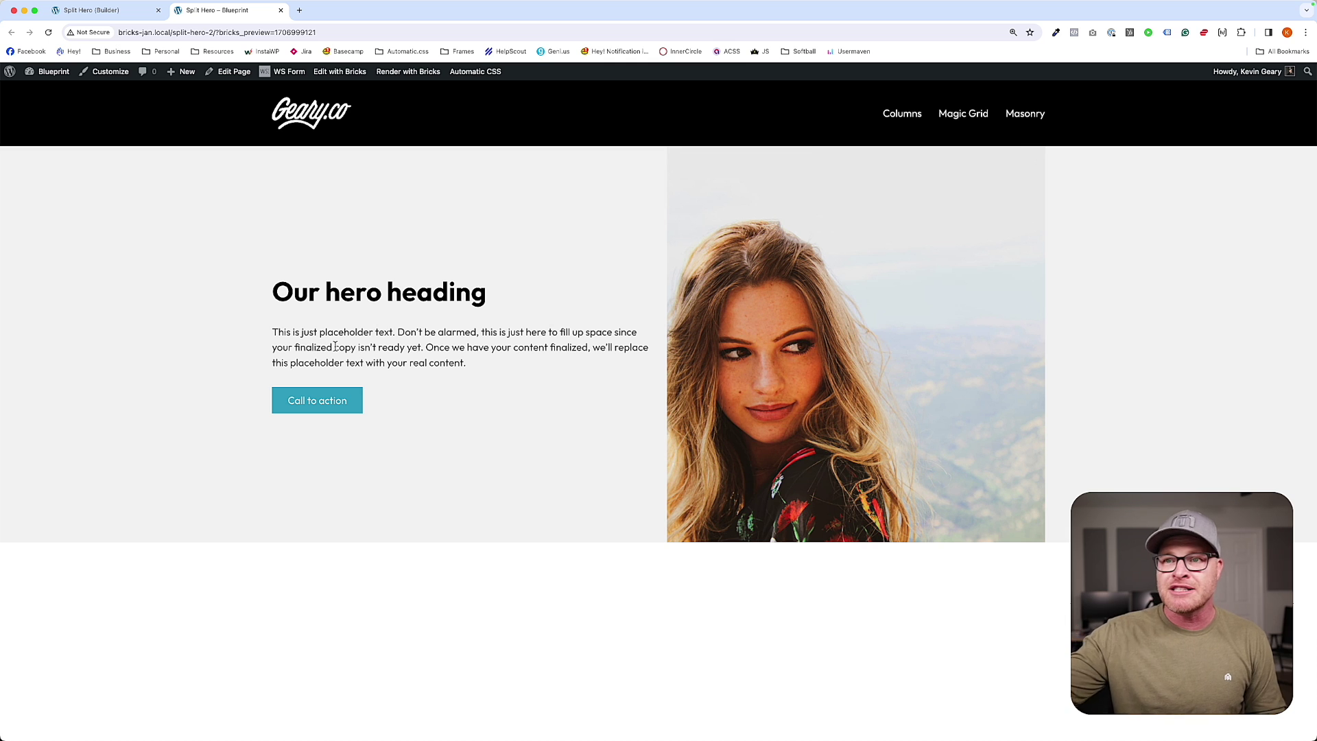
Open the Automatic.css documentation in a new Chrome tab
{"action": "key", "text": "ctrl+t"}
{"action": "type", "text": "automaticcss.com/docs"}
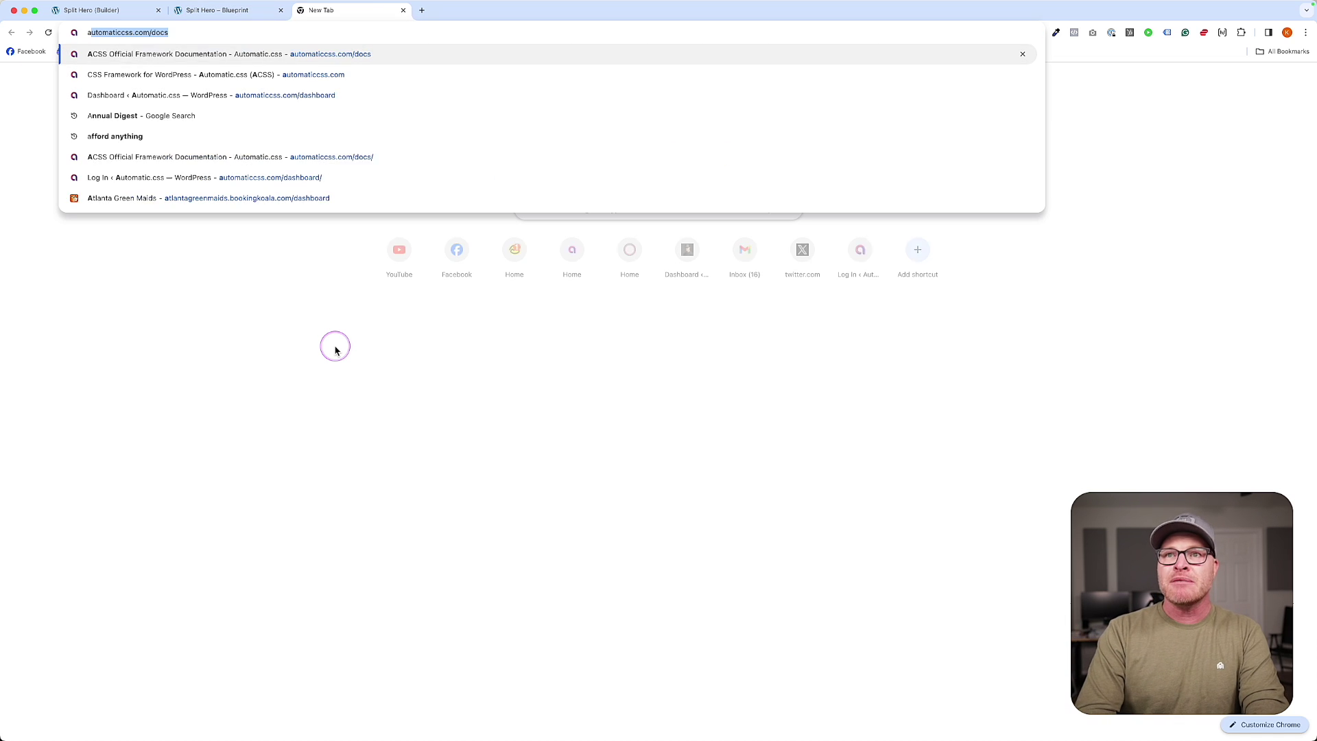
{"action": "key", "text": "Return"}
{"action": "left_click", "coordinate": [309, 343]}
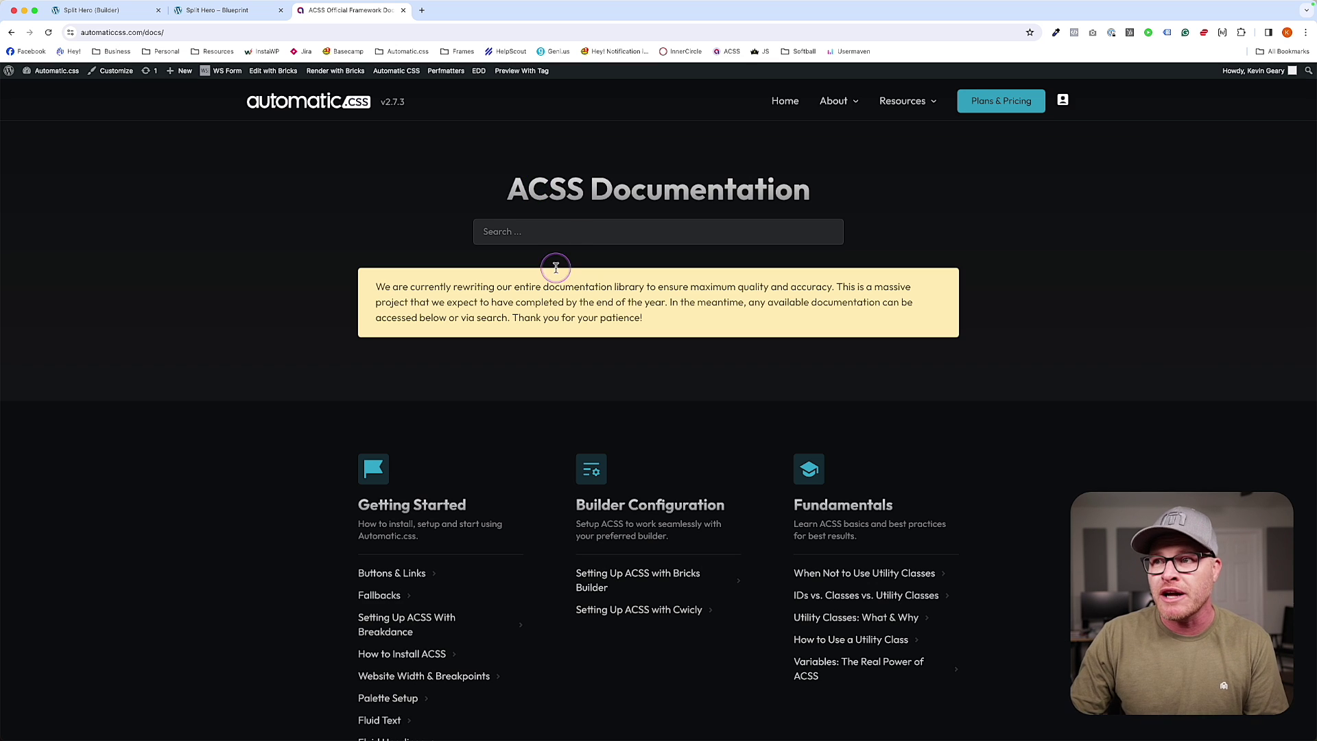
Search the docs for 'content grid', read the Content Grid page, and return to the hero preview tab
{"action": "left_click", "coordinate": [564, 238]}
{"action": "type", "text": "content grid"}
{"action": "key", "text": "Return"}
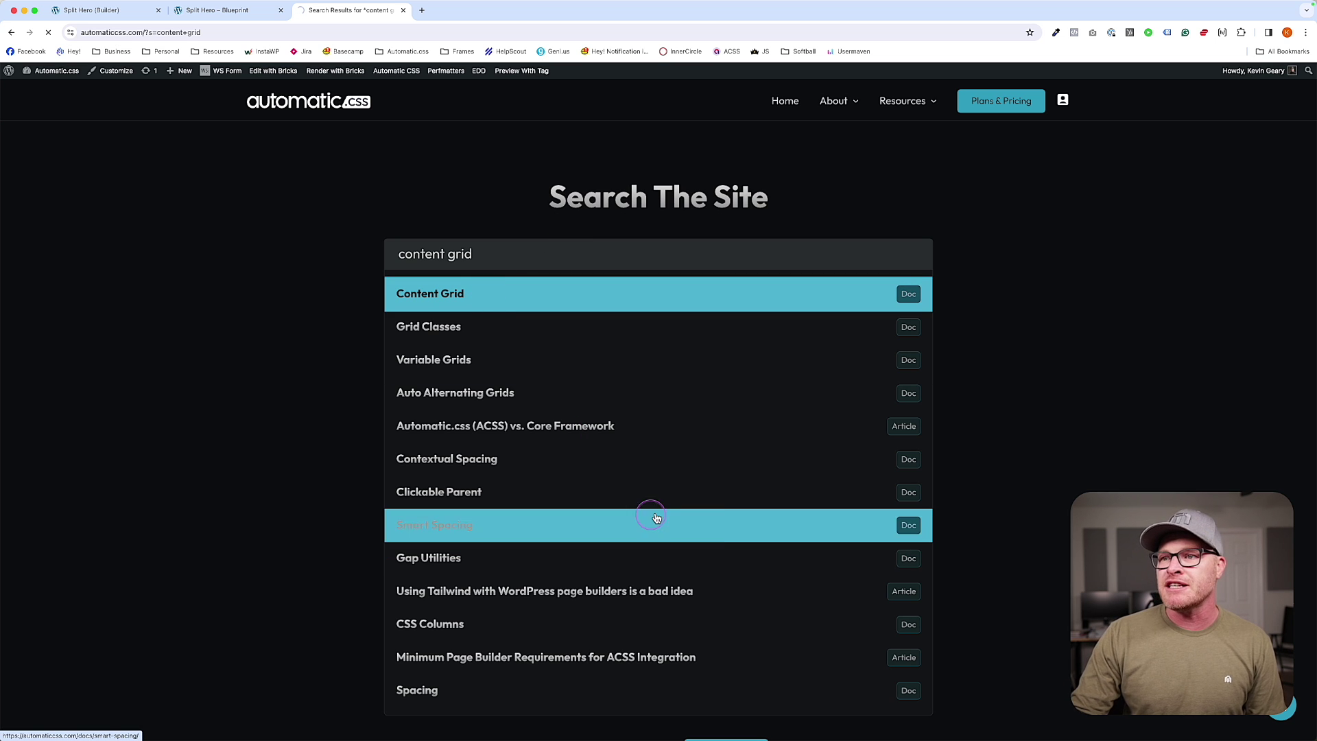
{"action": "scroll", "coordinate": [674, 506], "scroll_direction": "down", "scroll_amount": 5}
{"action": "scroll", "coordinate": [679, 306], "scroll_direction": "up", "scroll_amount": 3}
{"action": "scroll", "coordinate": [768, 471], "scroll_direction": "down", "scroll_amount": 2}
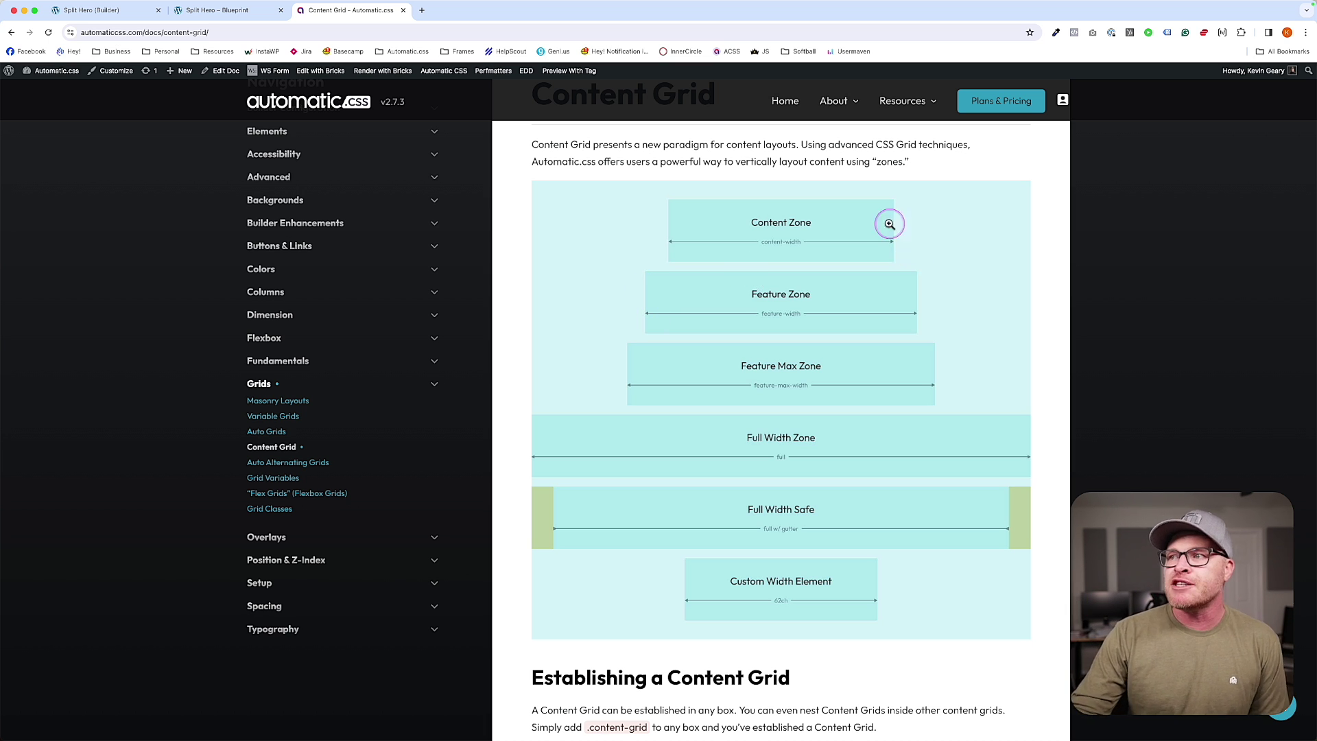
{"action": "left_click", "coordinate": [791, 603]}
{"action": "left_click", "coordinate": [771, 530]}
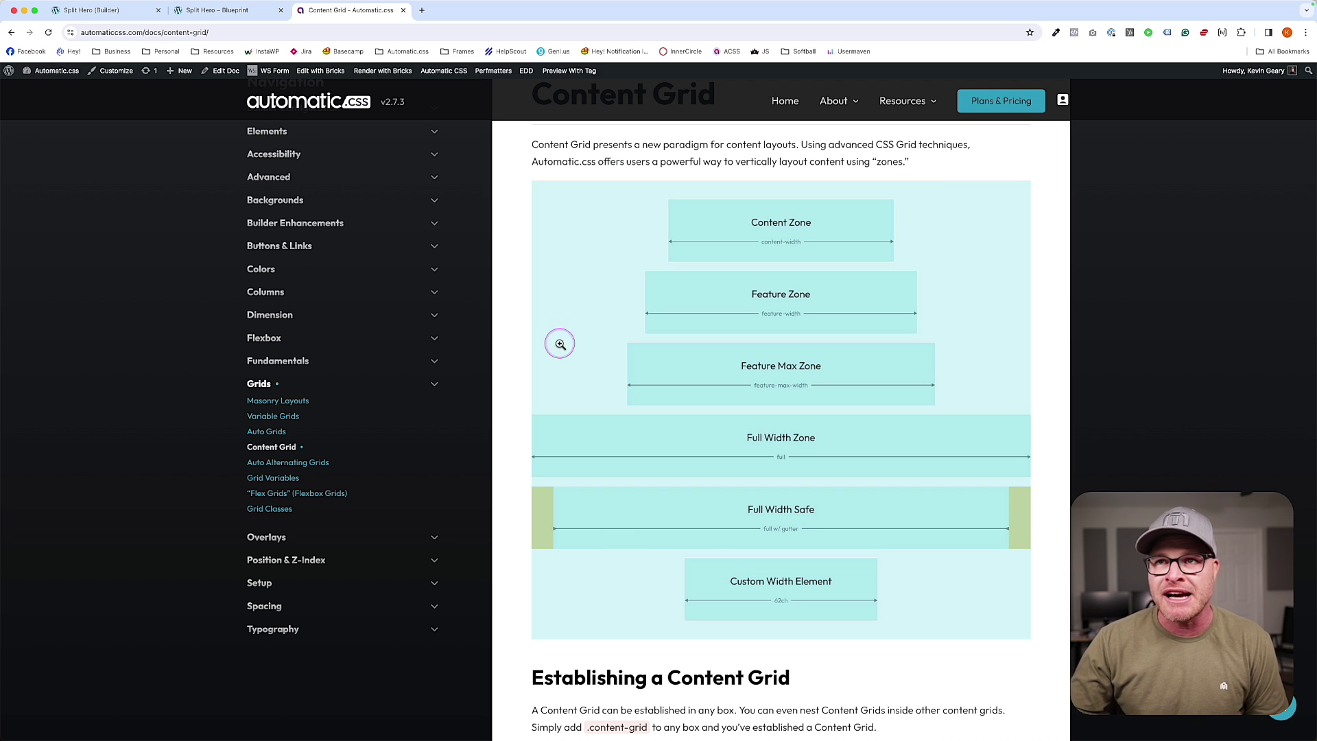
{"action": "left_click", "coordinate": [209, 10]}
Select the Split Hero section in the builder and add the content-grid class
{"action": "left_click", "coordinate": [542, 245]}
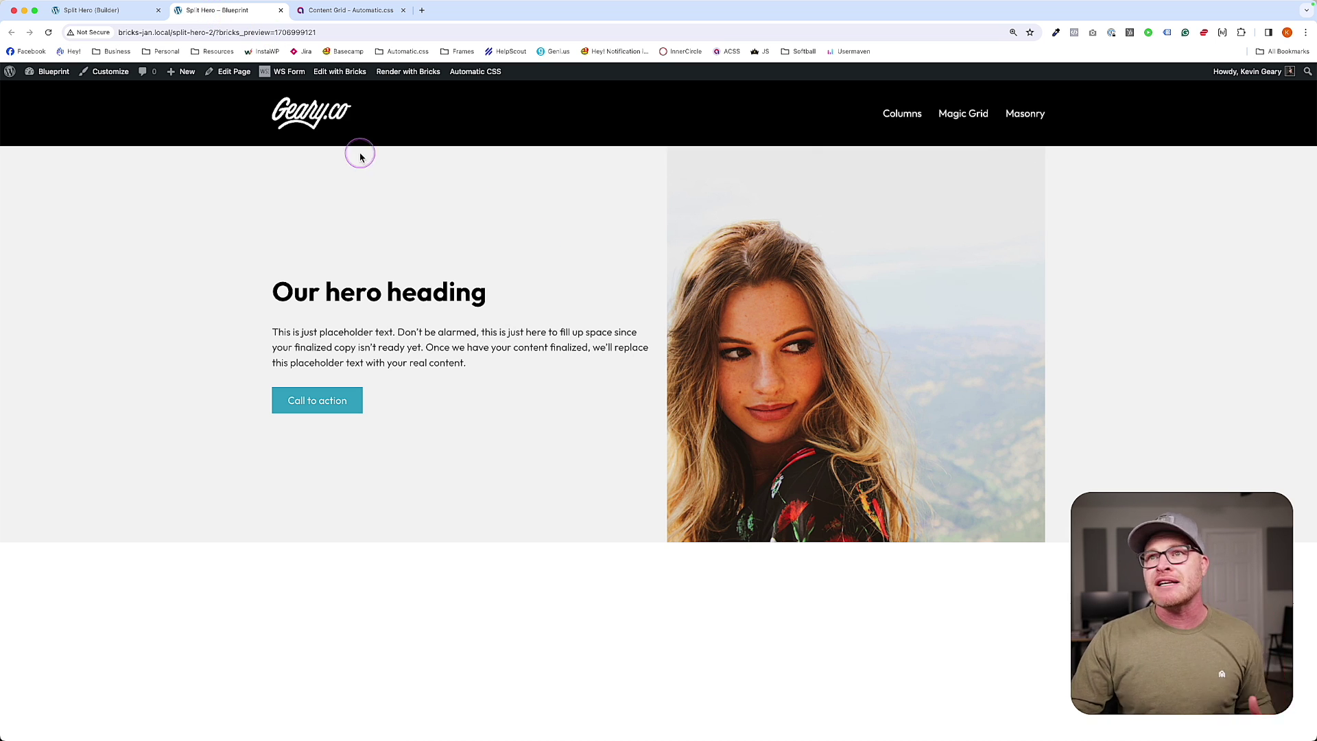
{"action": "left_click", "coordinate": [111, 11]}
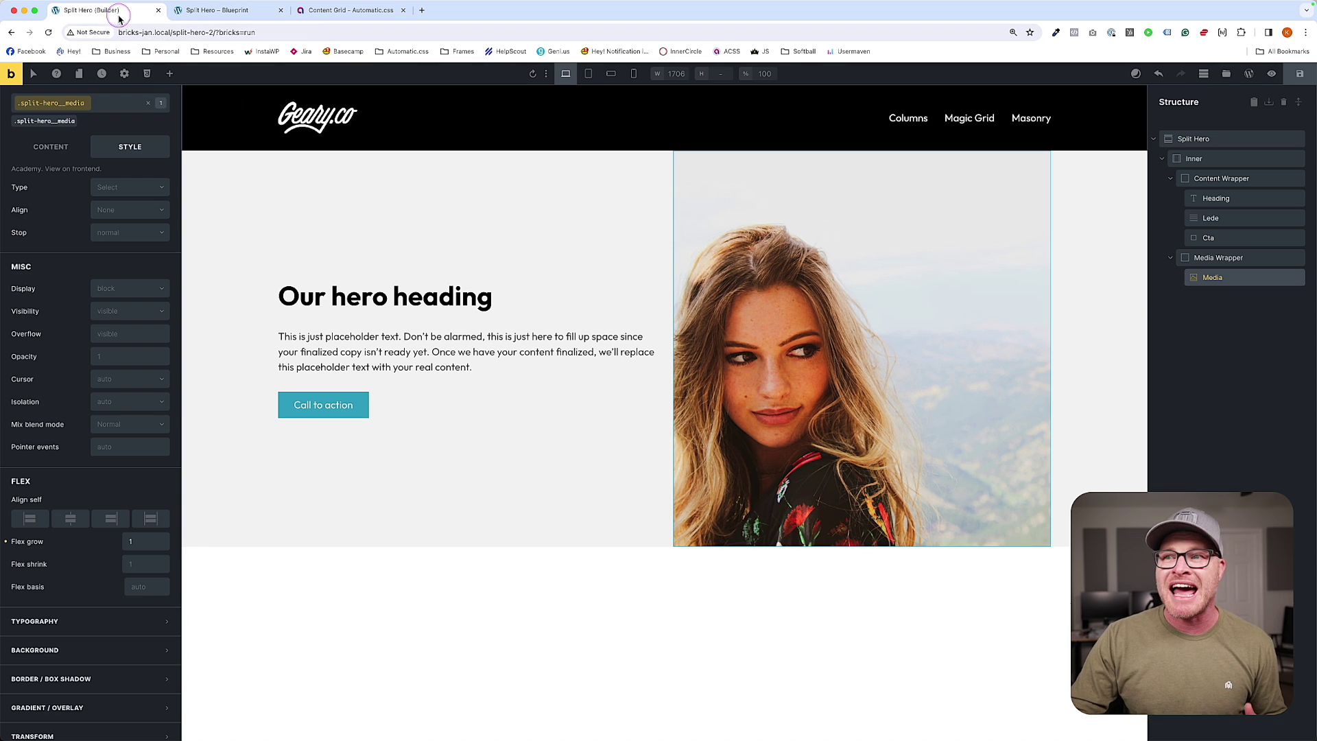
{"action": "left_click", "coordinate": [202, 230]}
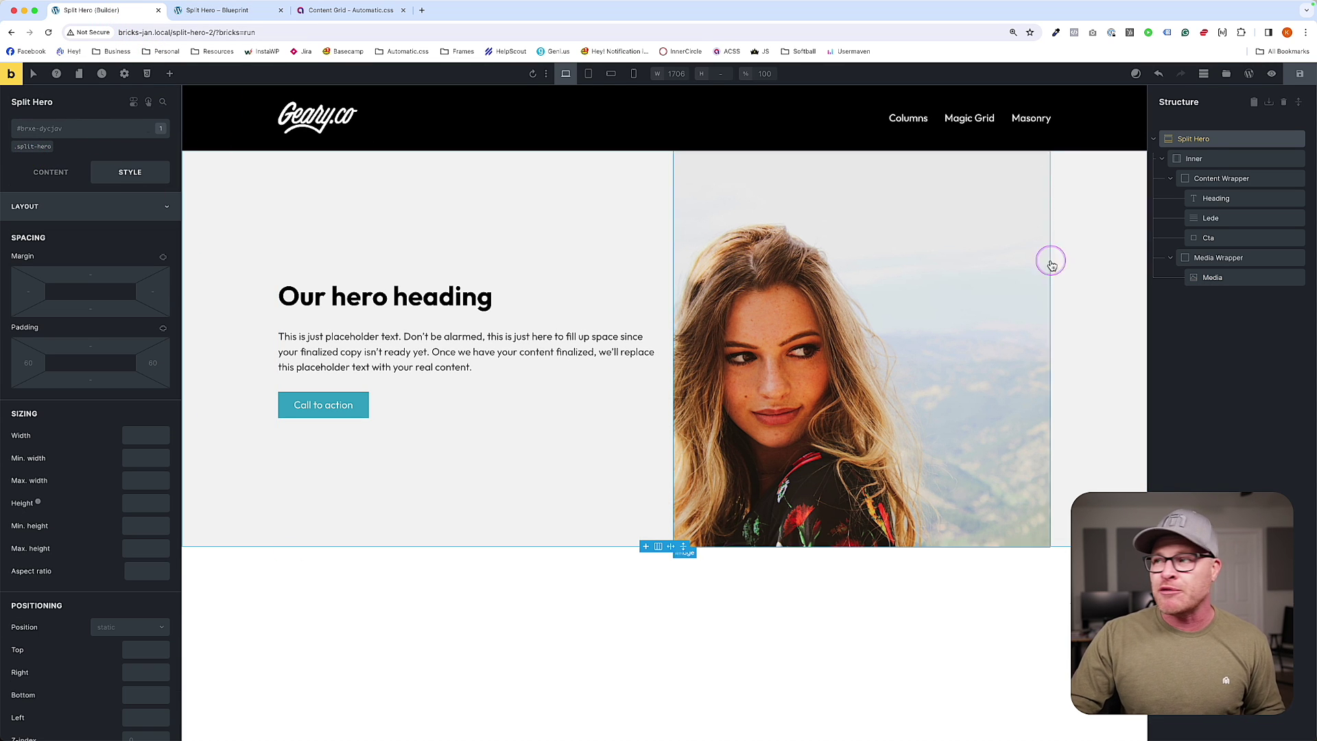
{"action": "left_click", "coordinate": [48, 129]}
{"action": "type", "text": "content-grid"}
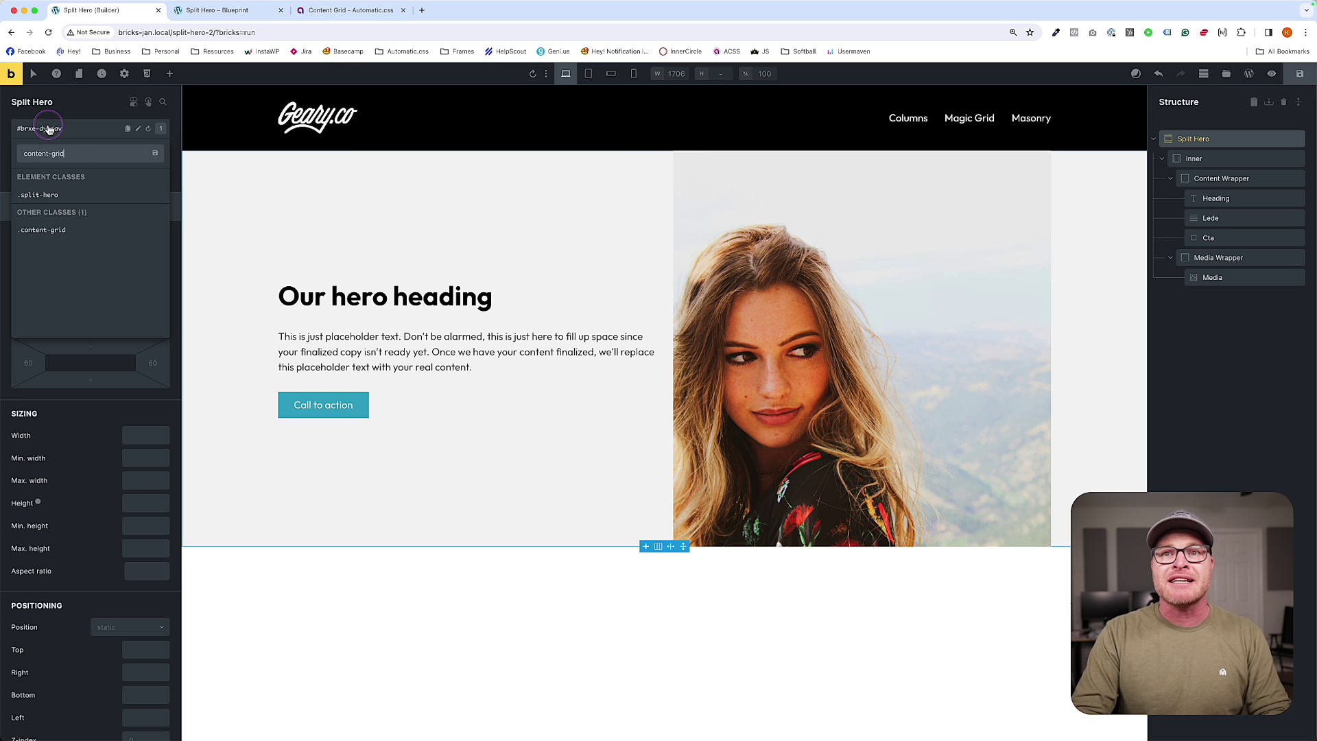
{"action": "key", "text": "Return"}
{"action": "left_click", "coordinate": [48, 128]}
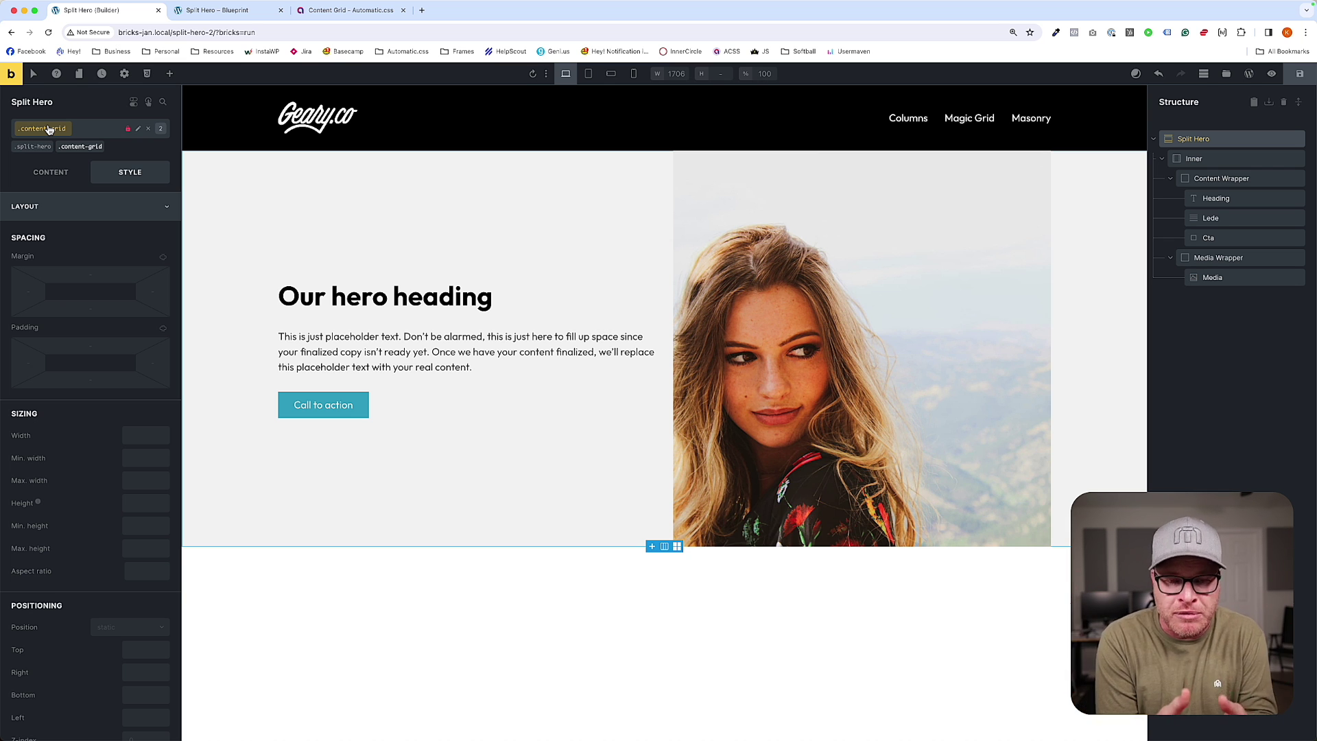
Save the page with the content-grid class and check it on the front-end preview
{"action": "left_click", "coordinate": [33, 152]}
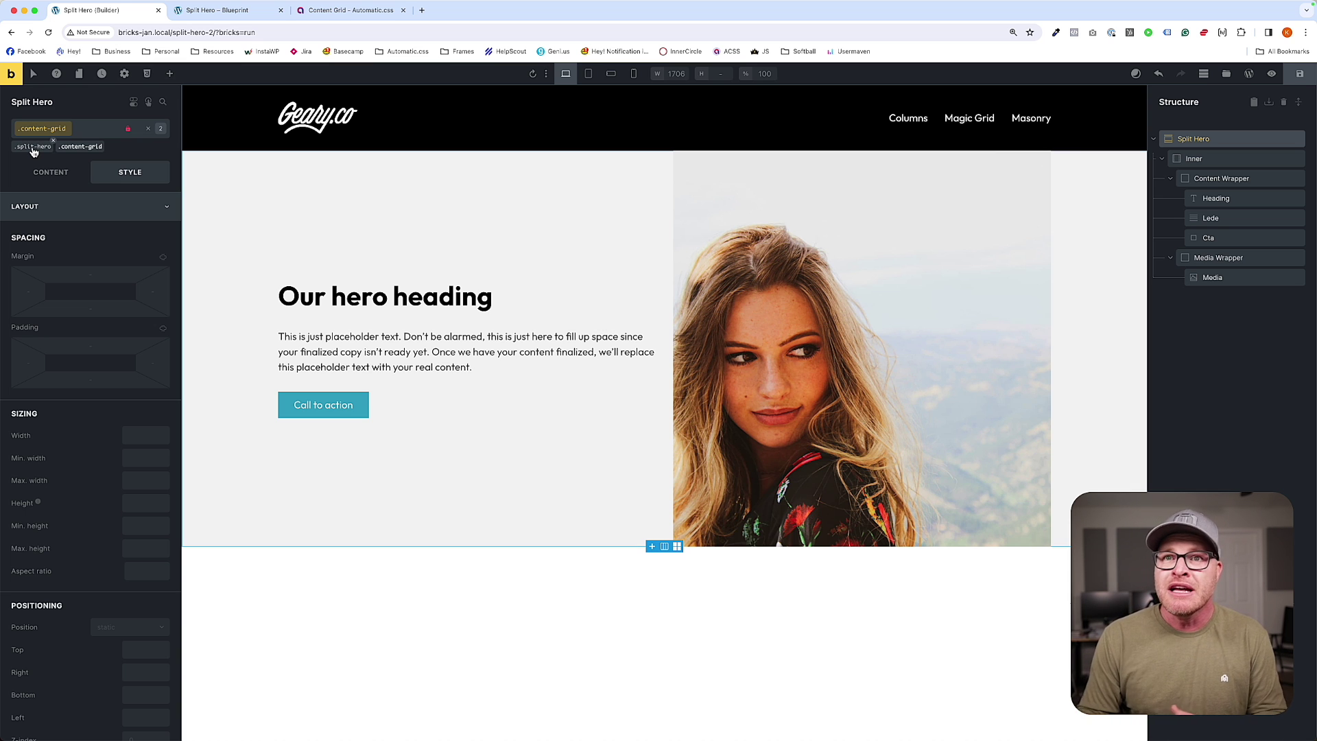
{"action": "left_click", "coordinate": [77, 153]}
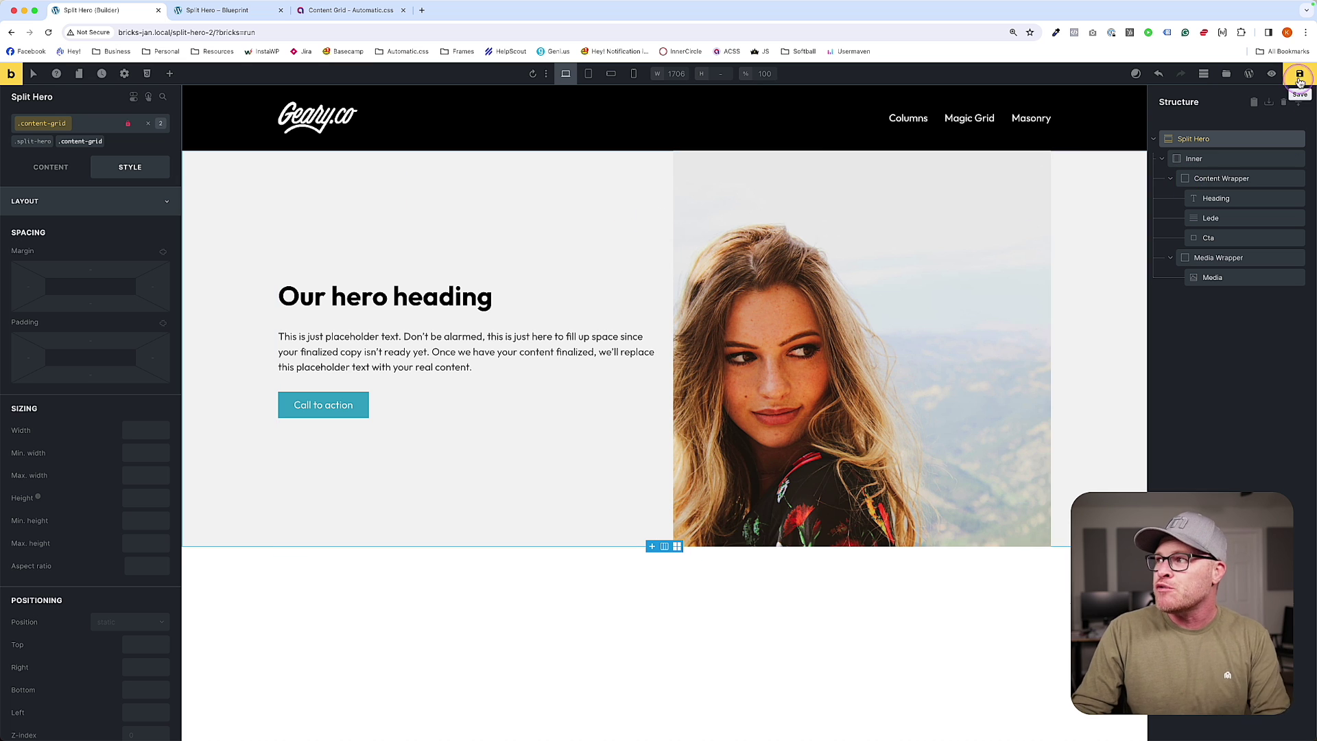
{"action": "left_click", "coordinate": [215, 17]}
{"action": "left_click", "coordinate": [374, 132]}
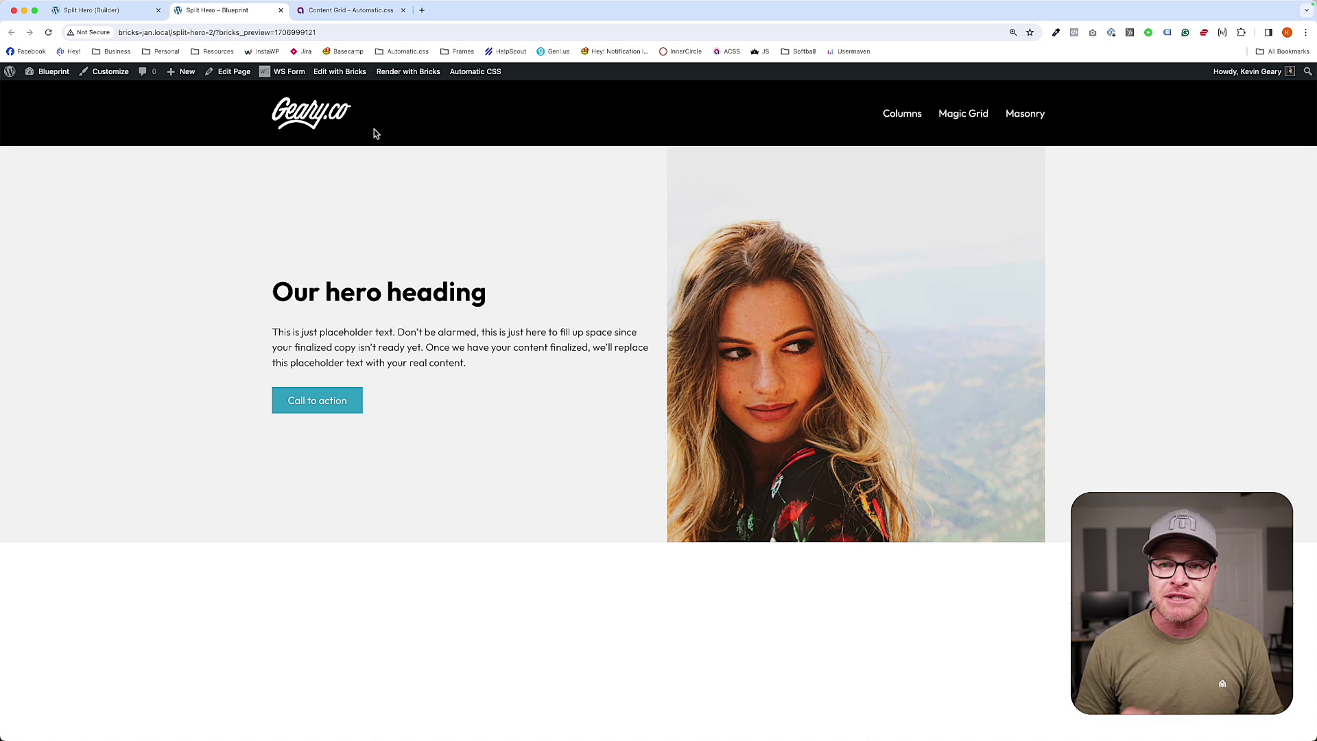
Set the Inner container's grid column to 'content-start / full'
{"action": "left_click", "coordinate": [91, 10]}
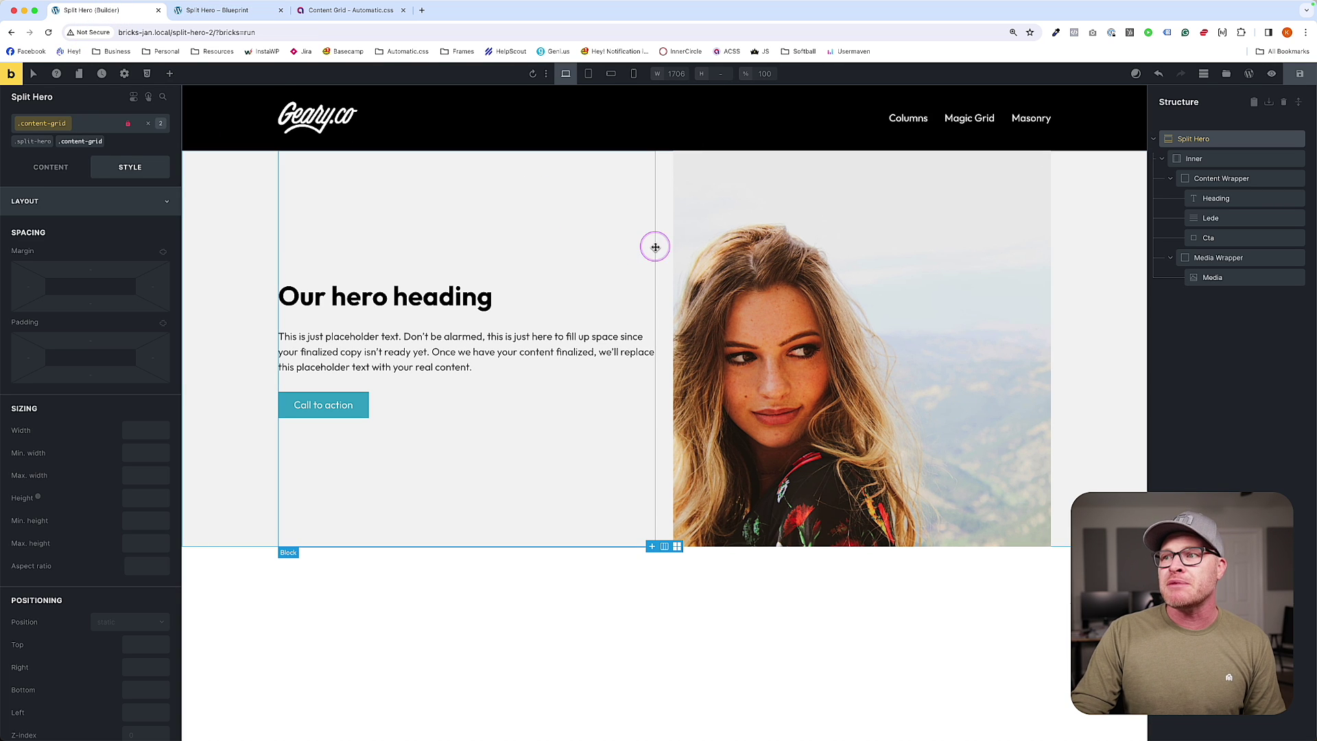
{"action": "left_click", "coordinate": [655, 247]}
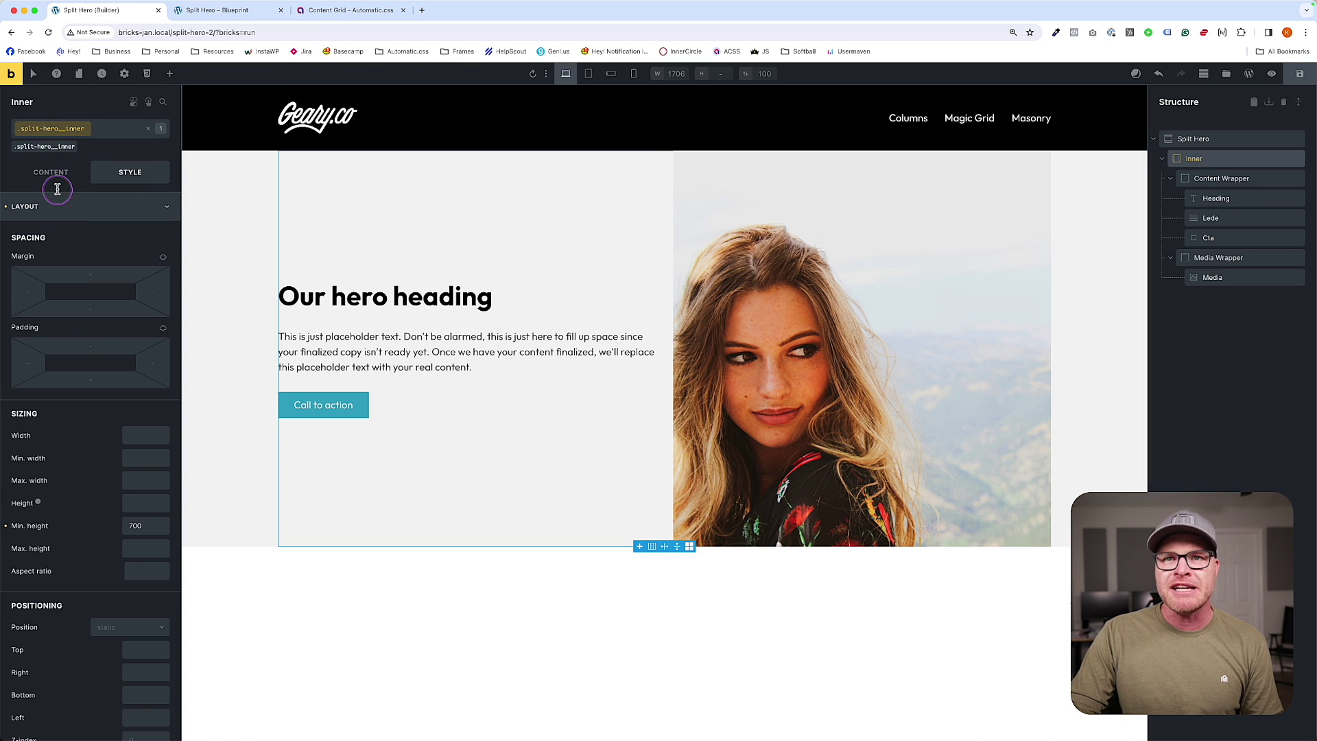
{"action": "left_click", "coordinate": [56, 177]}
{"action": "left_click", "coordinate": [114, 244]}
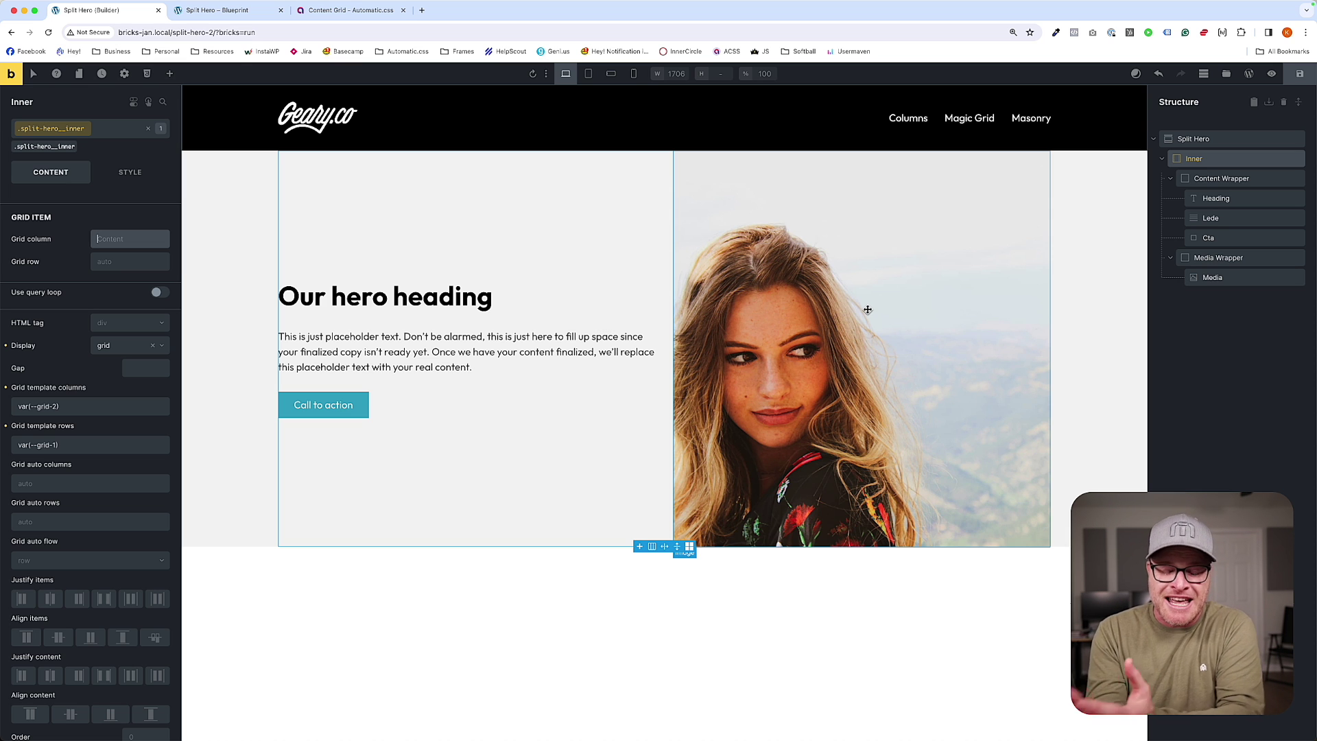
{"action": "type", "text": "content"}
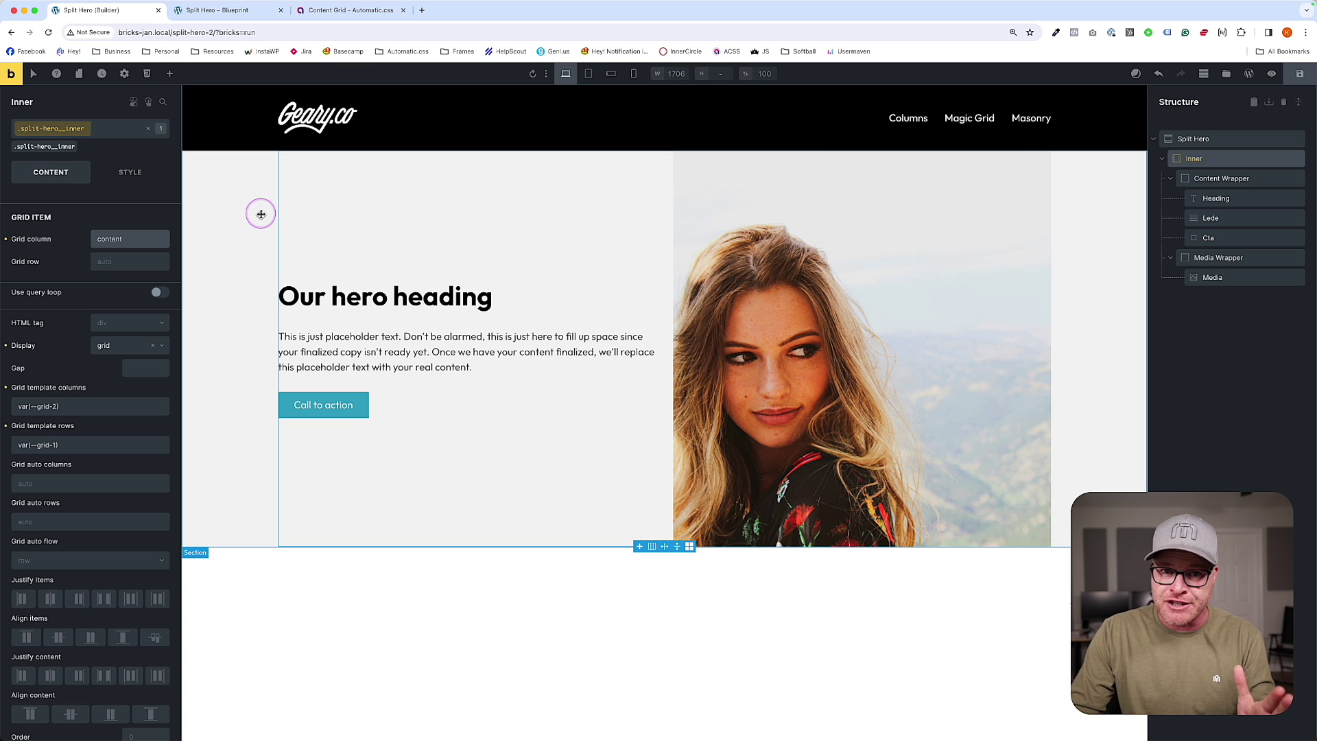
{"action": "left_click", "coordinate": [260, 214]}
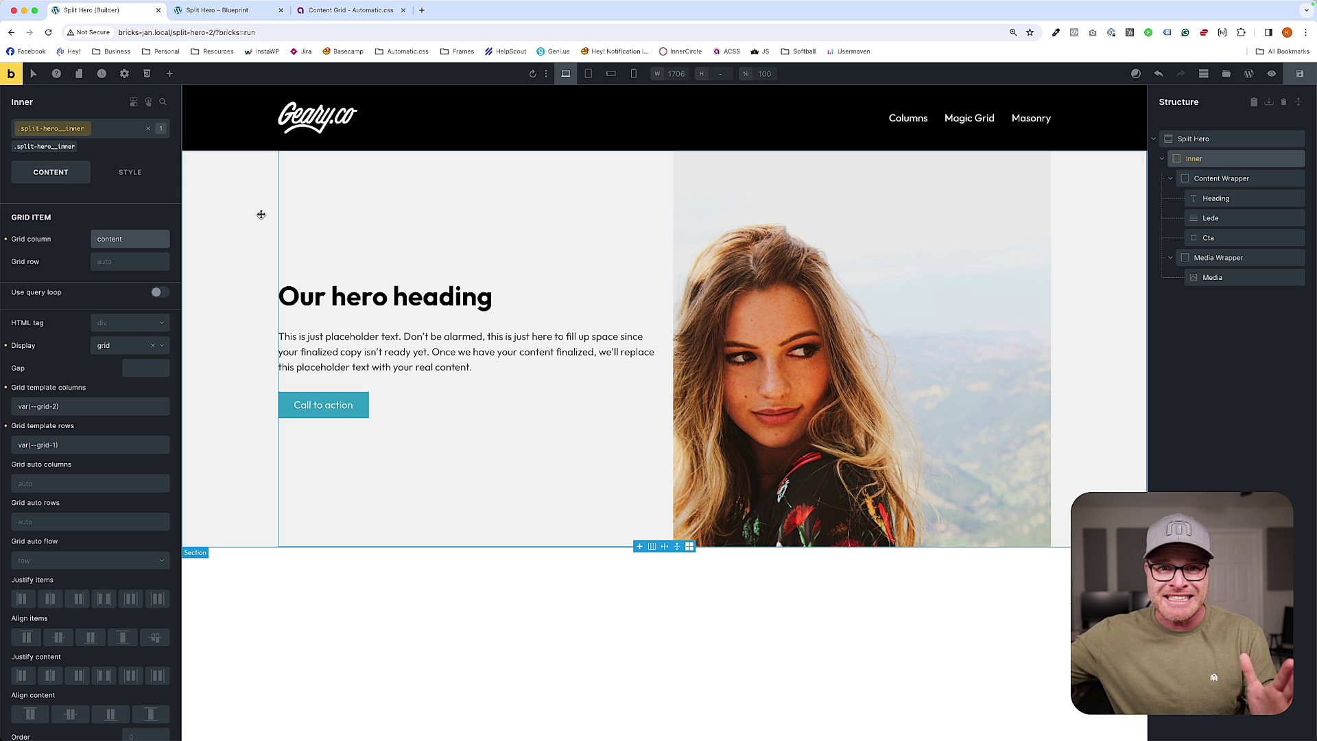
{"action": "type", "text": "-start"}
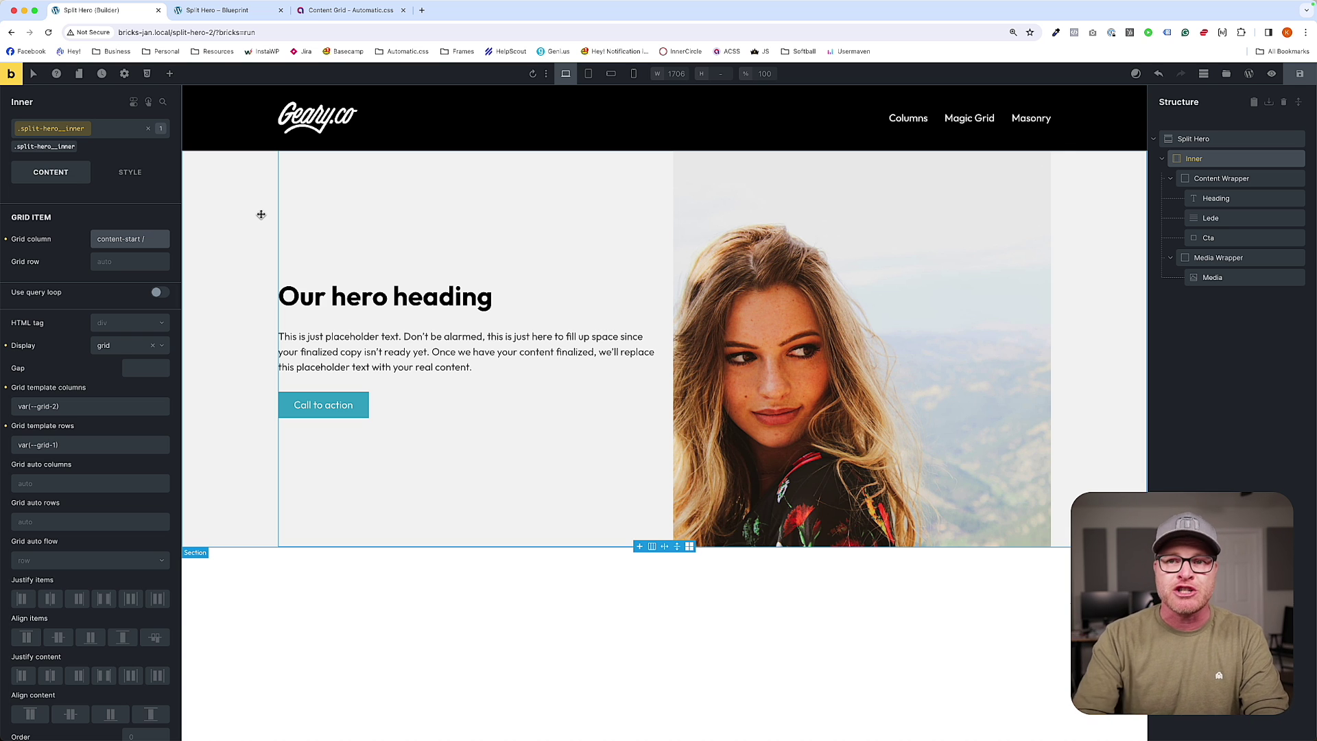
{"action": "type", "text": "/ full"}
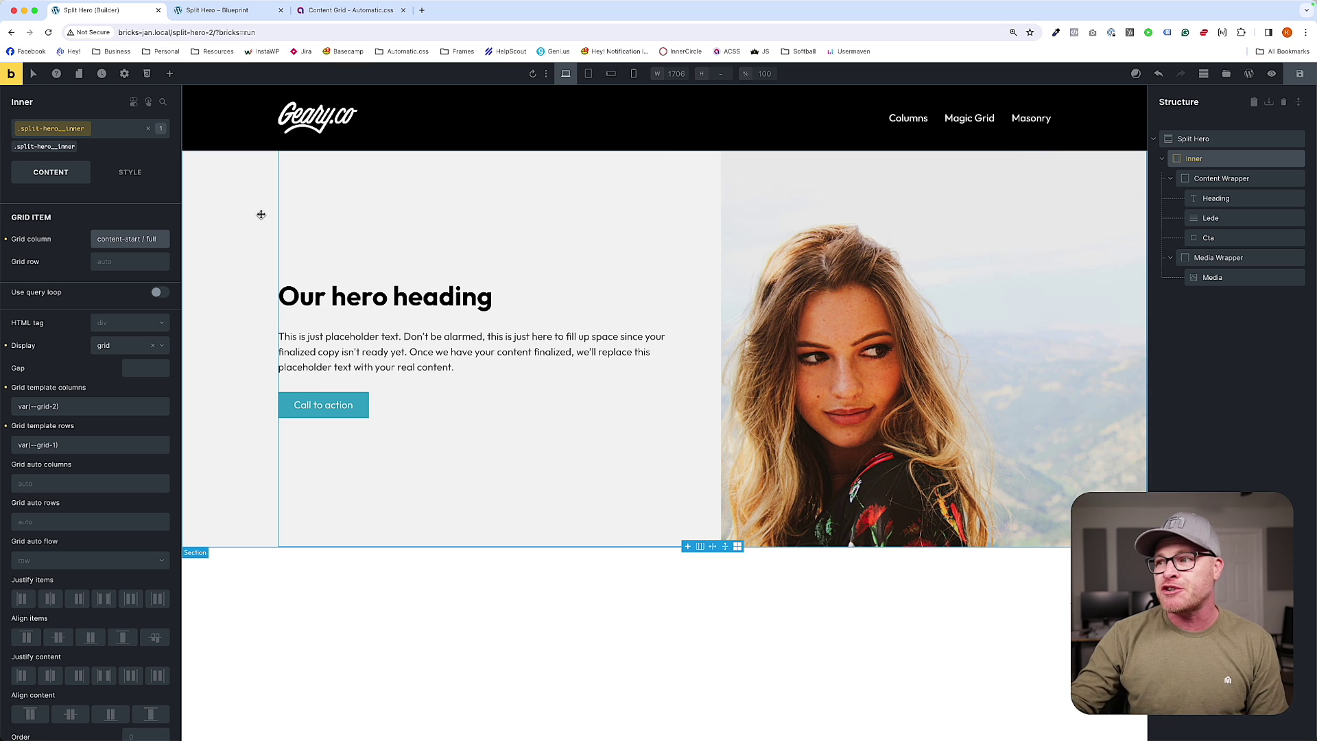
Reload the front-end preview to check the right-bleeding image, then return to the builder
{"action": "left_click", "coordinate": [233, 11]}
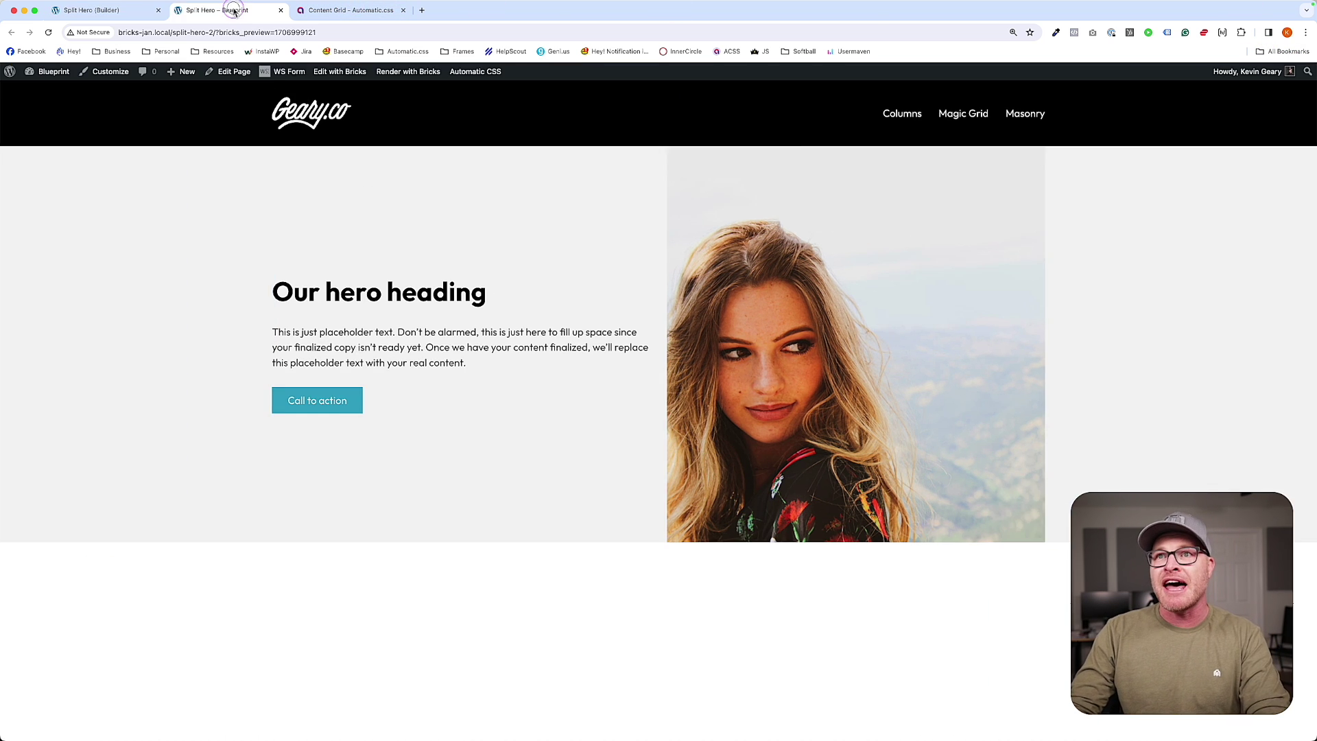
{"action": "key", "text": "super+r"}
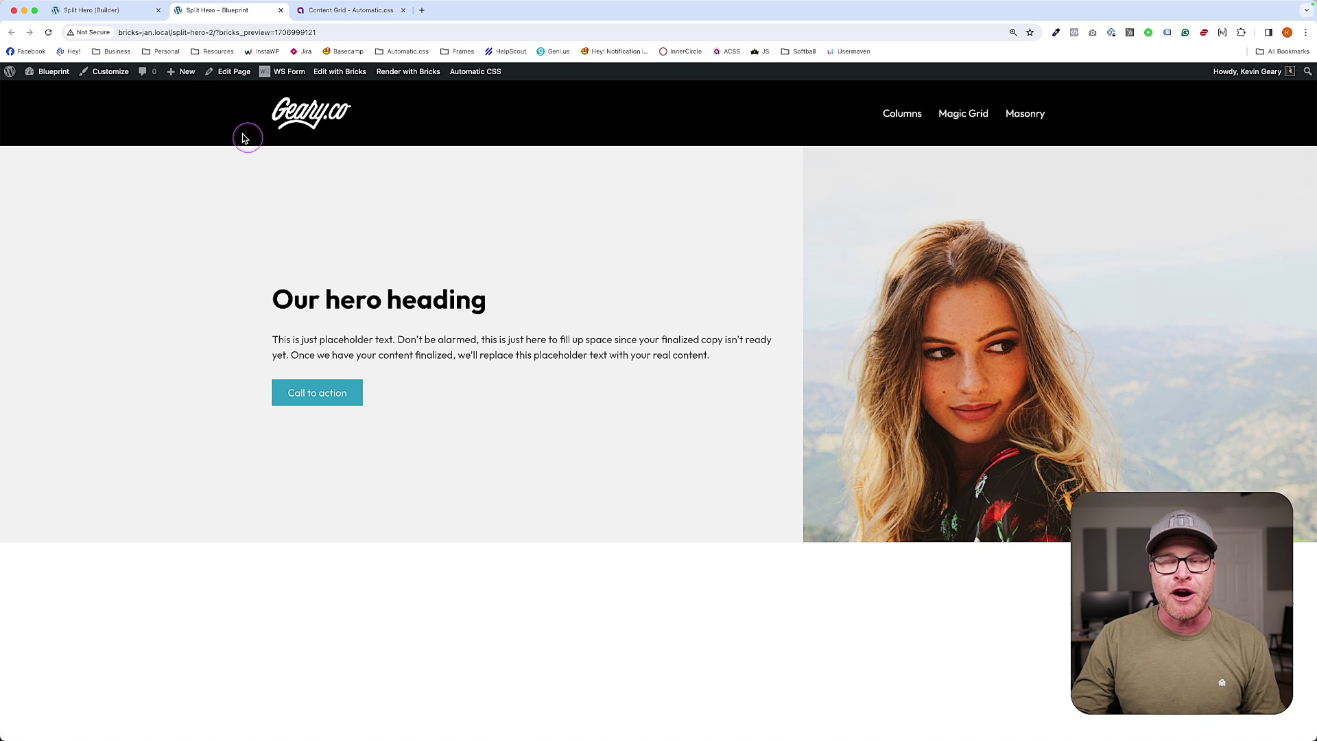
{"action": "left_click", "coordinate": [117, 10]}
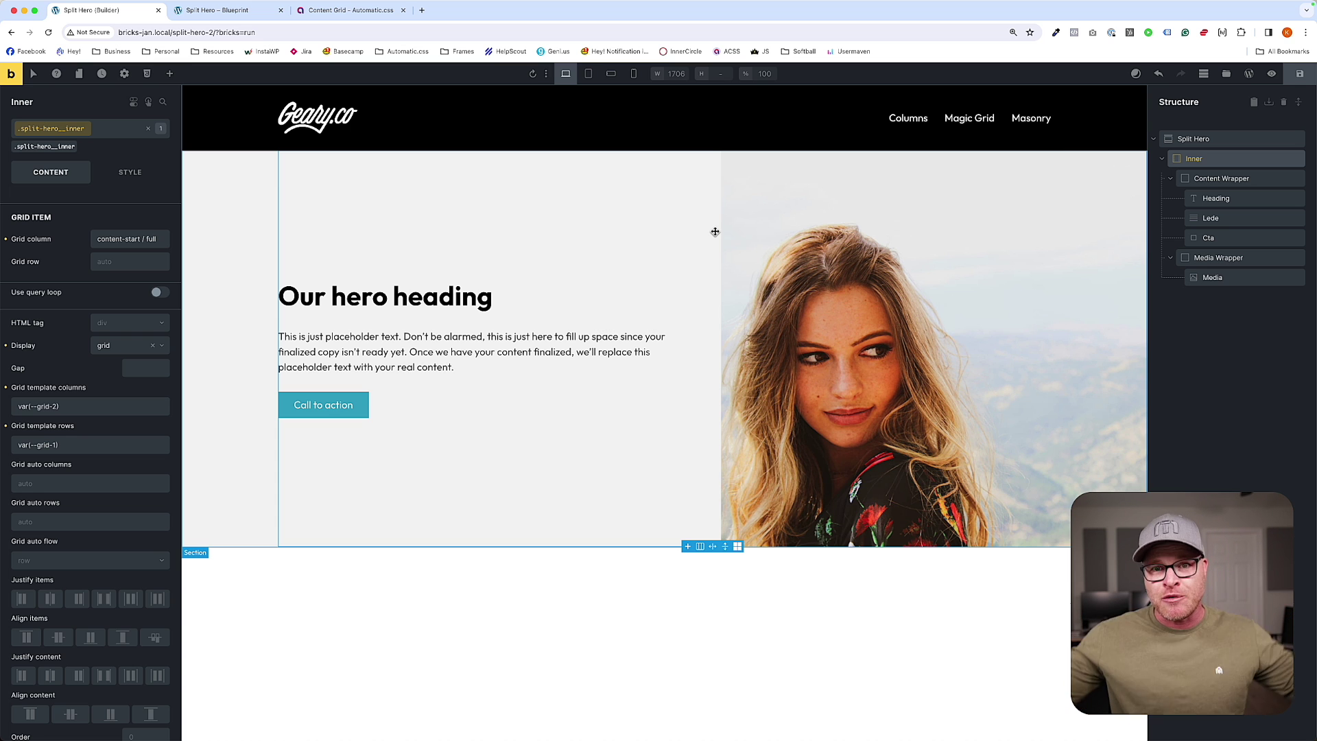
Bring up the Automatic.css grid presets for Inner's template columns and compare 2-1 and 1-3 ratios
{"action": "left_click", "coordinate": [233, 398]}
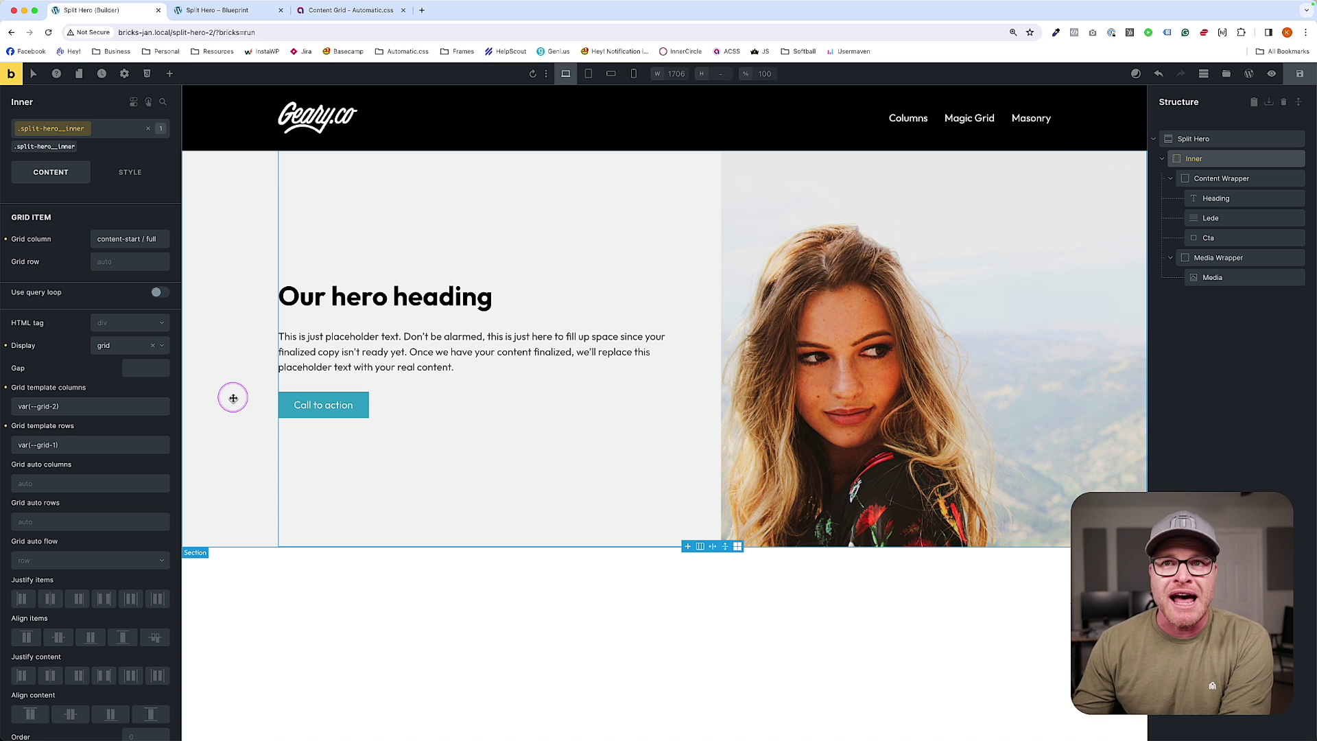
{"action": "right_click", "coordinate": [88, 406]}
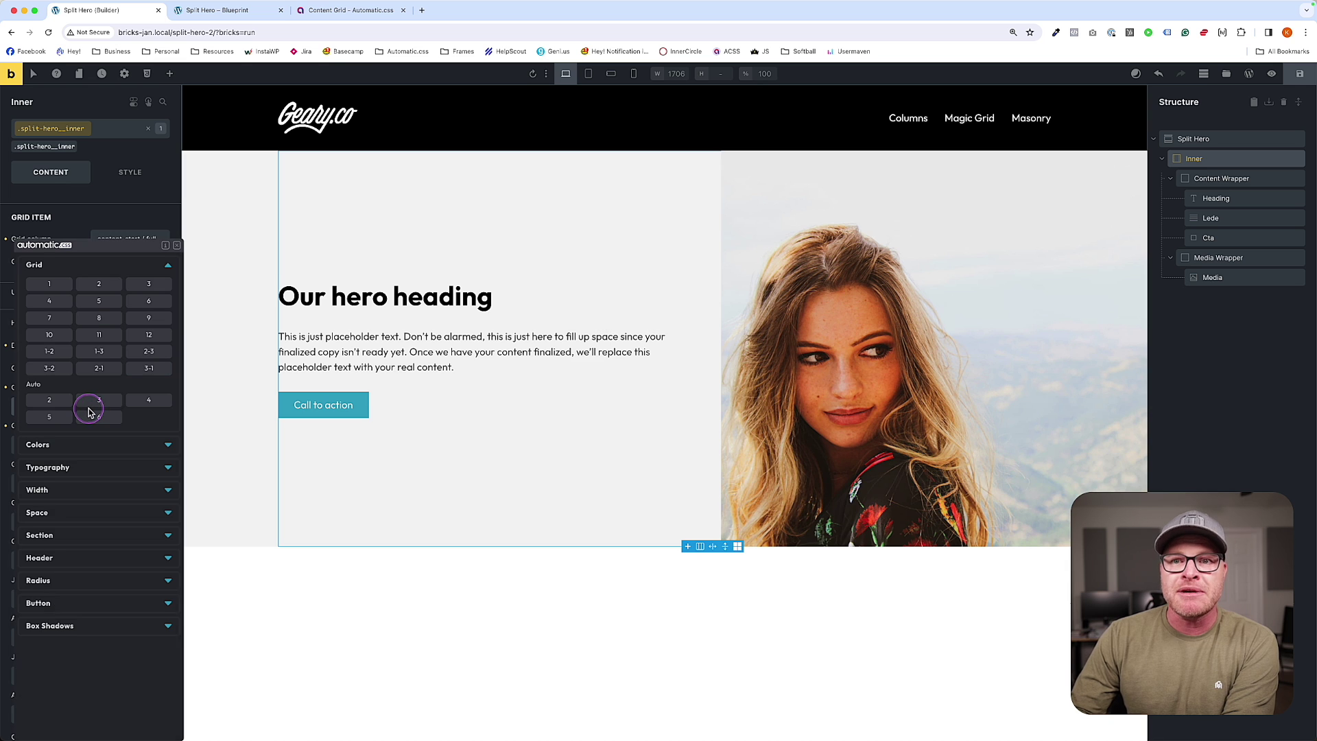
{"action": "left_click", "coordinate": [98, 369]}
{"action": "left_click", "coordinate": [90, 355]}
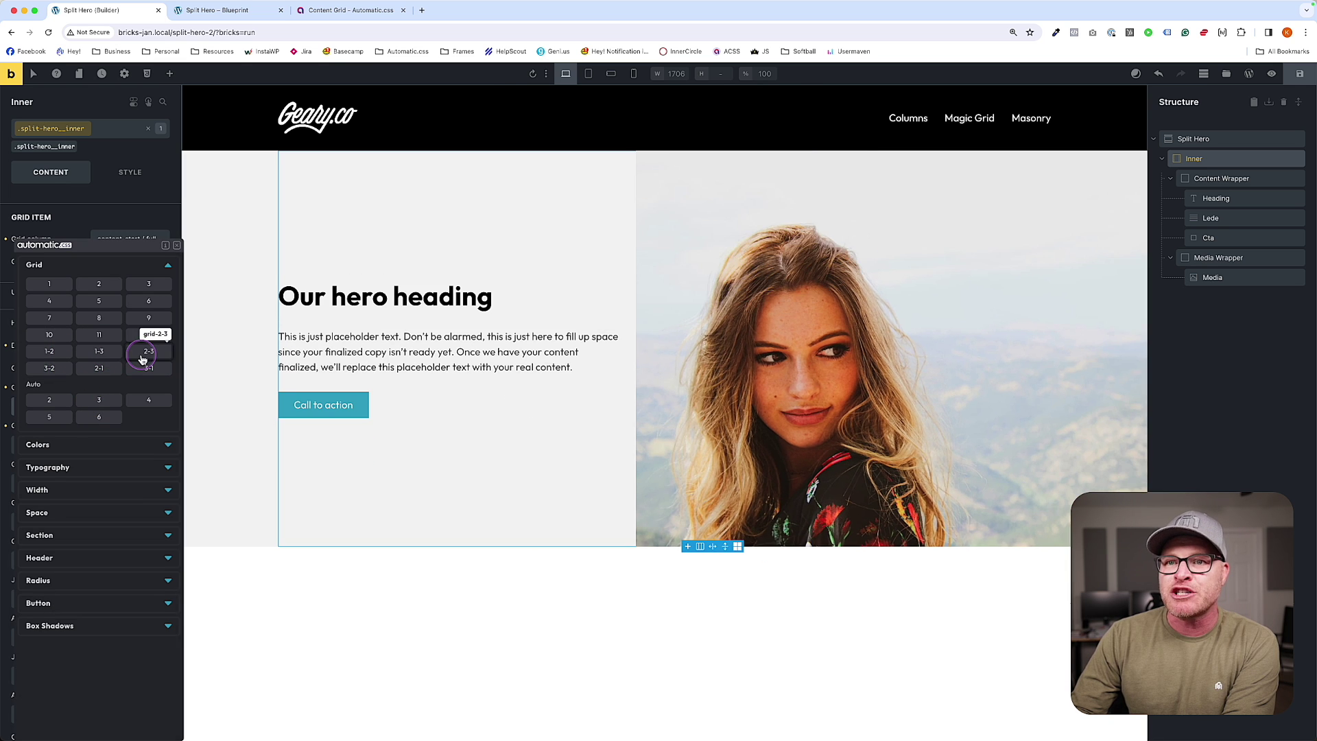
{"action": "left_click", "coordinate": [100, 351]}
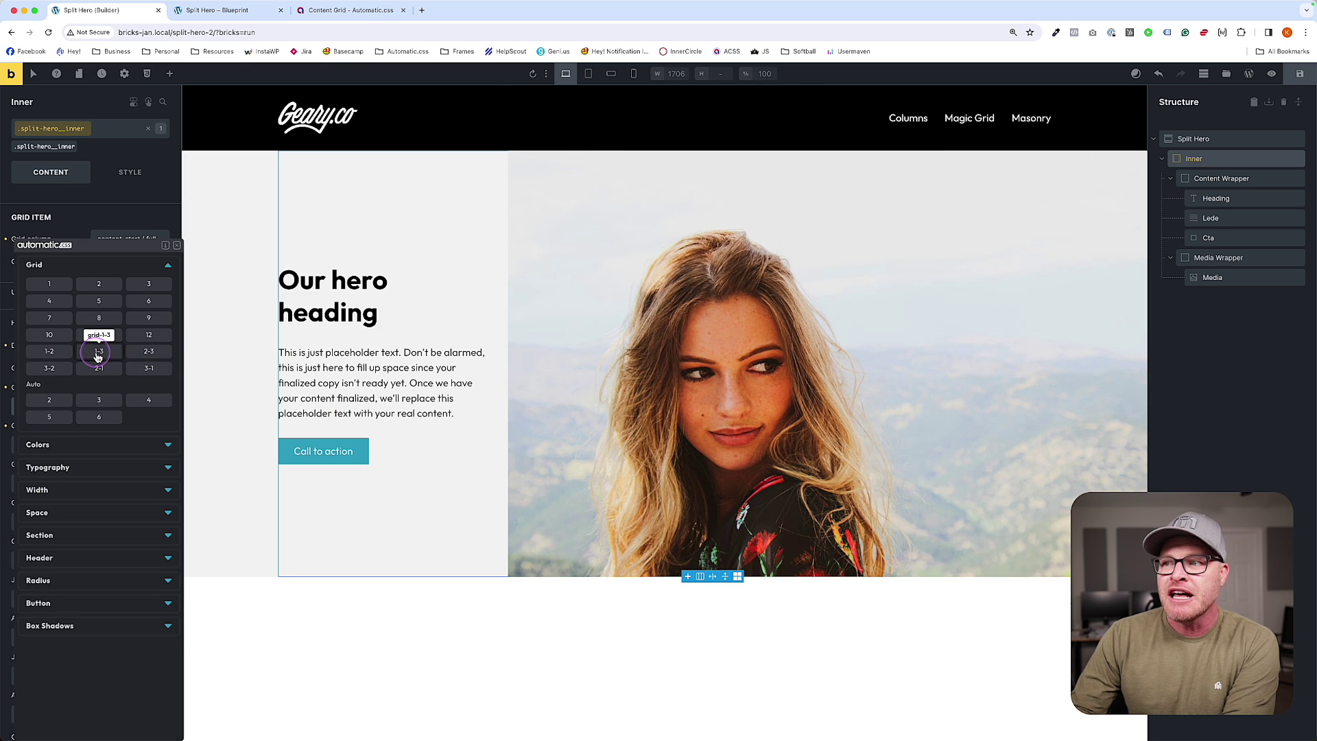
{"action": "left_click", "coordinate": [148, 351]}
{"action": "left_click", "coordinate": [99, 352]}
{"action": "left_click", "coordinate": [49, 351]}
{"action": "left_click", "coordinate": [100, 352]}
{"action": "left_click", "coordinate": [149, 335]}
{"action": "left_click", "coordinate": [99, 352]}
{"action": "left_click", "coordinate": [149, 351]}
{"action": "left_click", "coordinate": [100, 351]}
Try the 2-1, 1-2 and 2-3 ratios, then settle on grid-1-3
{"action": "left_click", "coordinate": [149, 351]}
{"action": "left_click", "coordinate": [103, 368]}
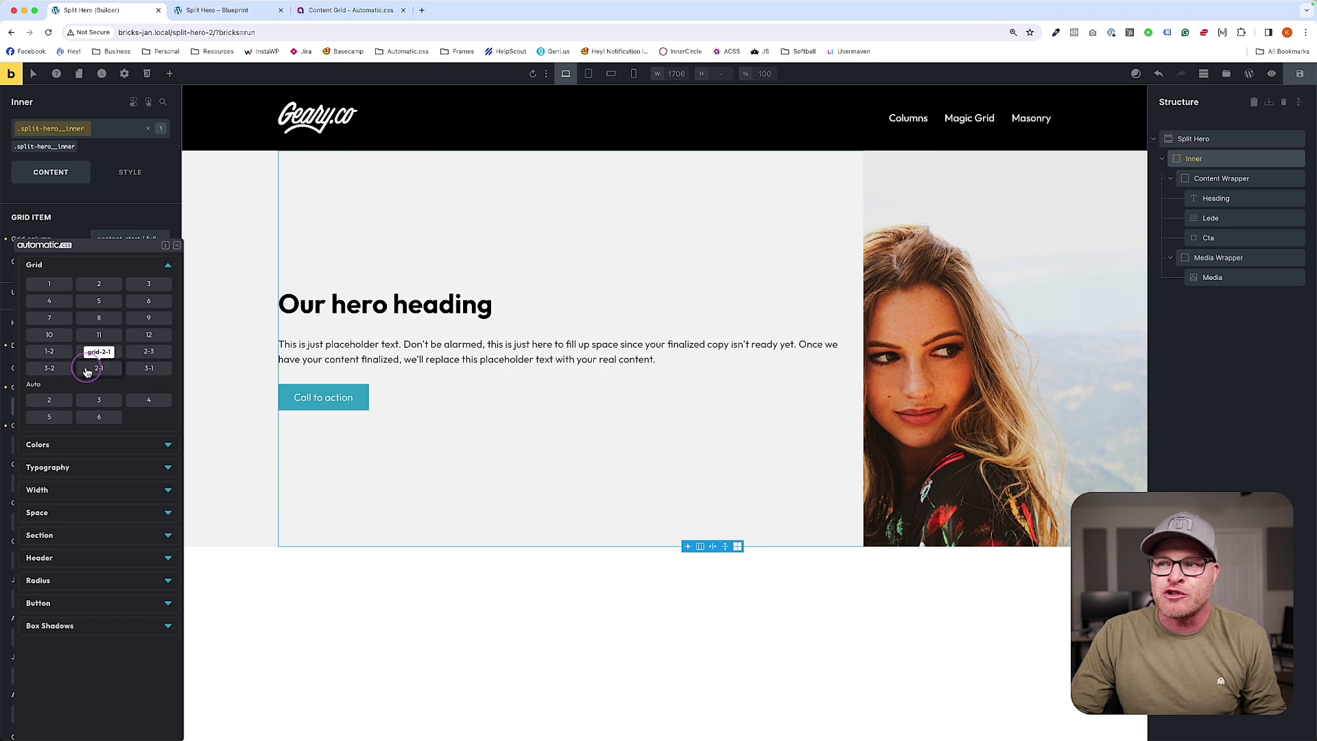
{"action": "left_click", "coordinate": [62, 369]}
{"action": "left_click", "coordinate": [109, 370]}
{"action": "left_click", "coordinate": [100, 352]}
{"action": "left_click", "coordinate": [49, 351]}
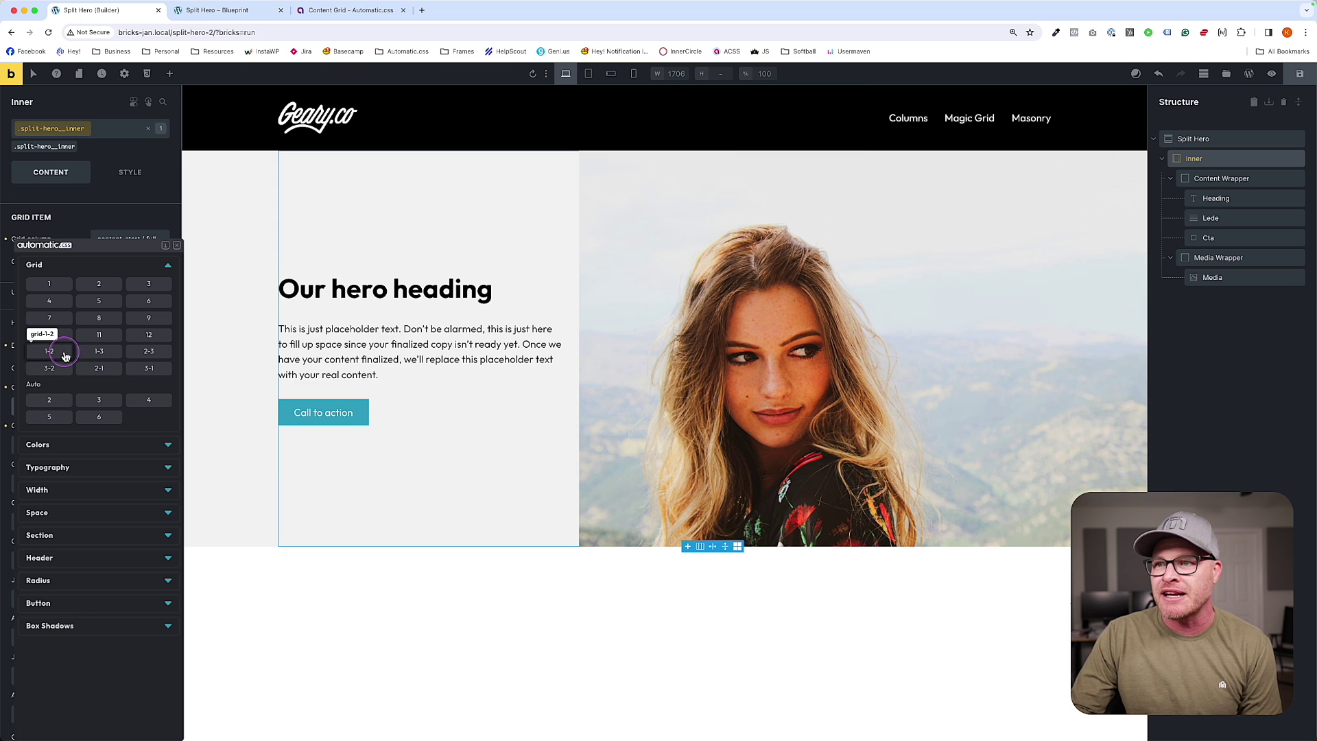
{"action": "left_click", "coordinate": [52, 353]}
{"action": "left_click", "coordinate": [54, 354]}
{"action": "left_click", "coordinate": [149, 352]}
{"action": "left_click", "coordinate": [55, 352]}
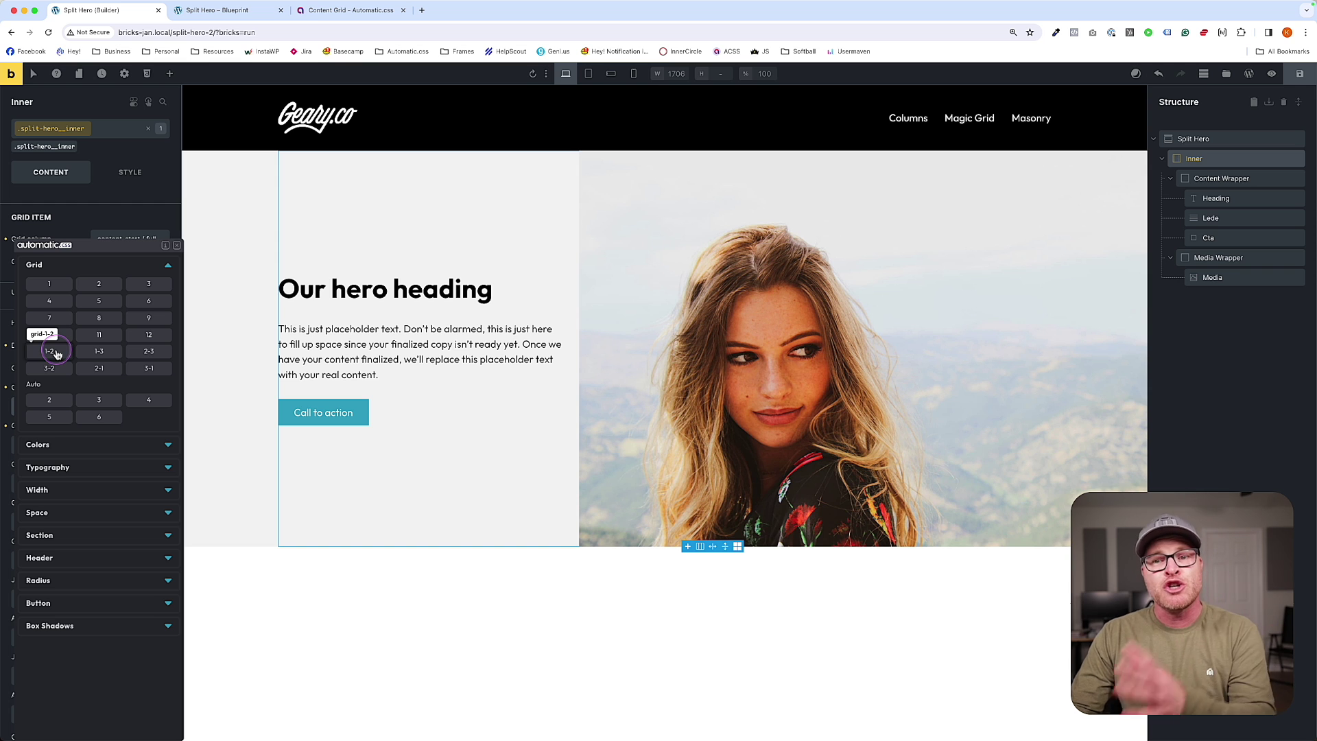
{"action": "left_click", "coordinate": [98, 353]}
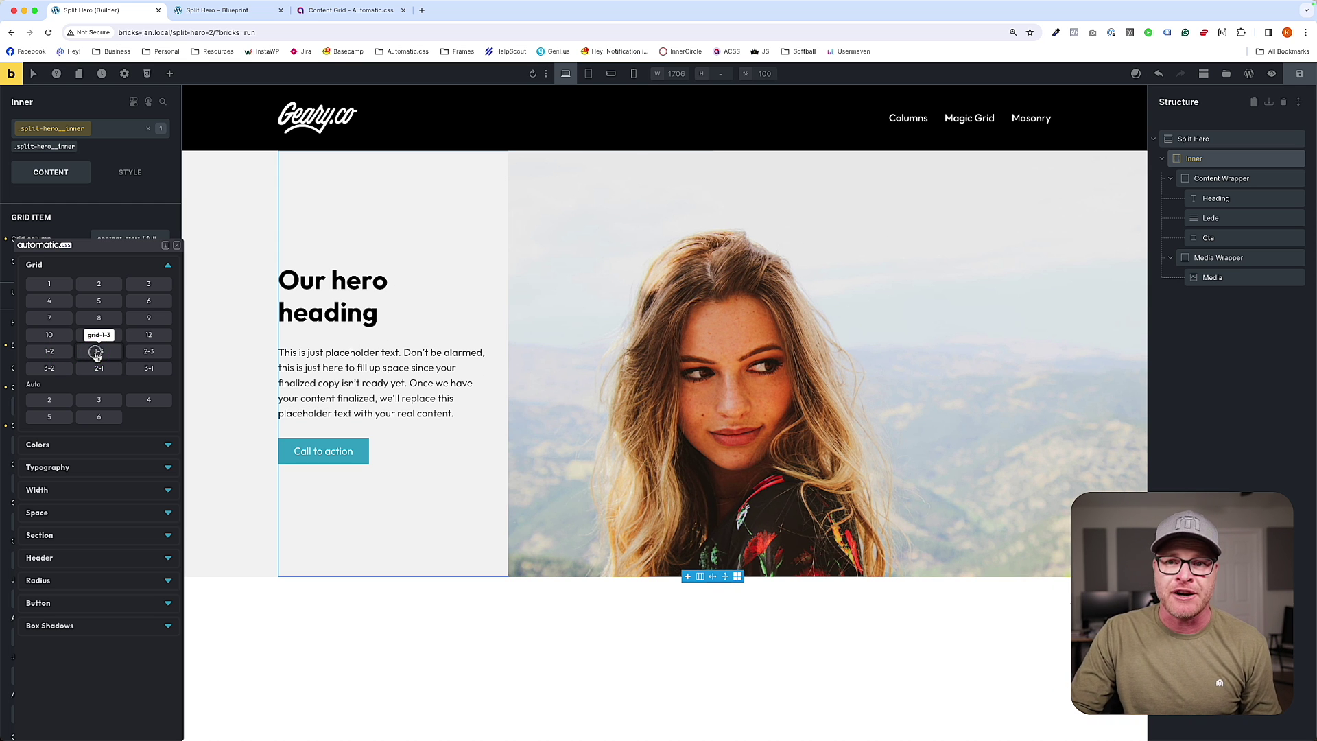
{"action": "key", "text": "Escape"}
{"action": "left_click", "coordinate": [93, 407]}
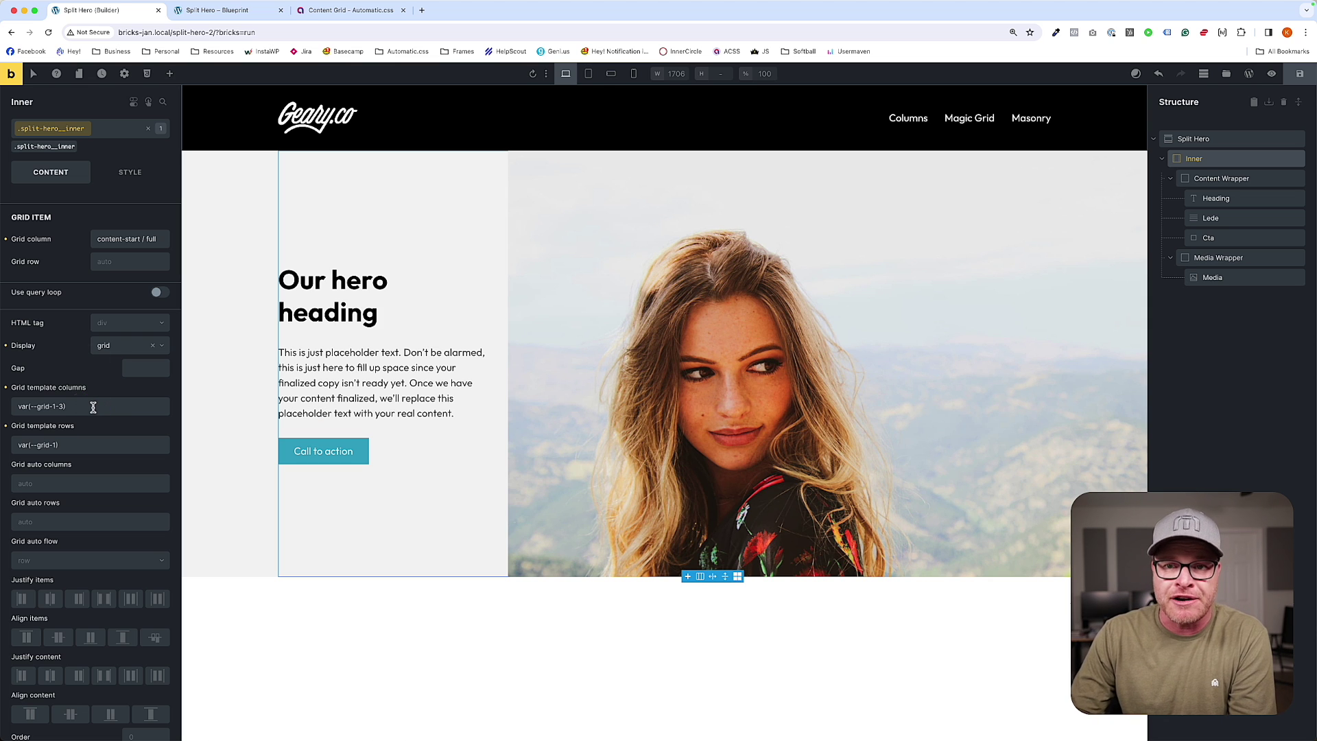
{"action": "left_click", "coordinate": [70, 409]}
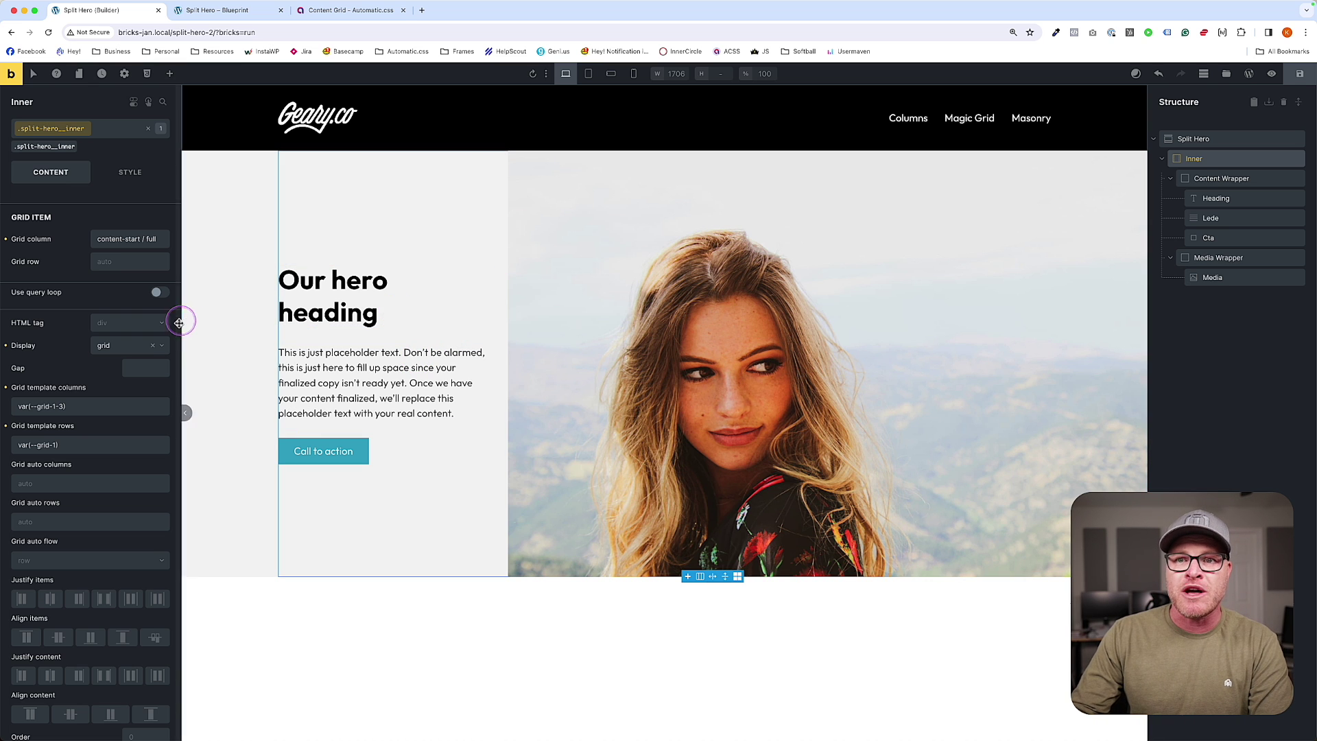
Set the column gap to Space XXL, save, and open the front-end preview
{"action": "left_click", "coordinate": [151, 368]}
{"action": "type", "text": "--"}
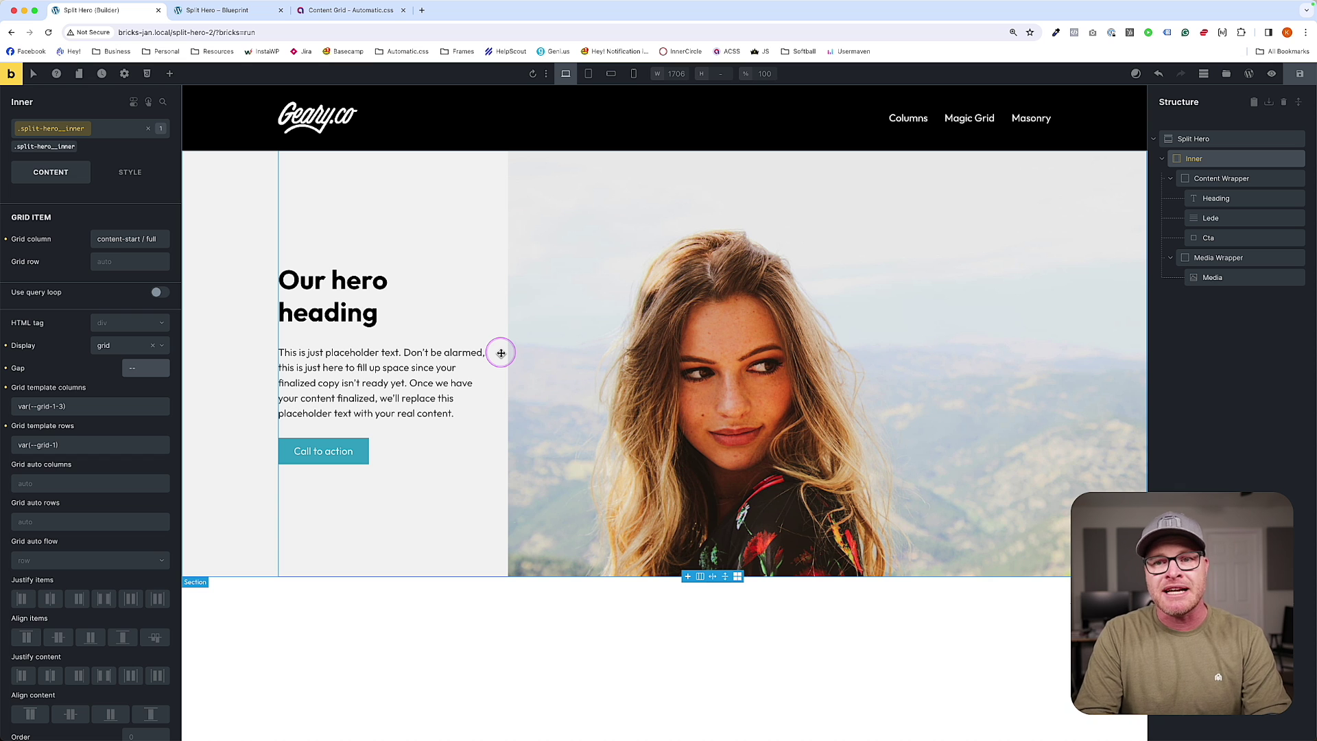
{"action": "left_click", "coordinate": [146, 369]}
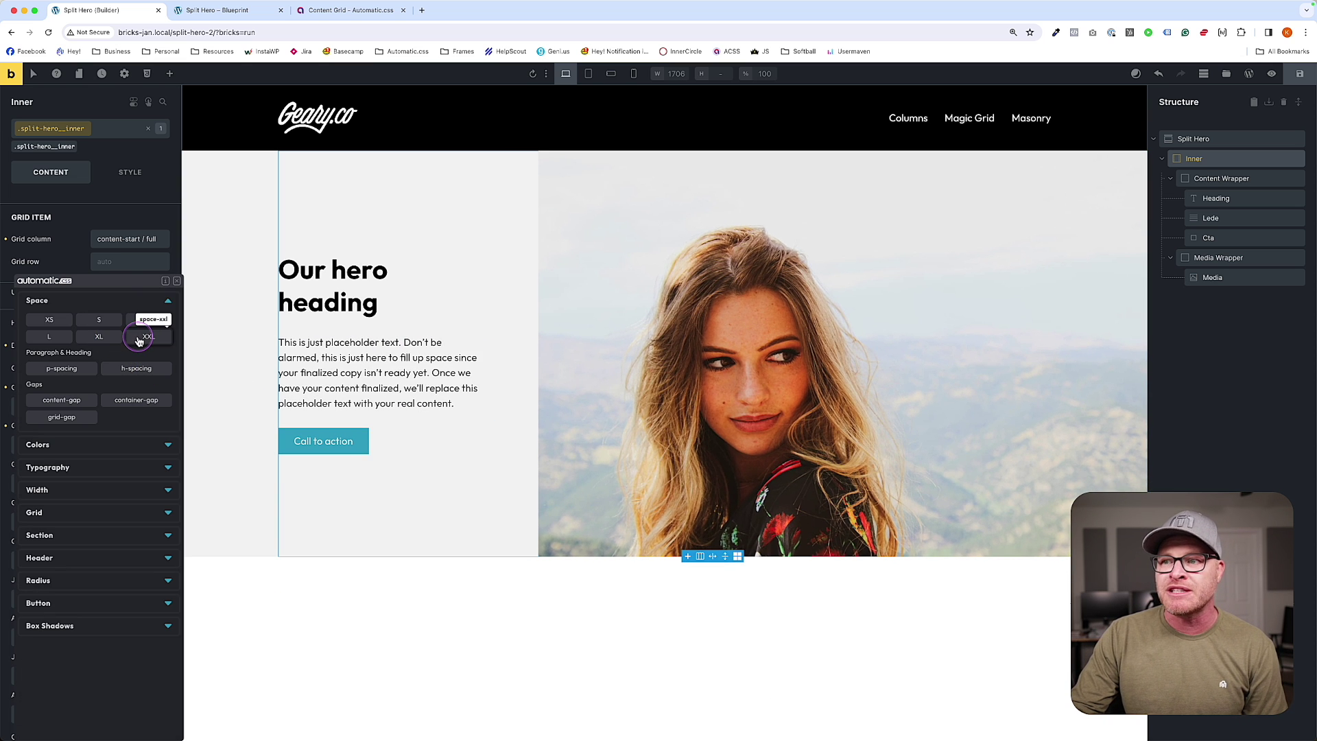
{"action": "left_click", "coordinate": [138, 337]}
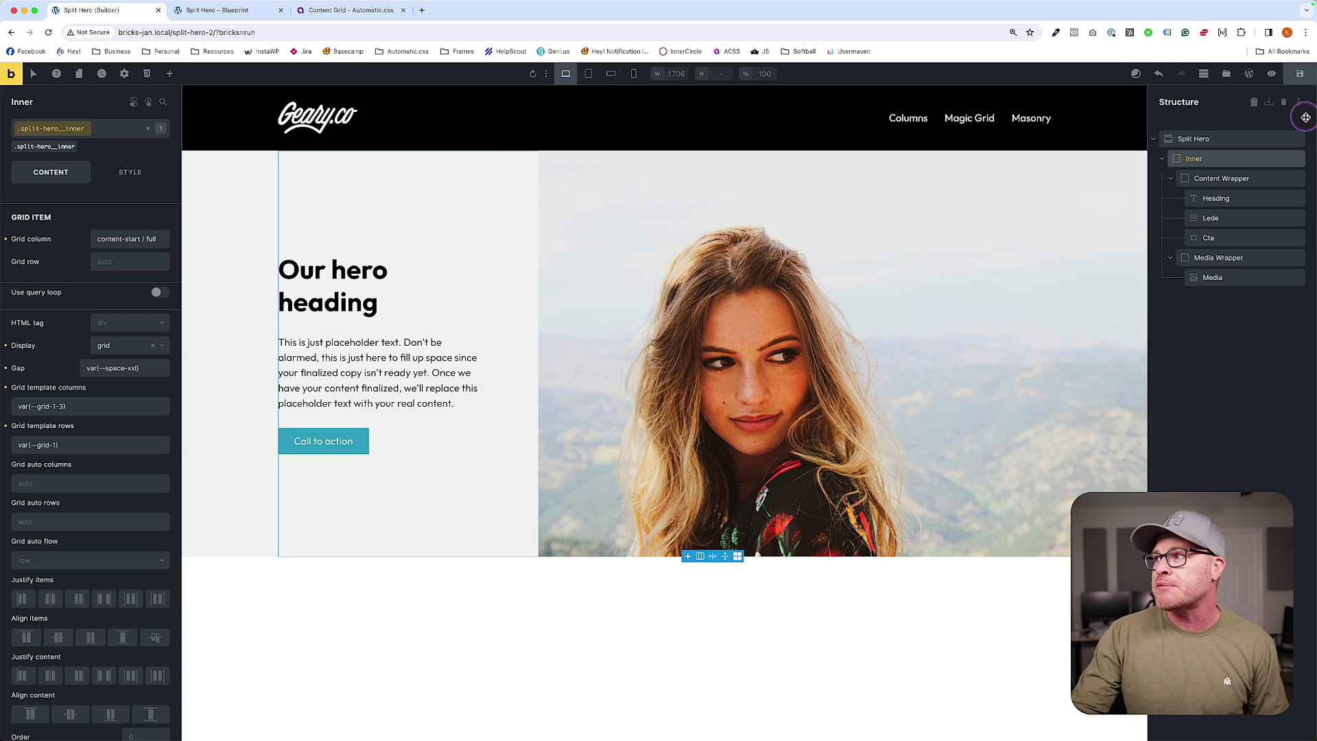
{"action": "left_click", "coordinate": [1300, 73]}
{"action": "left_click", "coordinate": [198, 11]}
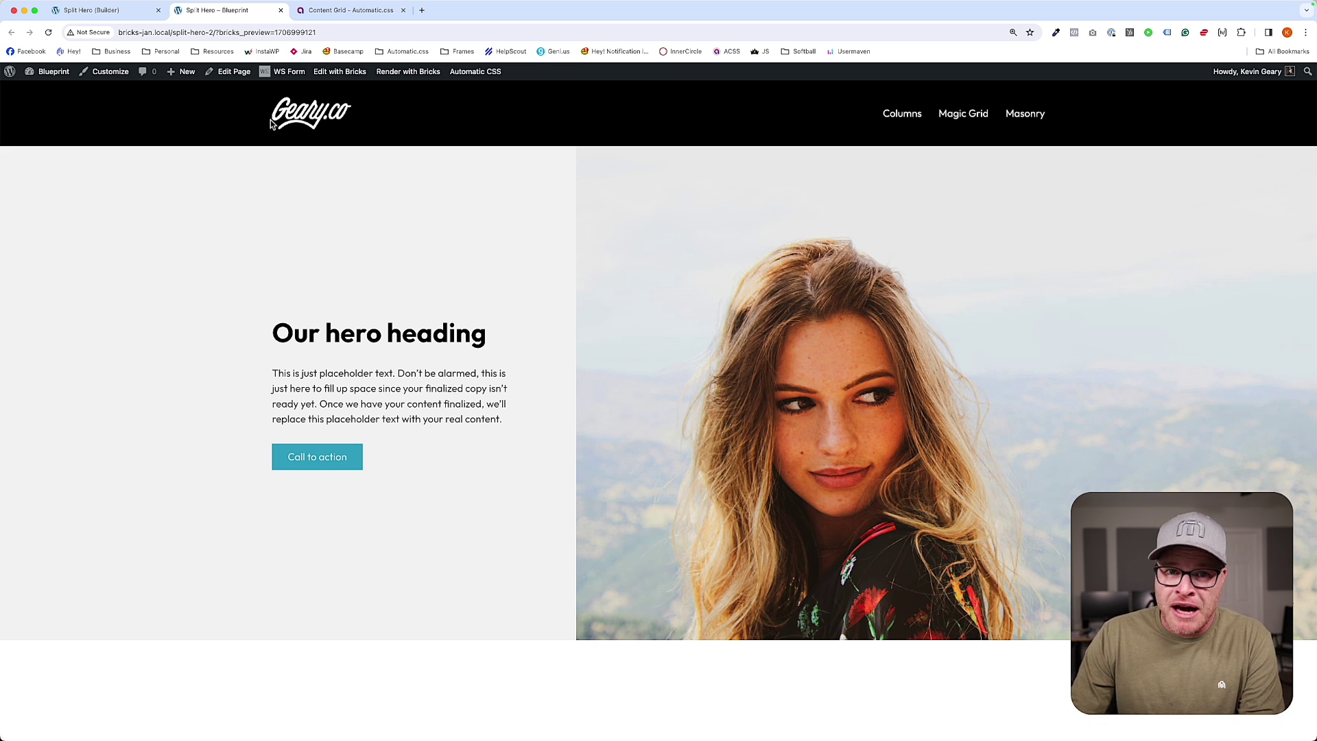
{"action": "left_click", "coordinate": [268, 122]}
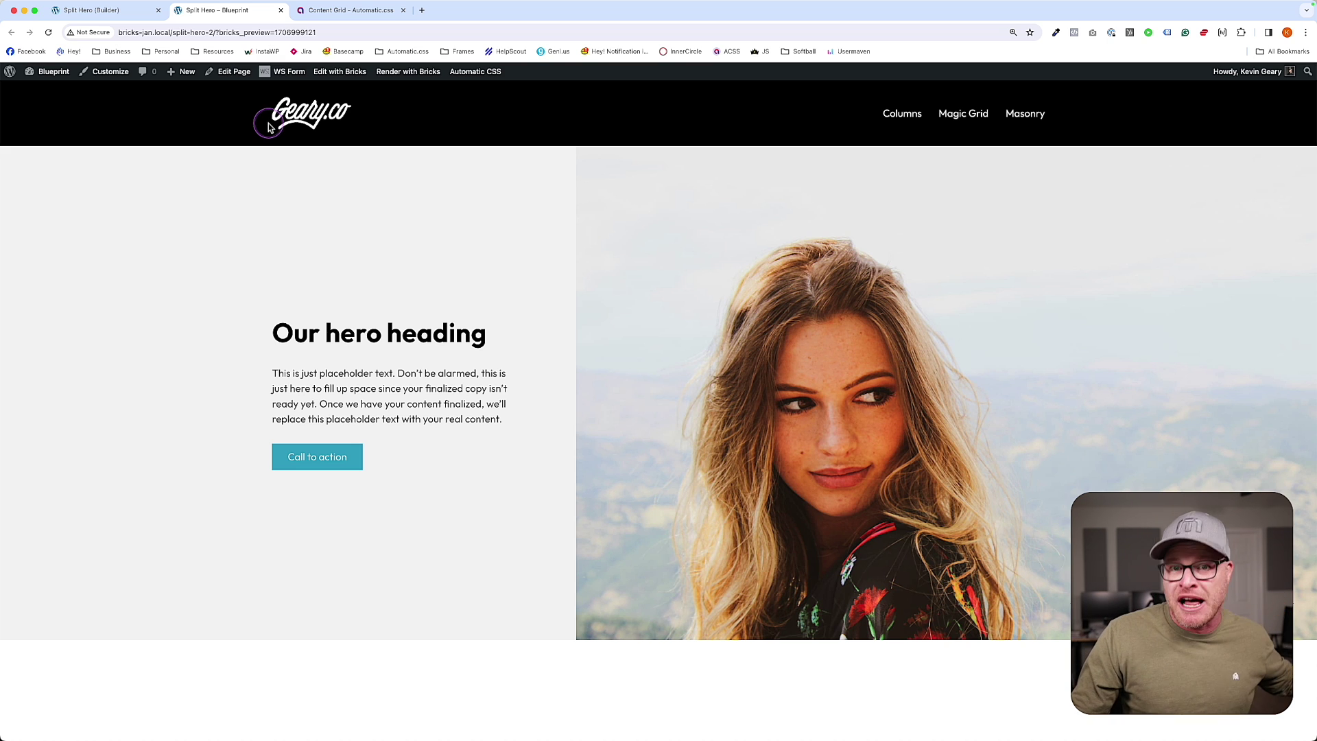
{"action": "left_click", "coordinate": [632, 201]}
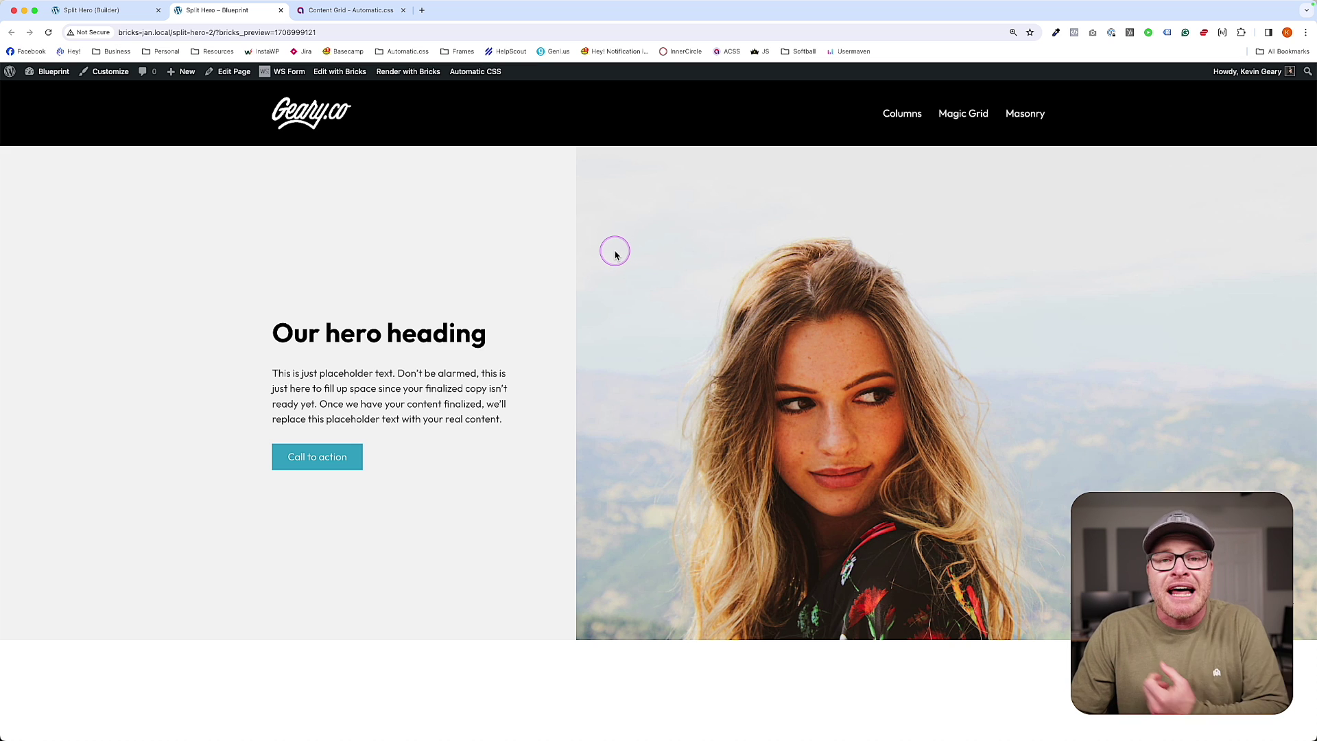
Select Media Wrapper, switch to its class, and set its Order to -1
{"action": "left_click", "coordinate": [124, 11]}
{"action": "left_click", "coordinate": [1235, 277]}
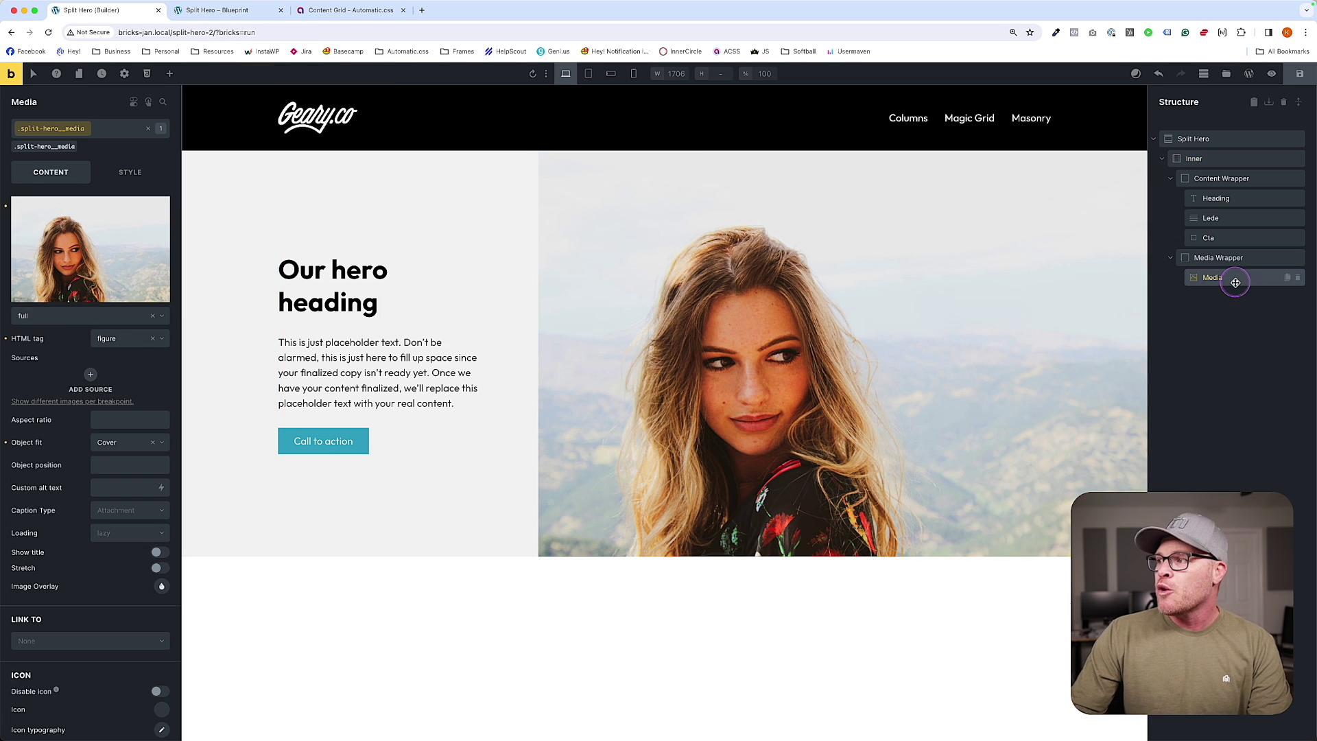
{"action": "left_click", "coordinate": [1207, 259]}
{"action": "left_click", "coordinate": [75, 146]}
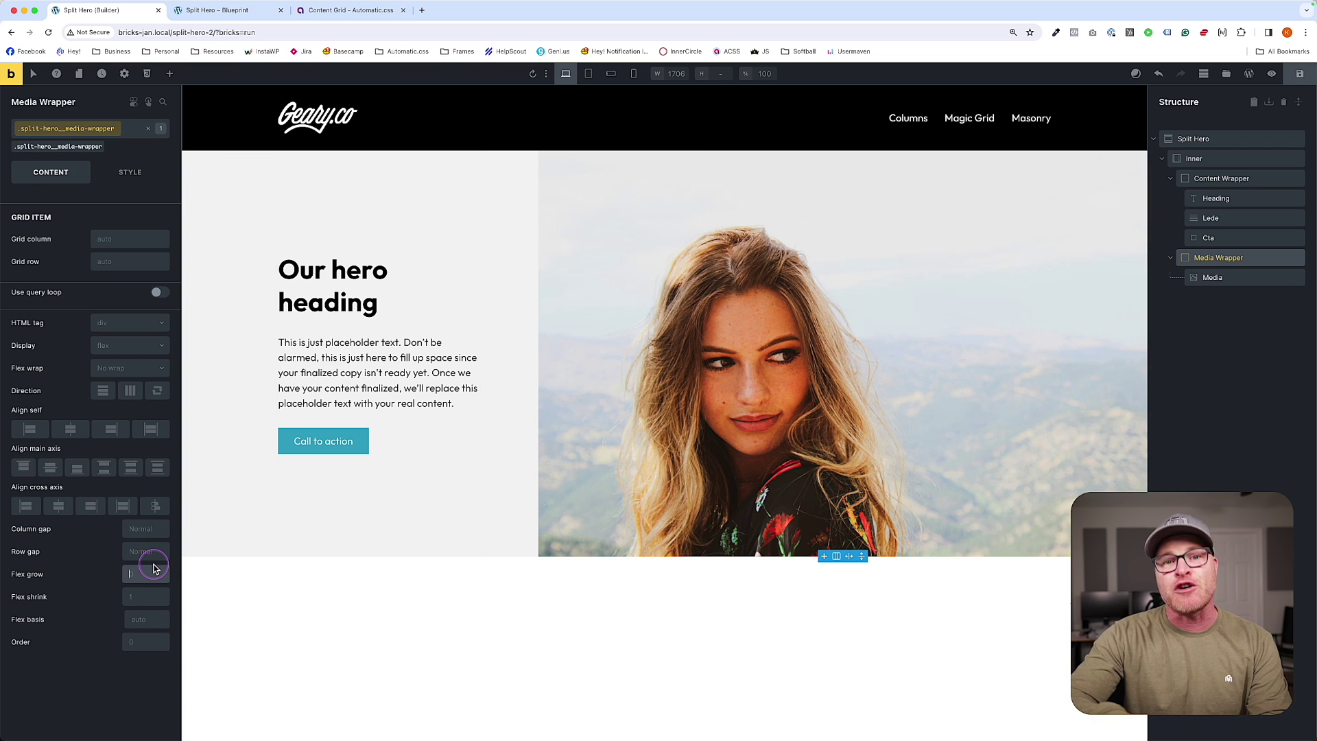
{"action": "left_click", "coordinate": [129, 644]}
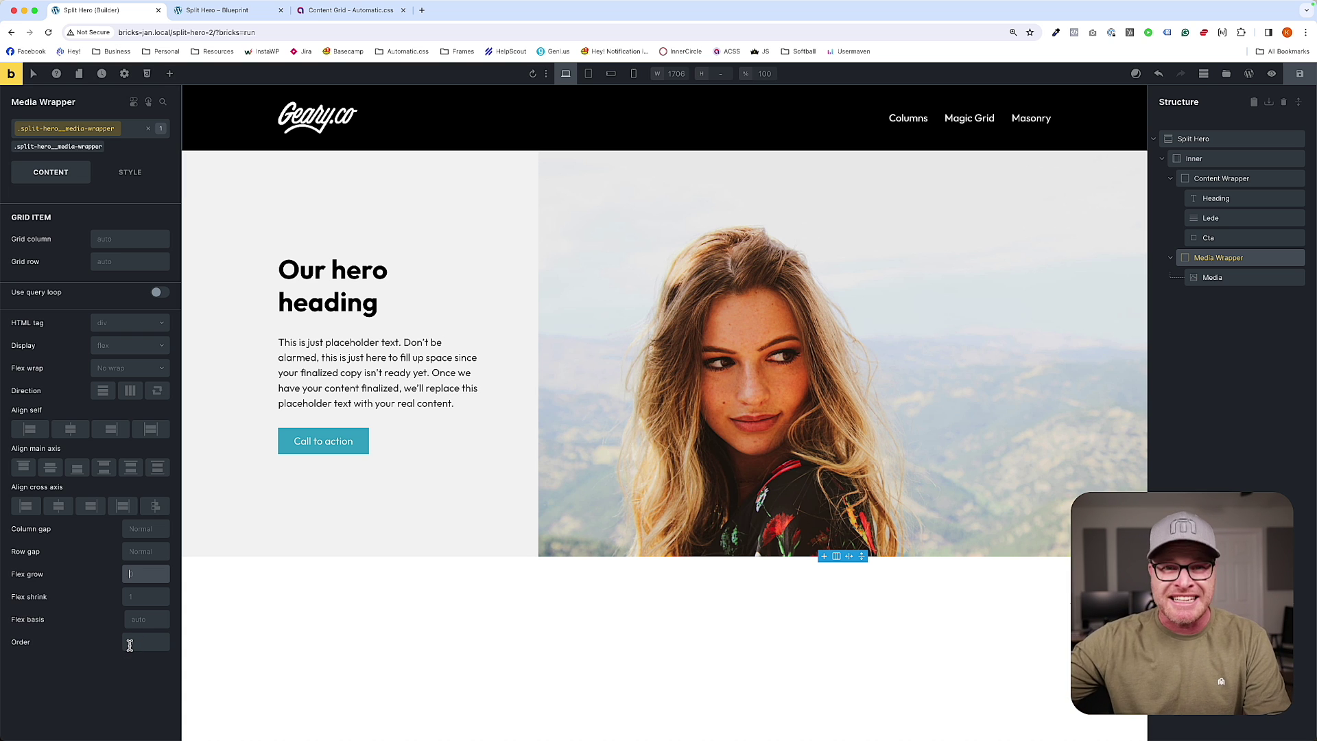
{"action": "left_click", "coordinate": [139, 642]}
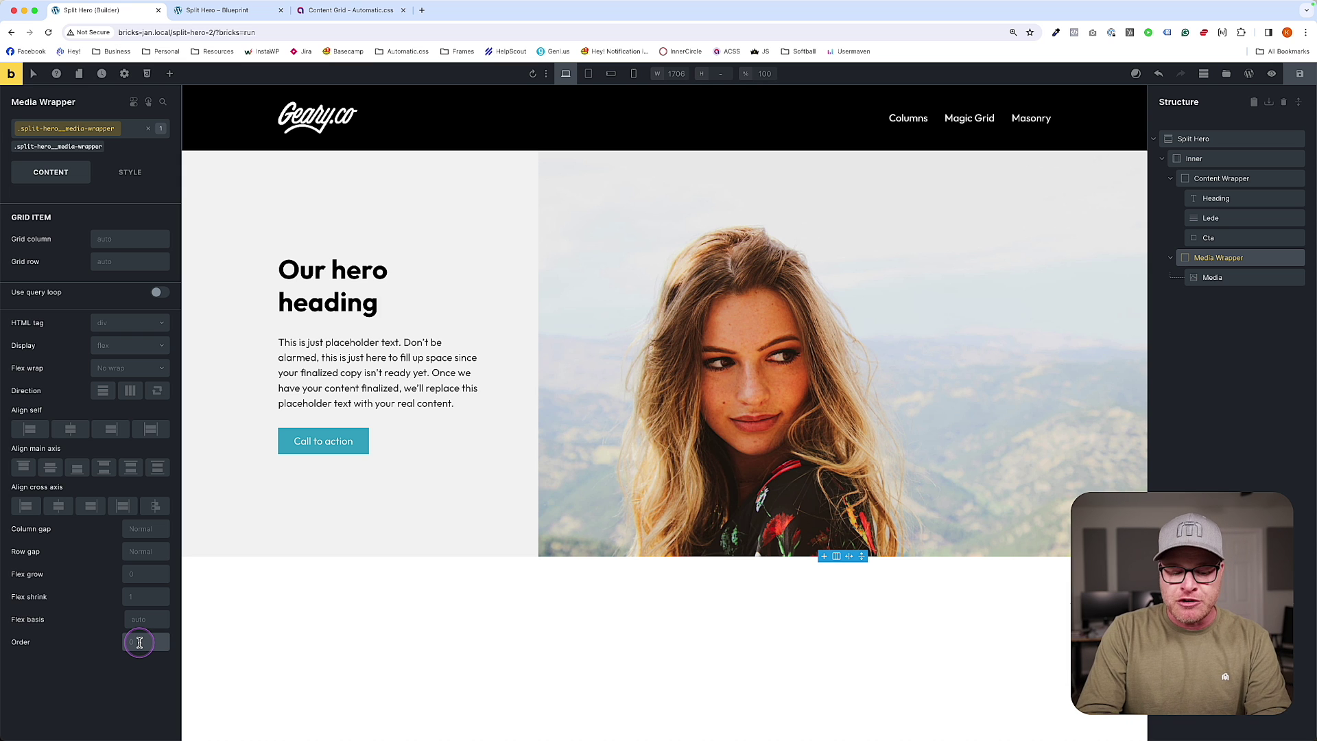
{"action": "type", "text": "-1"}
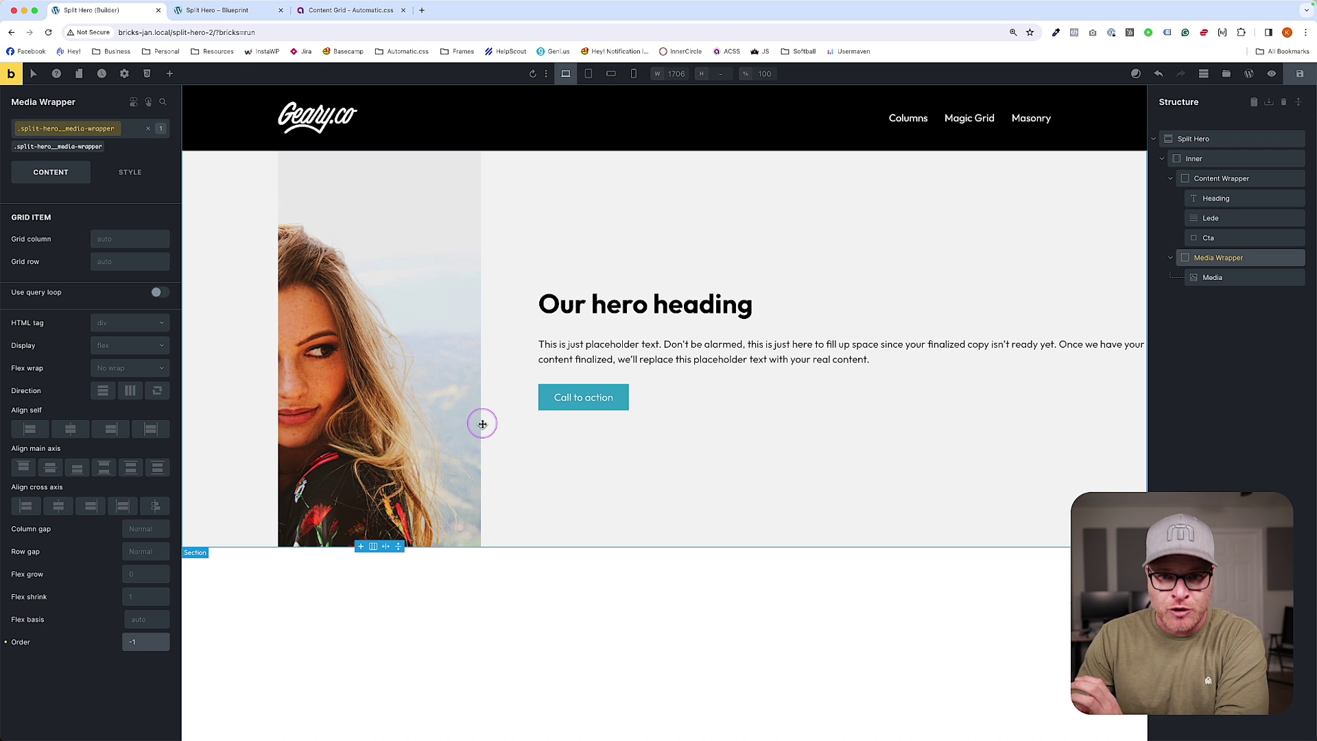
{"action": "left_click", "coordinate": [506, 362]}
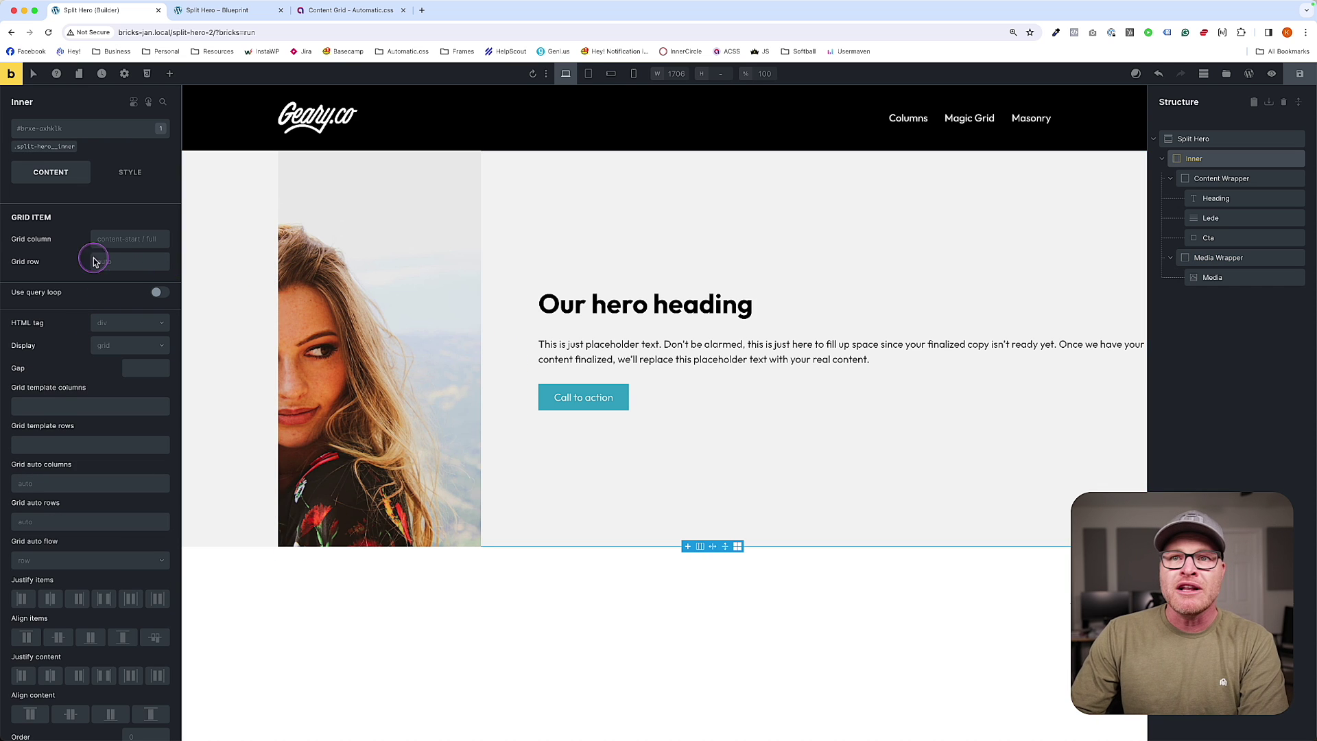
Set the grid template columns on Inner's class to grid-3-1 and save
{"action": "left_click", "coordinate": [44, 146]}
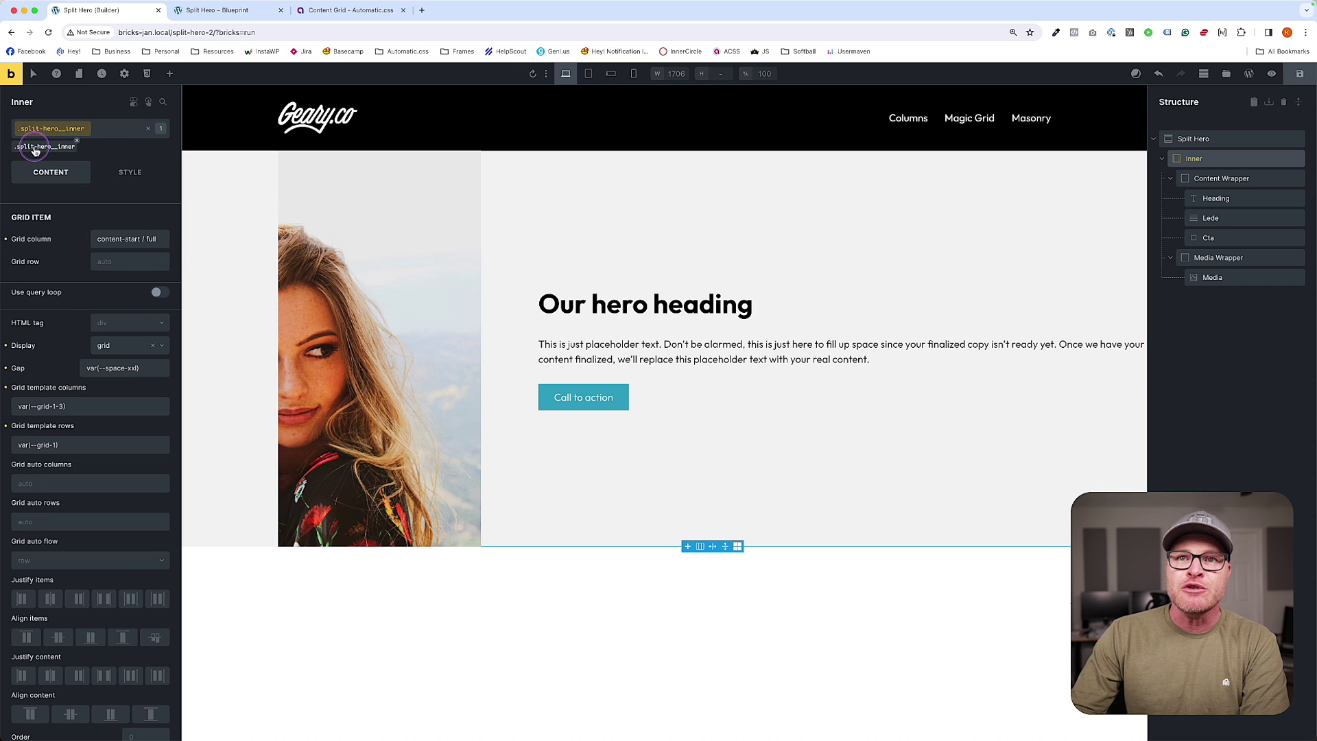
{"action": "right_click", "coordinate": [46, 404]}
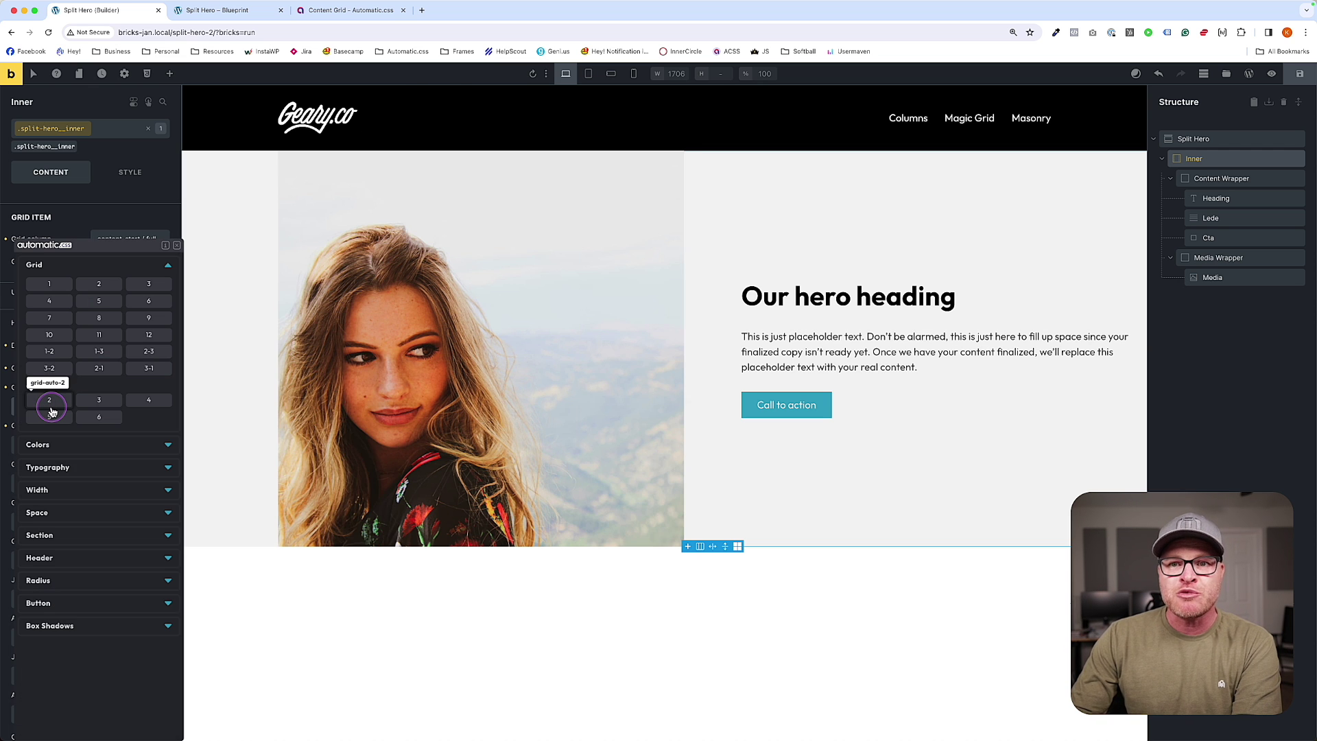
{"action": "left_click", "coordinate": [147, 369]}
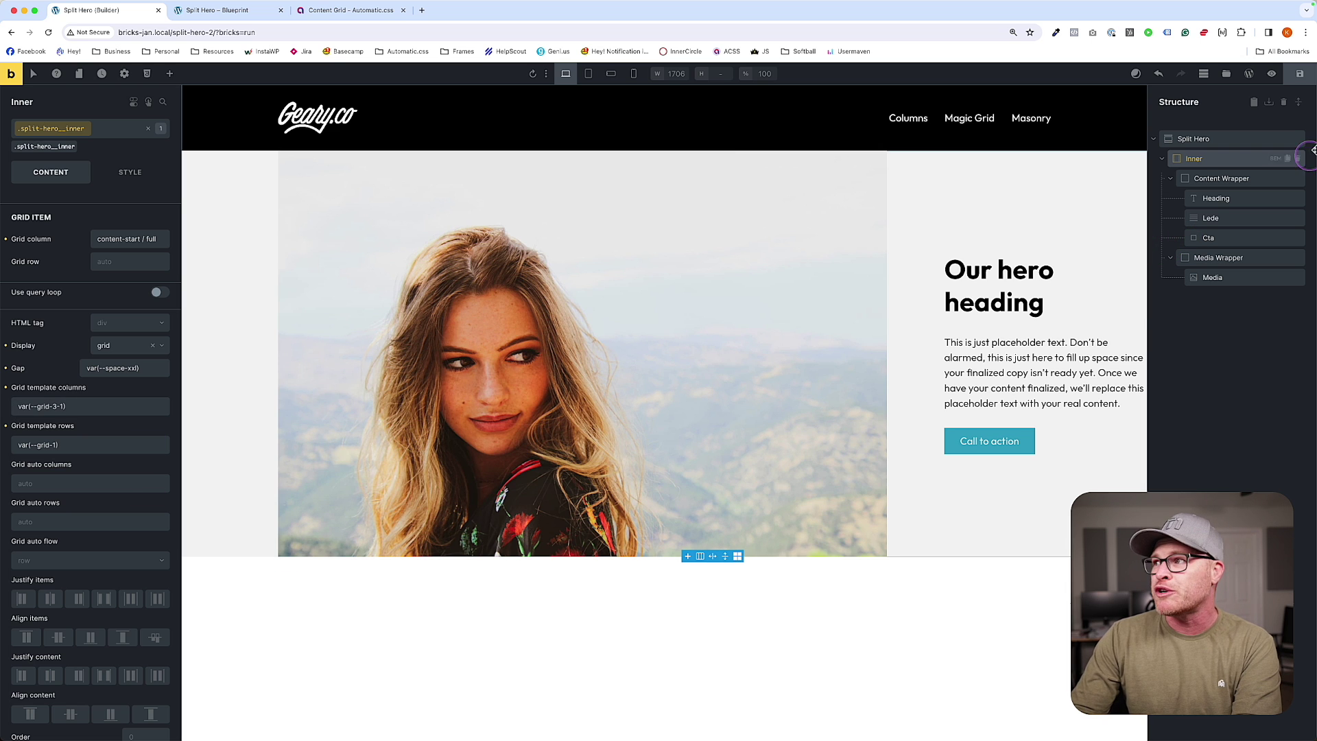
{"action": "left_click", "coordinate": [1299, 74]}
Reload the front-end preview to see the mirrored 3-1 hero
{"action": "left_click", "coordinate": [229, 11]}
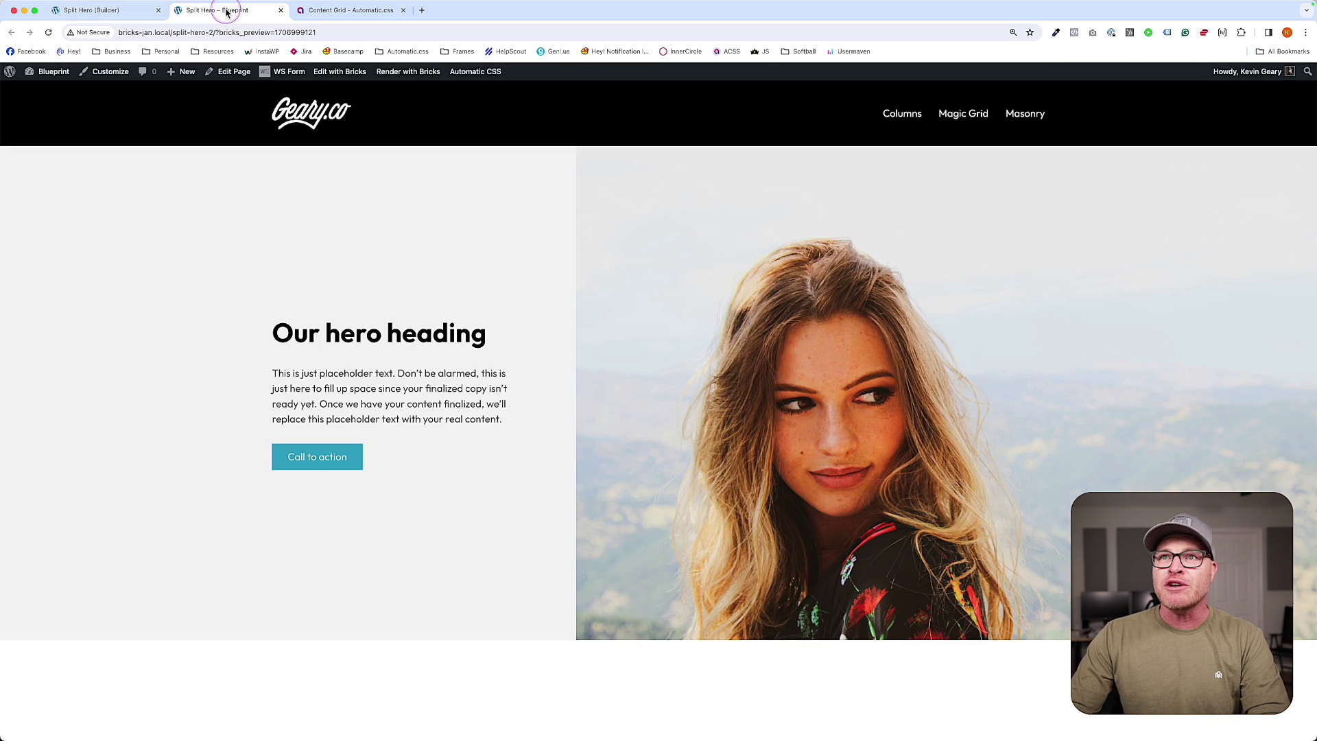
{"action": "key", "text": "super+r"}
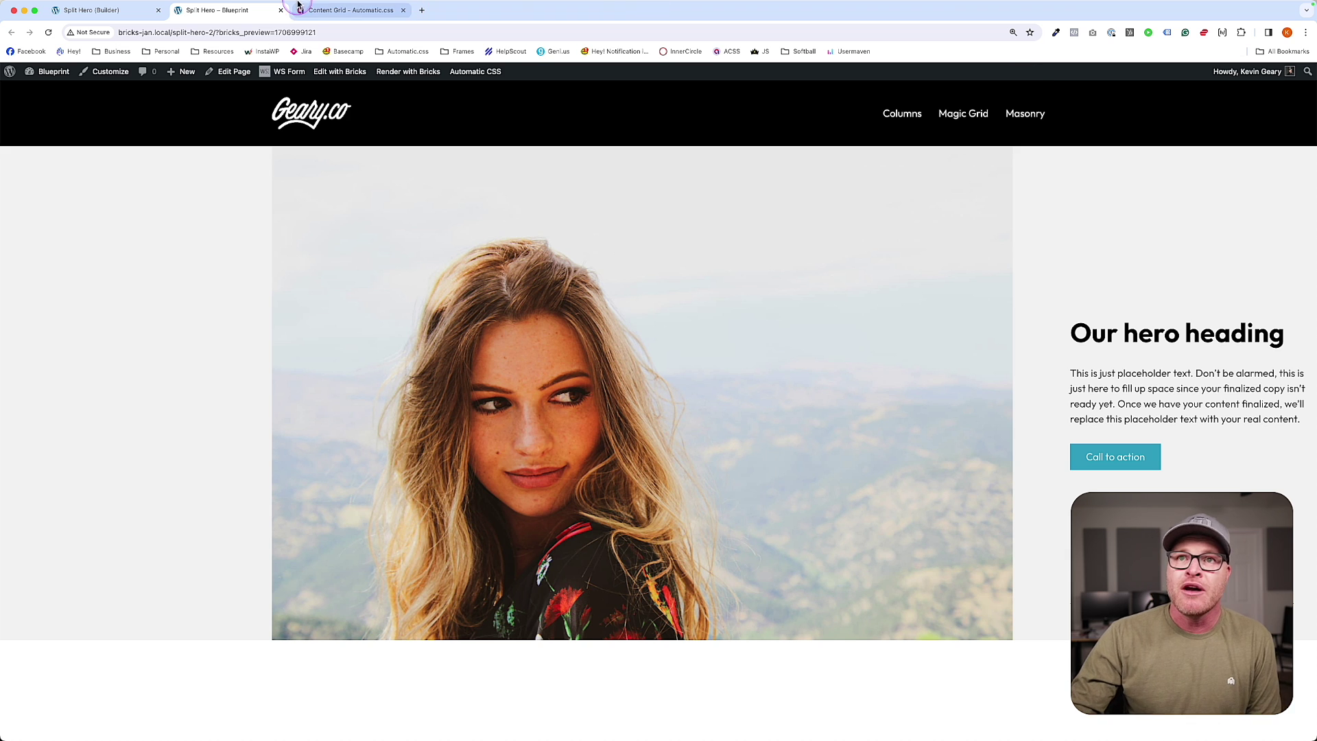
Change Inner's grid column from 'content-start / full' to begin with 'full /'
{"action": "left_click", "coordinate": [96, 10]}
{"action": "left_click", "coordinate": [127, 239]}
{"action": "triple_click", "coordinate": [127, 240]}
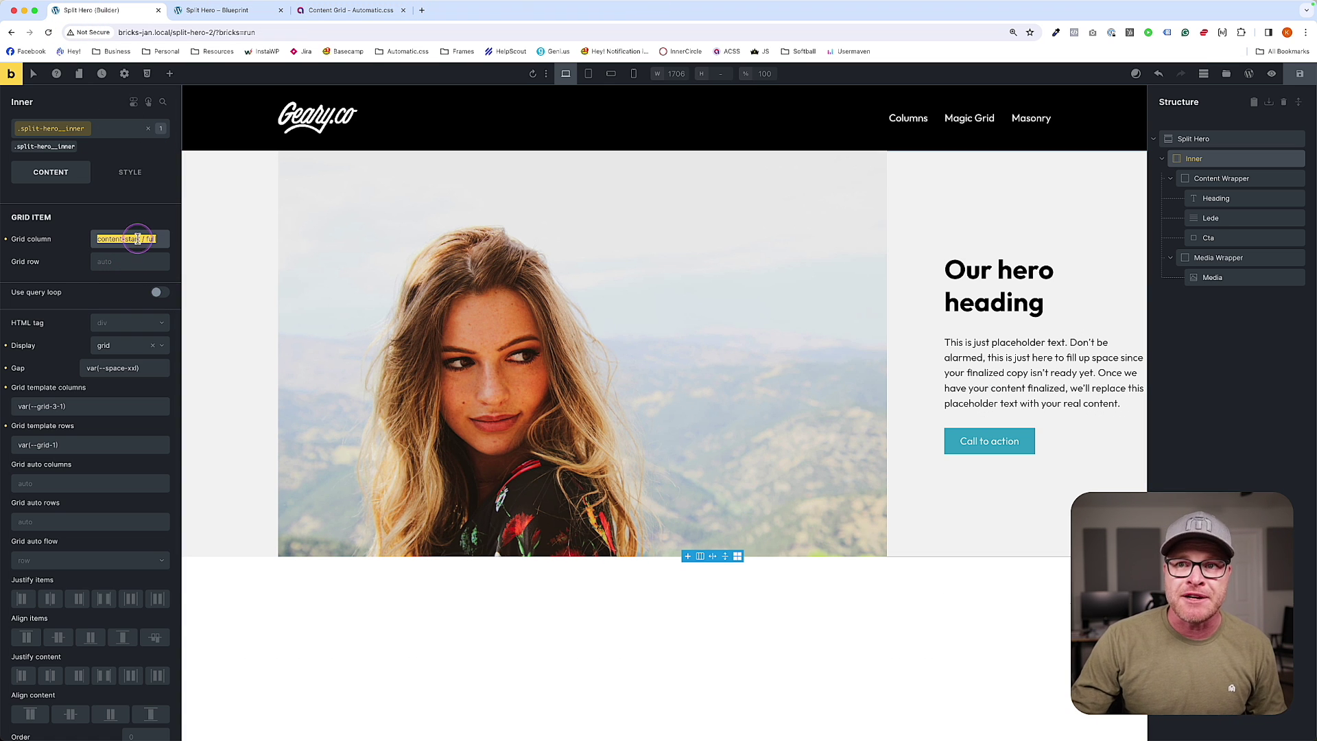
{"action": "left_click", "coordinate": [128, 239]}
{"action": "left_click", "coordinate": [108, 240]}
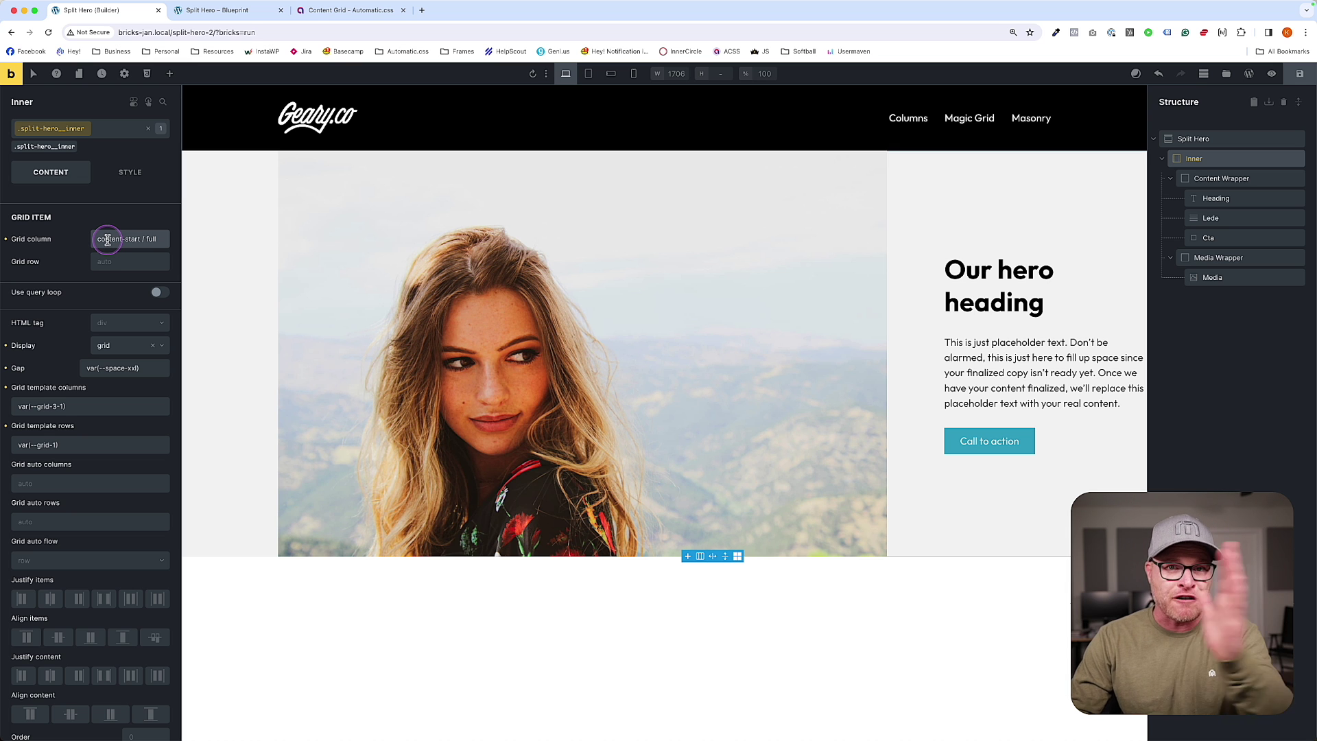
{"action": "left_click_drag", "start_coordinate": [146, 240], "coordinate": [98, 239]}
{"action": "key", "text": "BackSpace"}
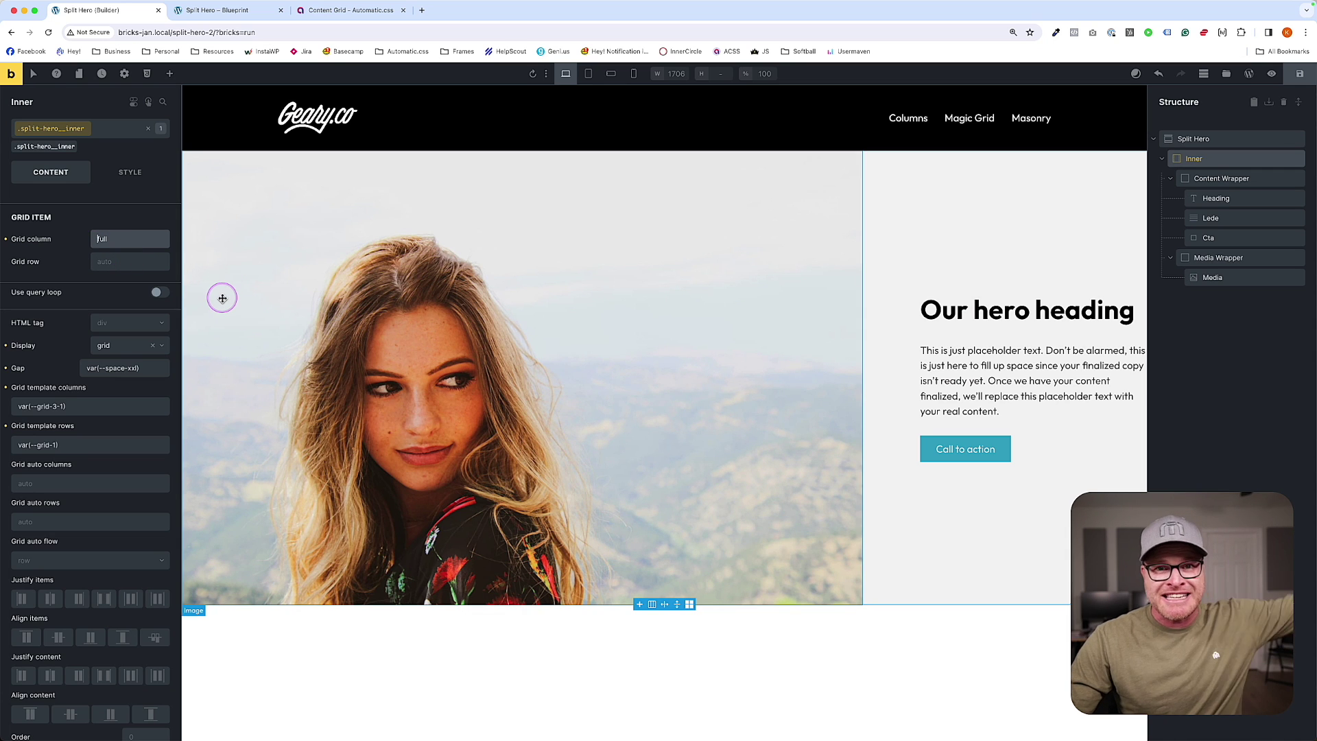
{"action": "left_click", "coordinate": [140, 242]}
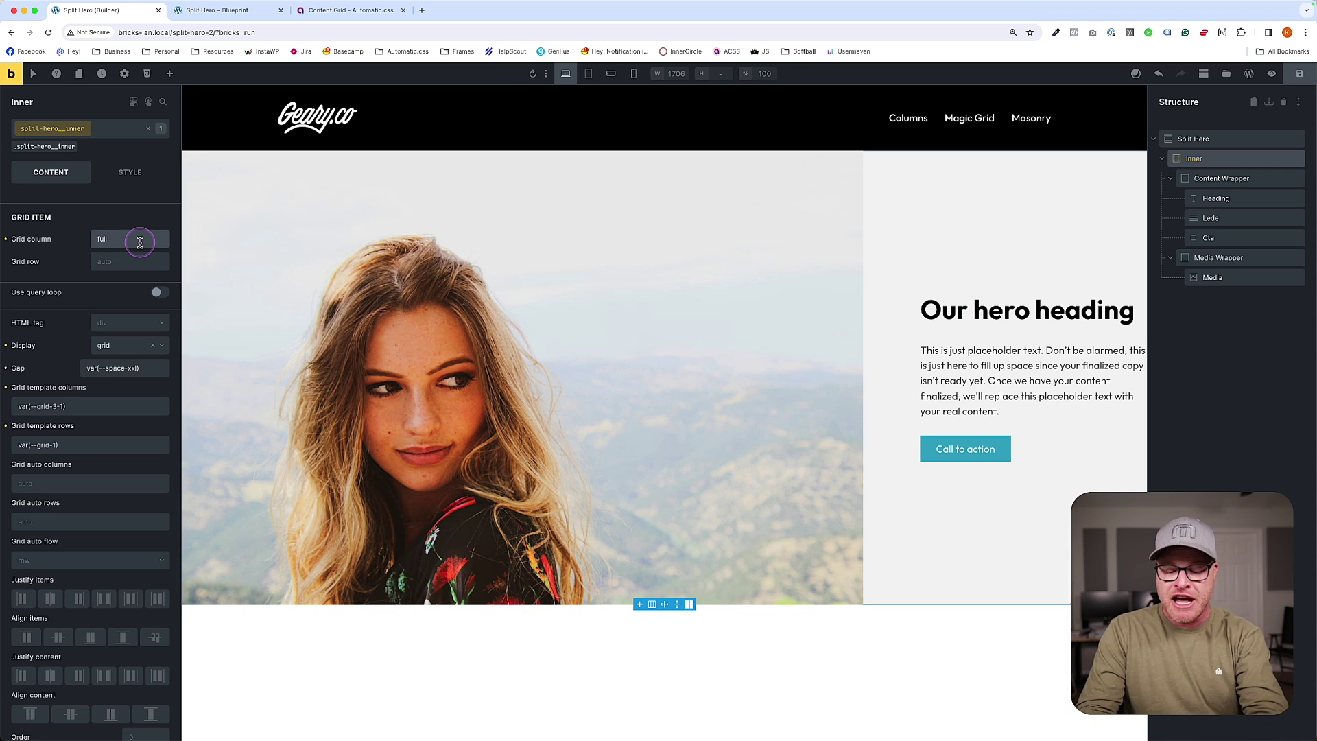
{"action": "type", "text": "/"}
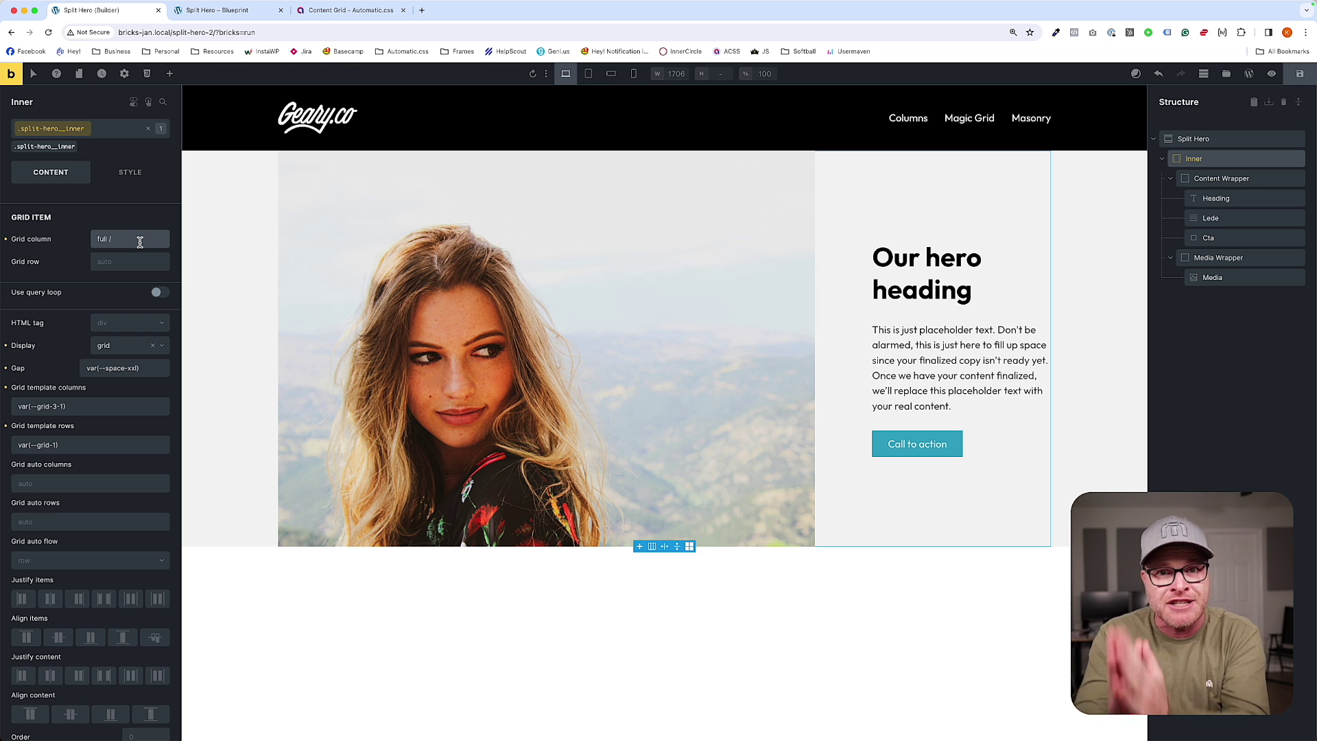
Finish the grid column as 'full / content-end', save, and check the reloaded front-end preview
{"action": "type", "text": "content-end"}
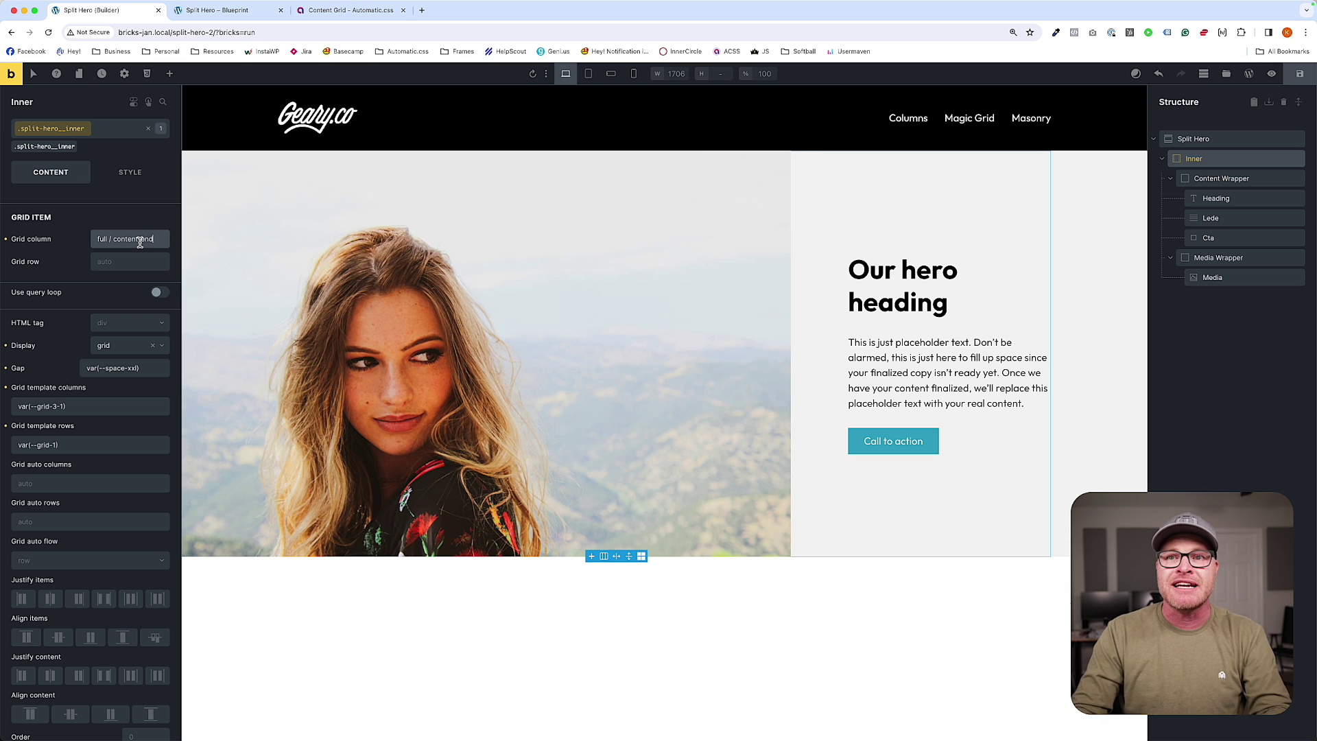
{"action": "left_click", "coordinate": [1300, 73]}
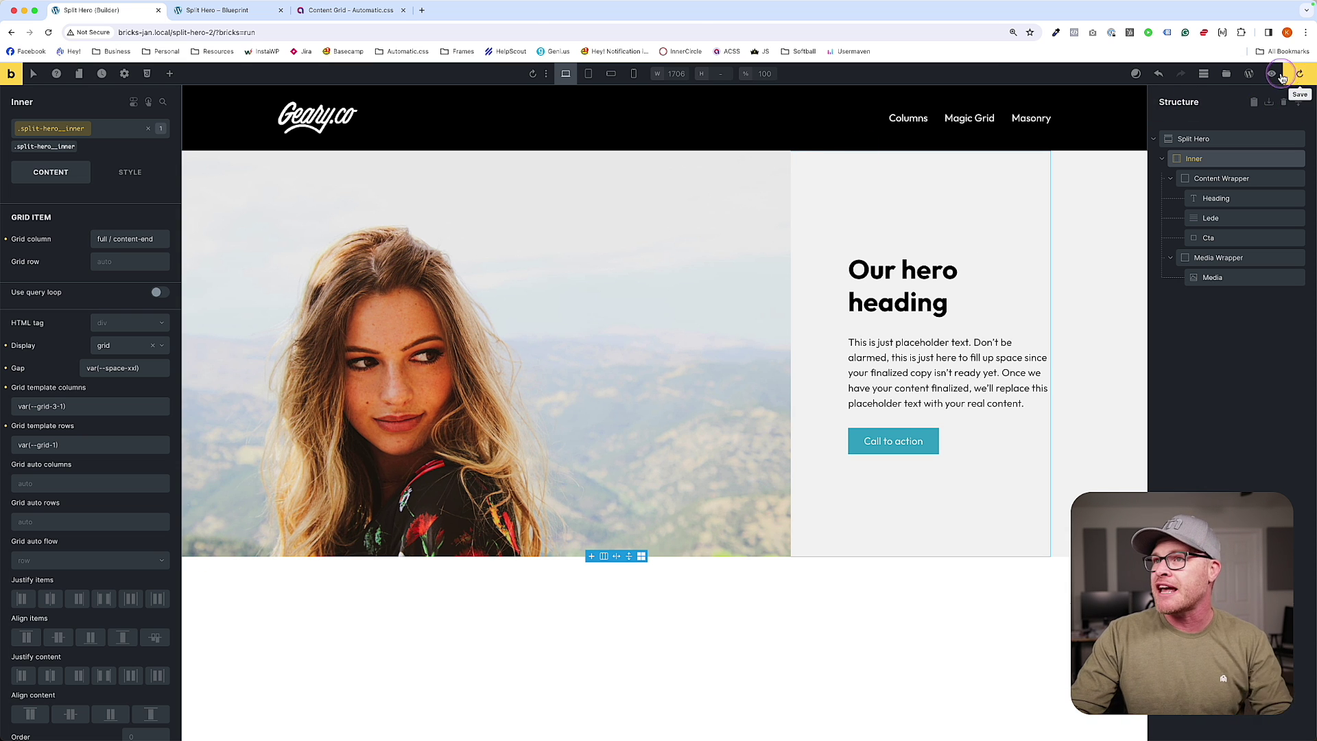
{"action": "left_click", "coordinate": [217, 11]}
{"action": "key", "text": "super+r"}
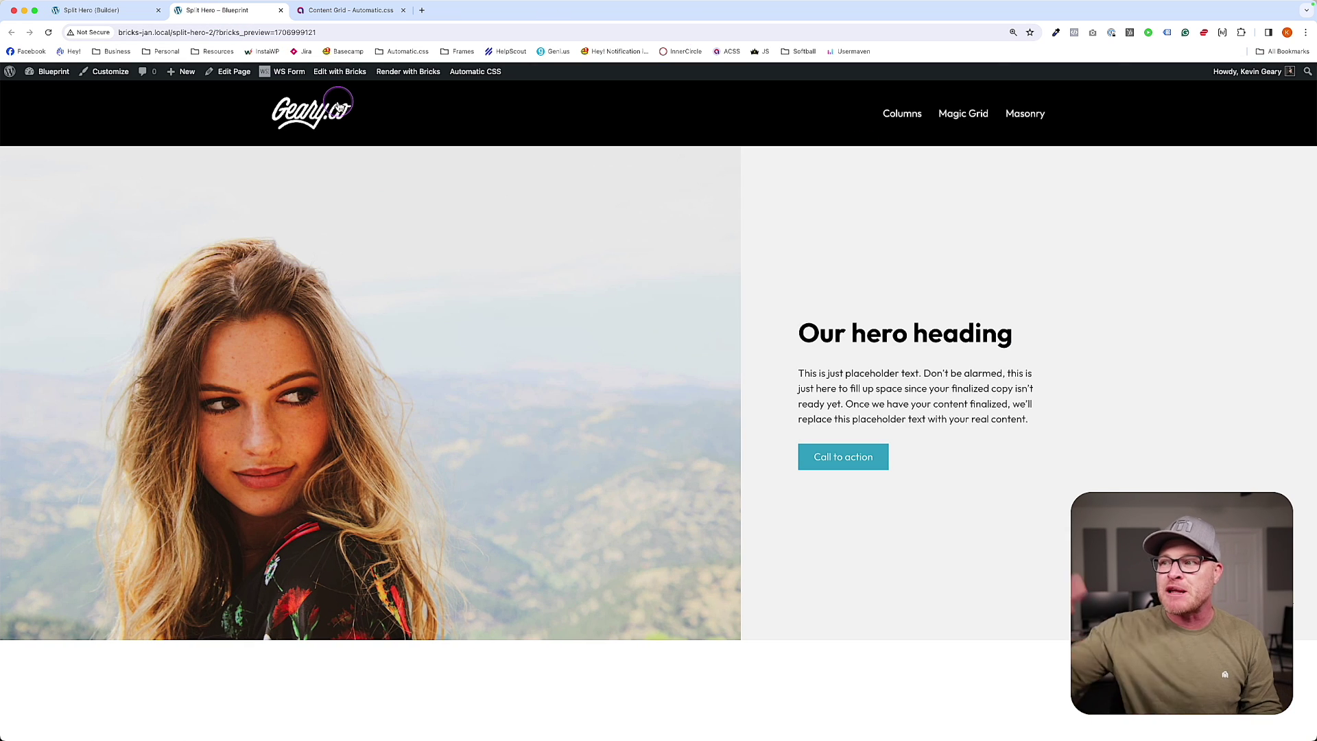
{"action": "left_click", "coordinate": [953, 399]}
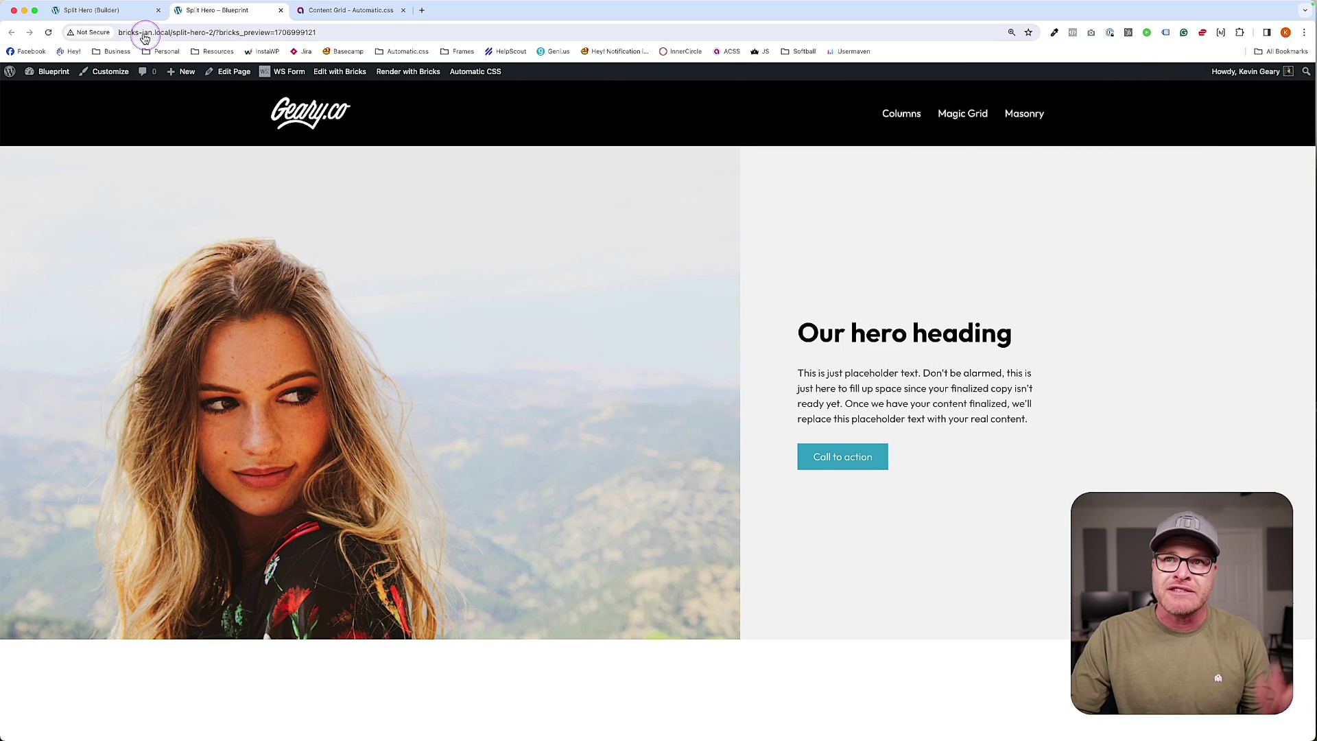
At the tablet portrait breakpoint, set the hero's grid template columns to the ACSS 2-1 preset
{"action": "left_click", "coordinate": [131, 14]}
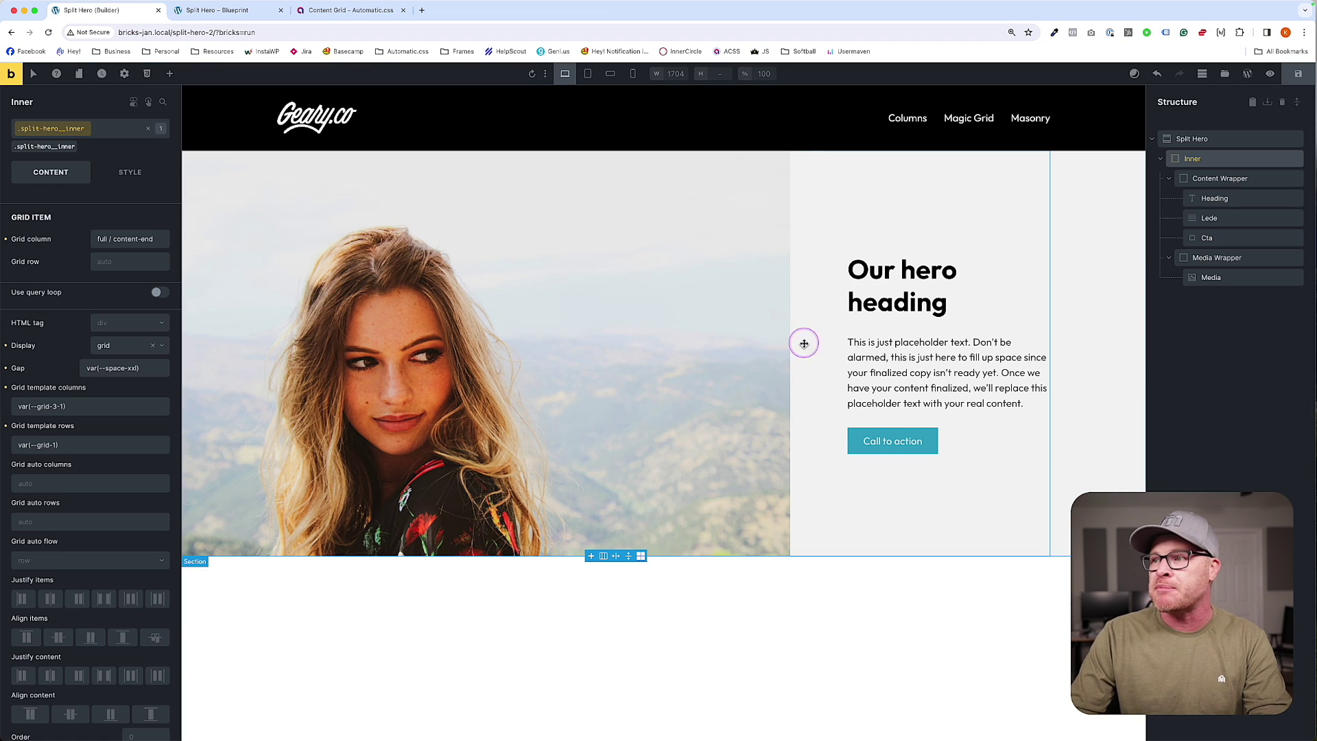
{"action": "left_click", "coordinate": [588, 74]}
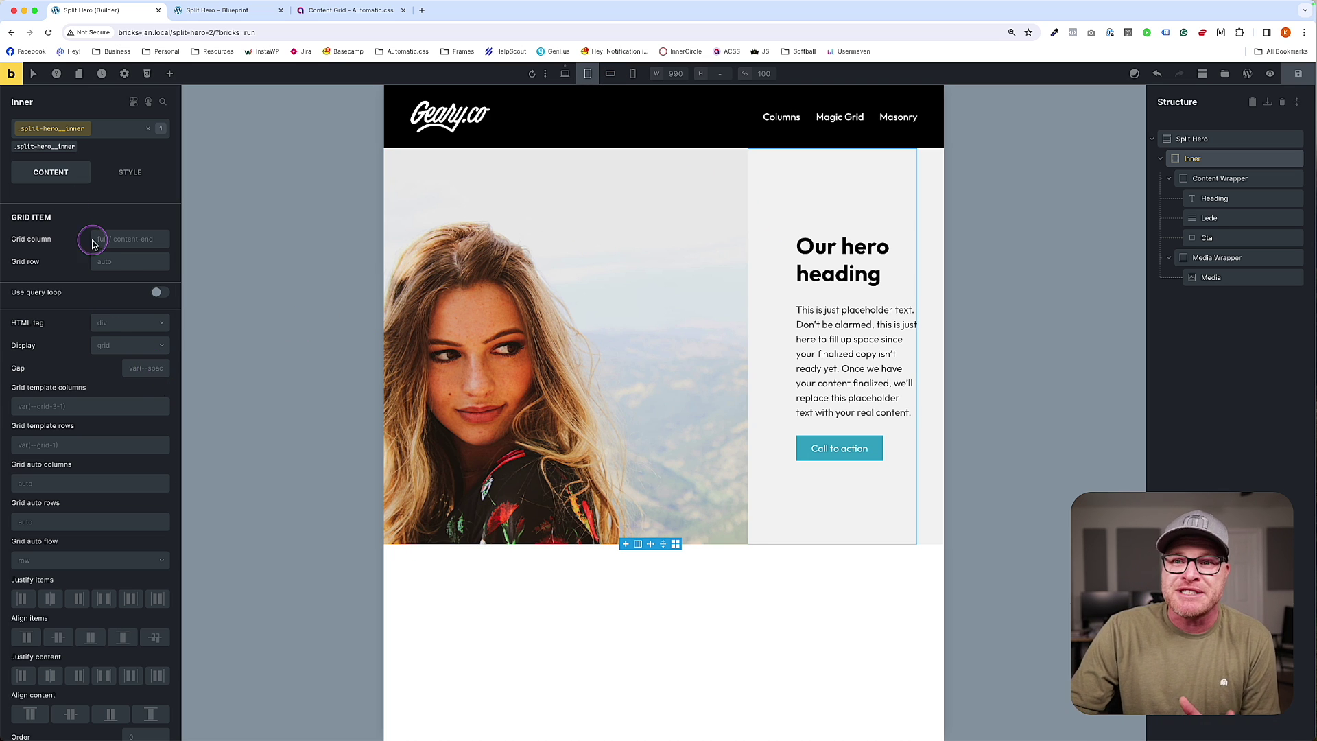
{"action": "right_click", "coordinate": [76, 407]}
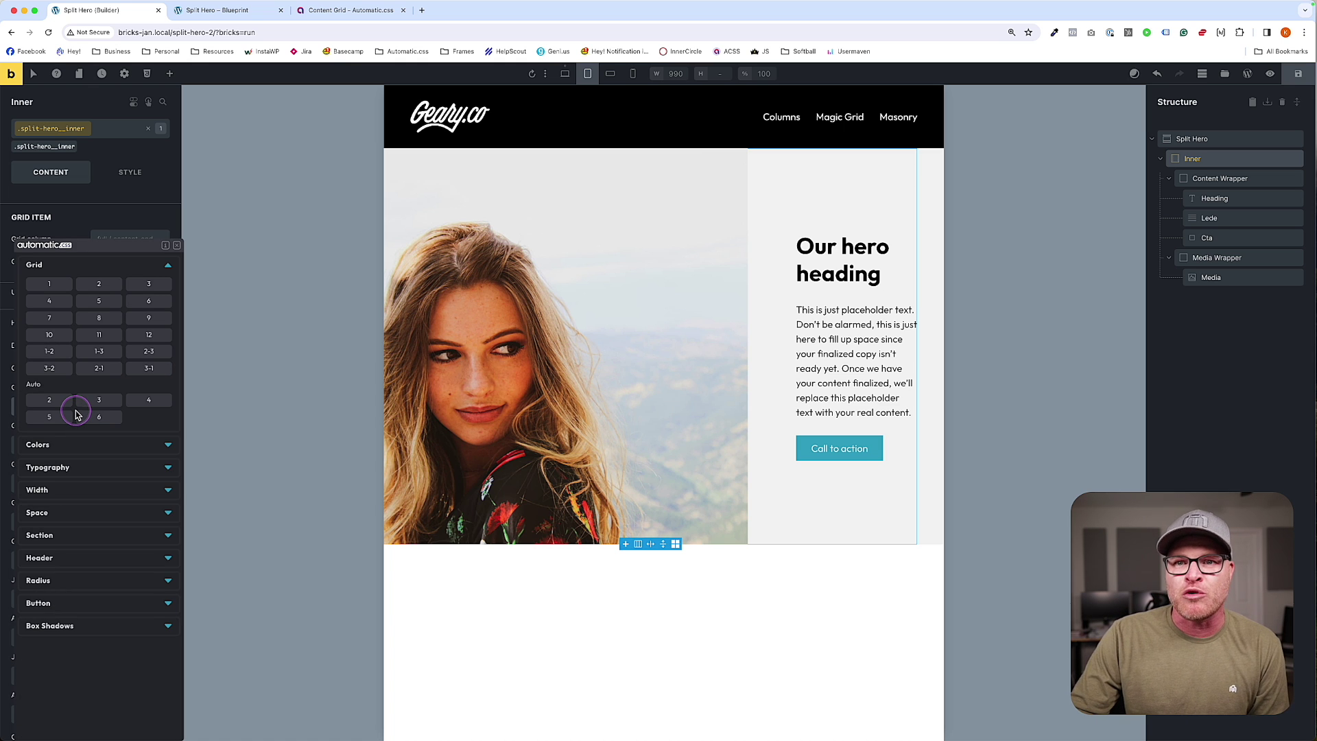
{"action": "left_click", "coordinate": [99, 370]}
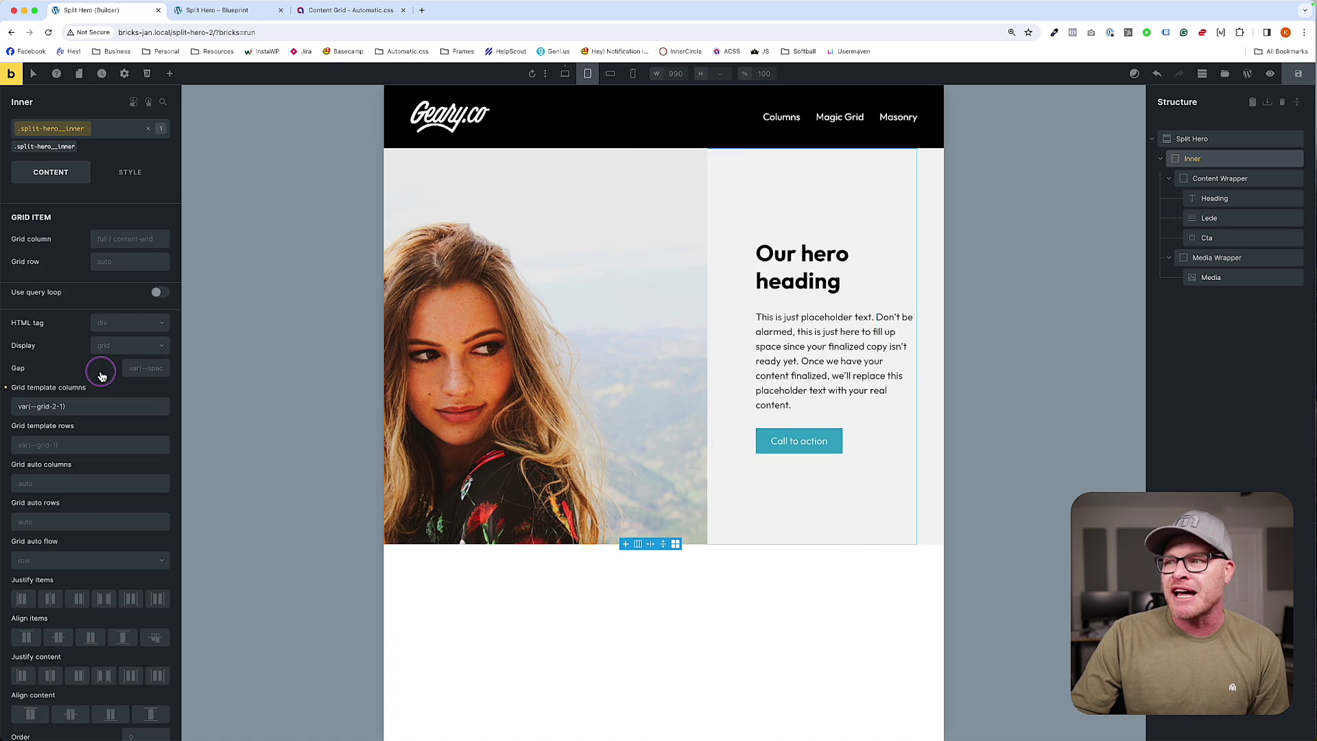
Set the inner grid's gap to the space-l spacing preset
{"action": "left_click", "coordinate": [133, 367]}
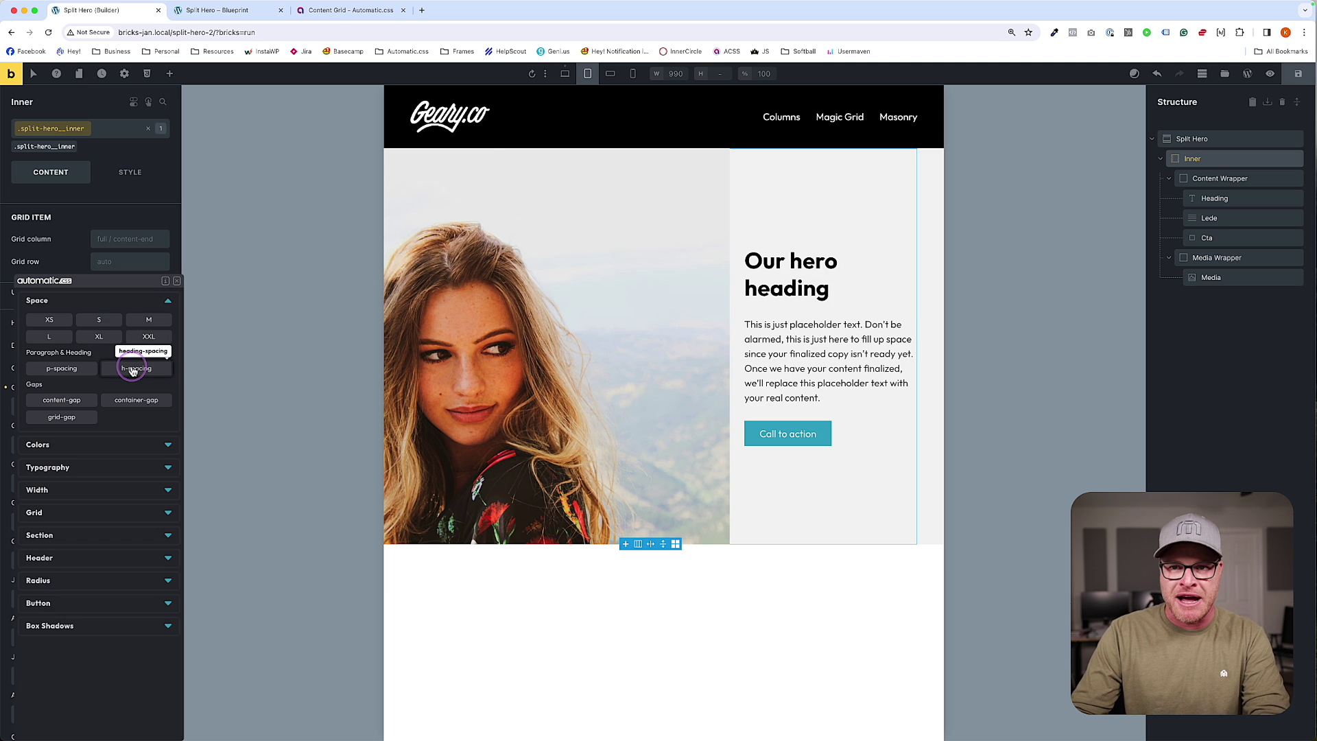
{"action": "left_click", "coordinate": [148, 323]}
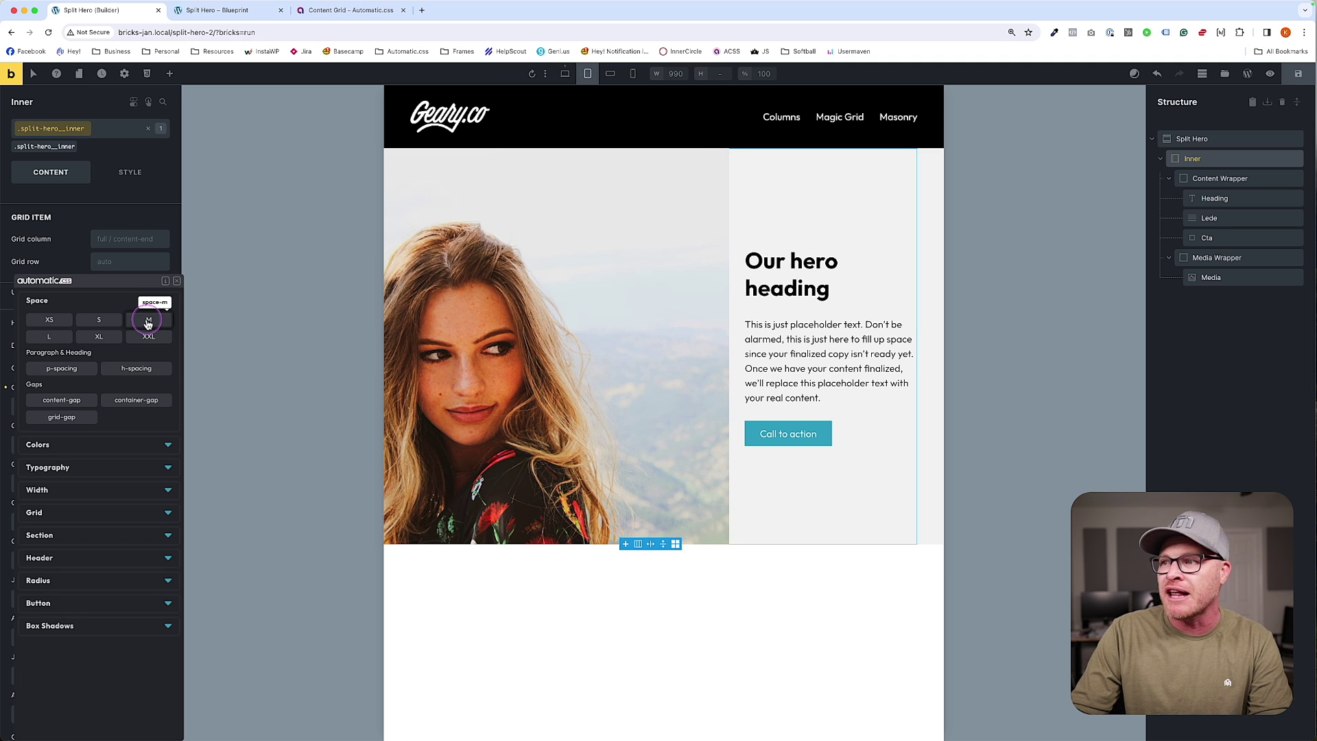
{"action": "left_click", "coordinate": [49, 336]}
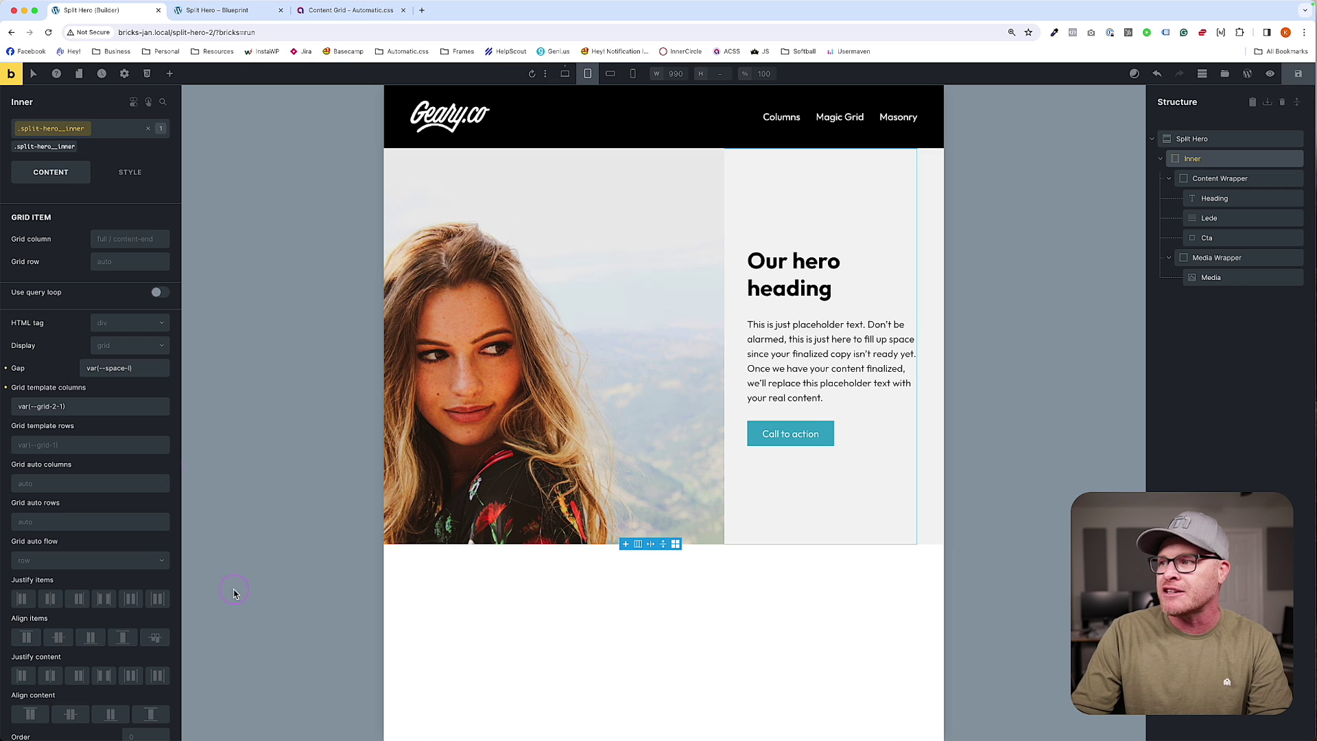
{"action": "left_click", "coordinate": [751, 693]}
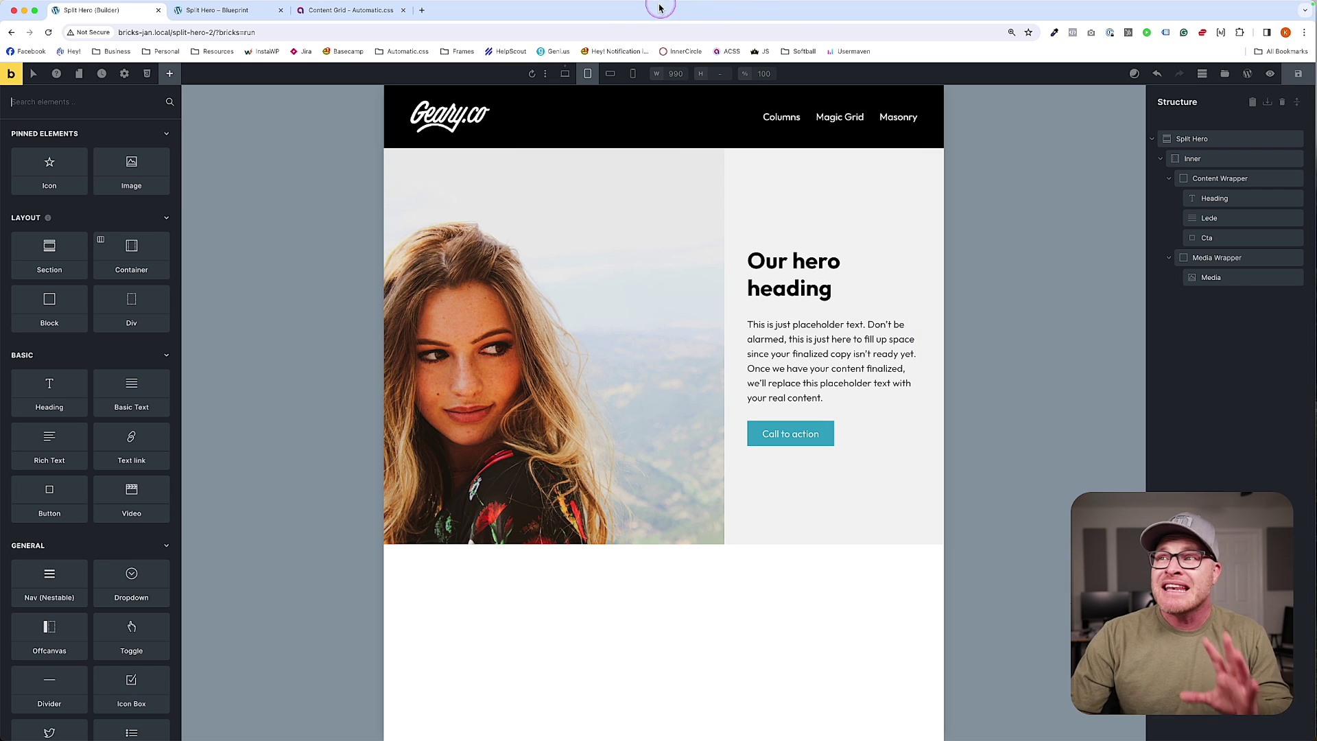
At mobile landscape, set the Inner grid's template columns to var(--grid-1) for a single column
{"action": "left_click", "coordinate": [611, 85]}
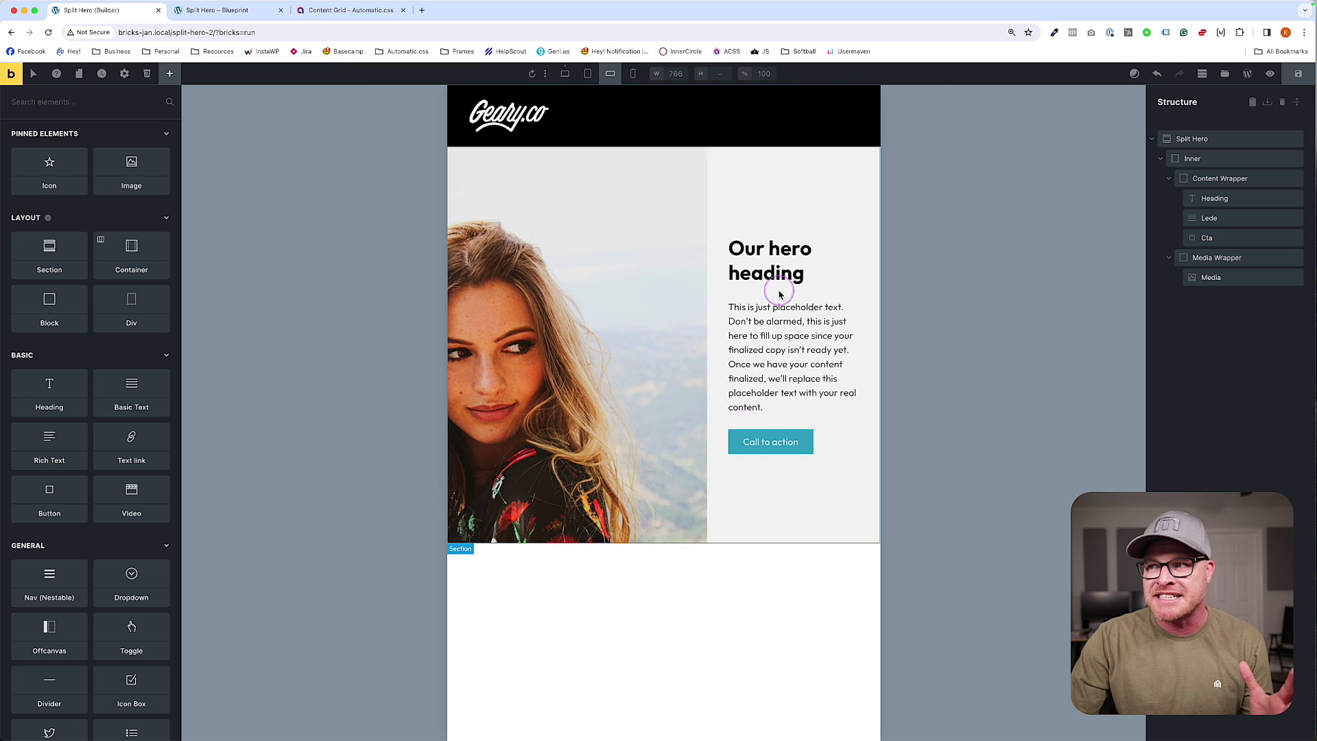
{"action": "left_click", "coordinate": [706, 260]}
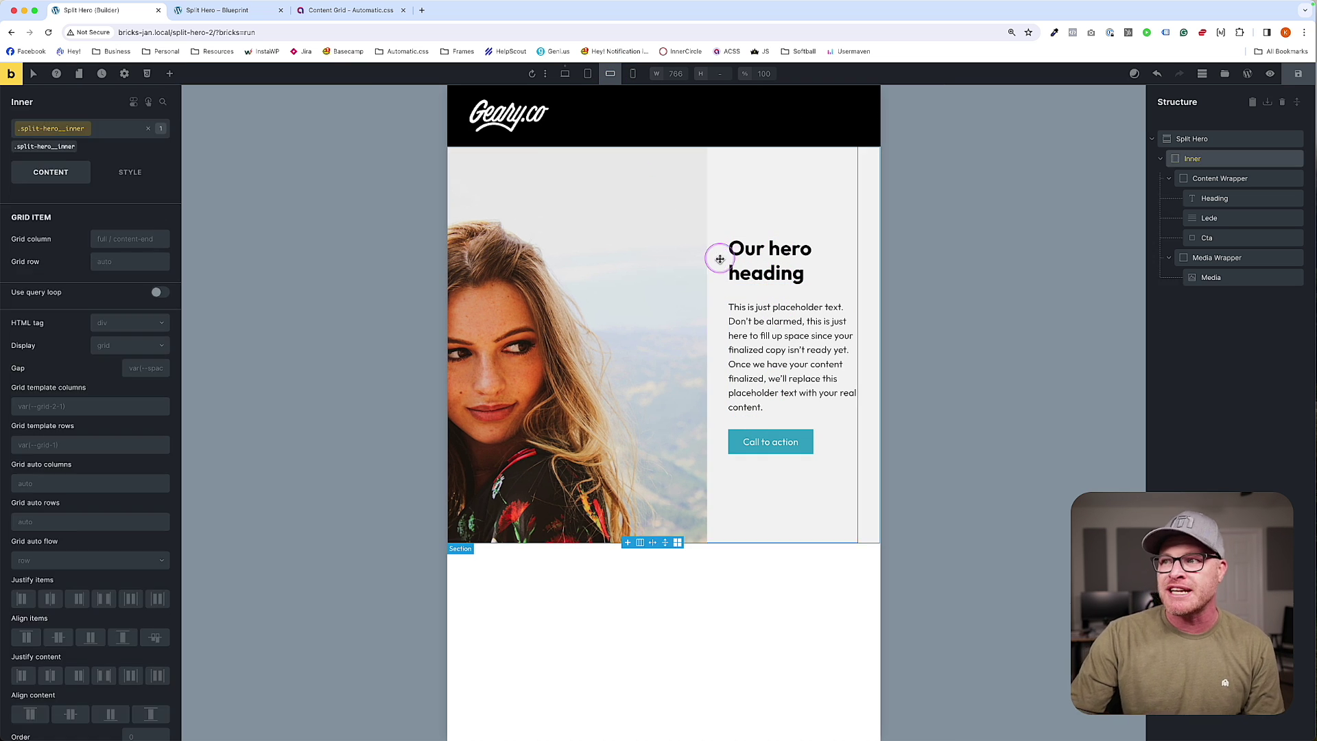
{"action": "right_click", "coordinate": [54, 405]}
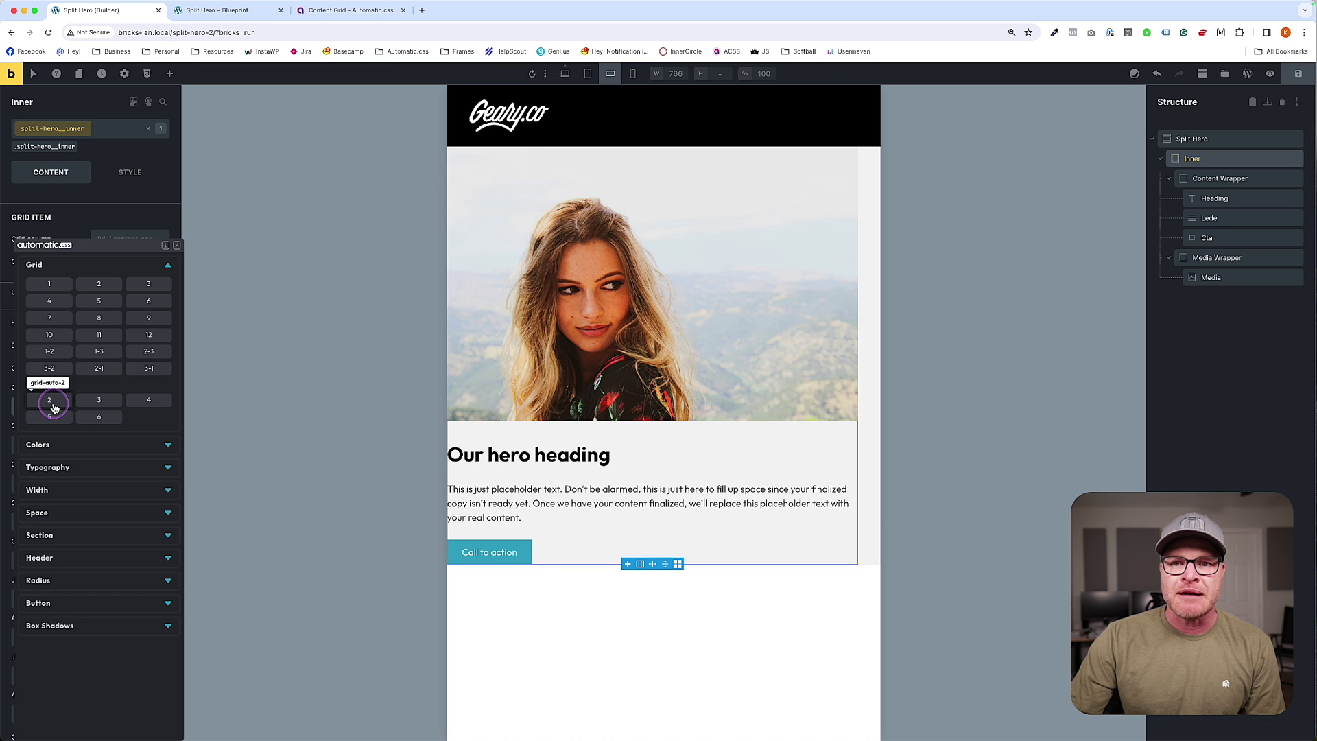
{"action": "left_click", "coordinate": [55, 289]}
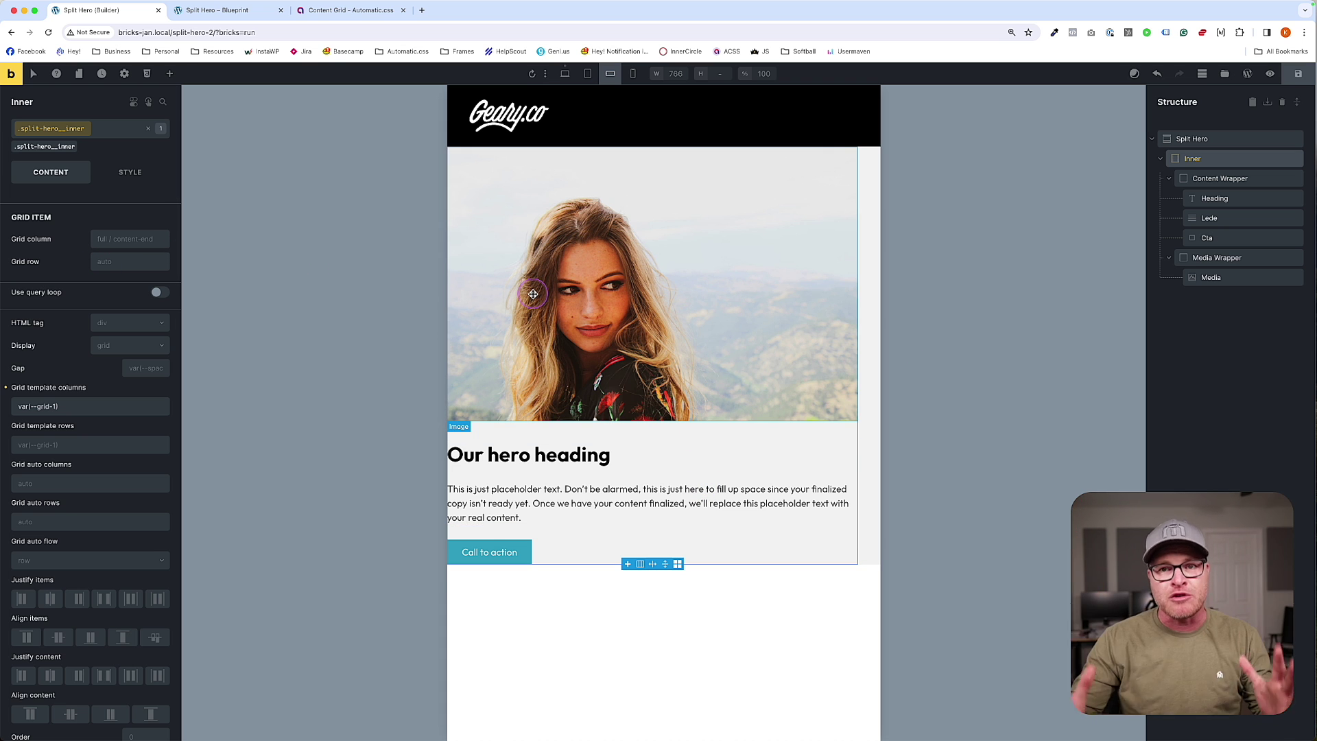
Set the Inner grid's grid column to 'content' and check it at mobile portrait and landscape
{"action": "left_click", "coordinate": [124, 237]}
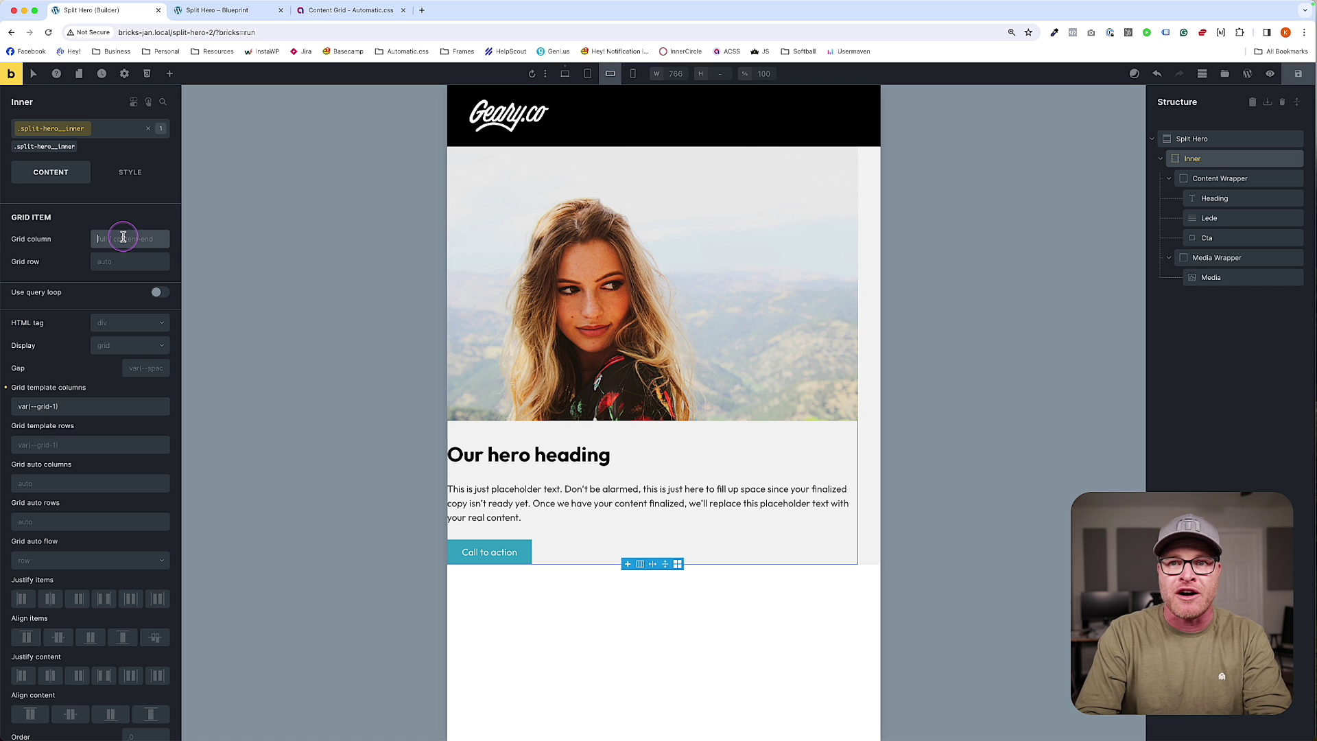
{"action": "type", "text": "content"}
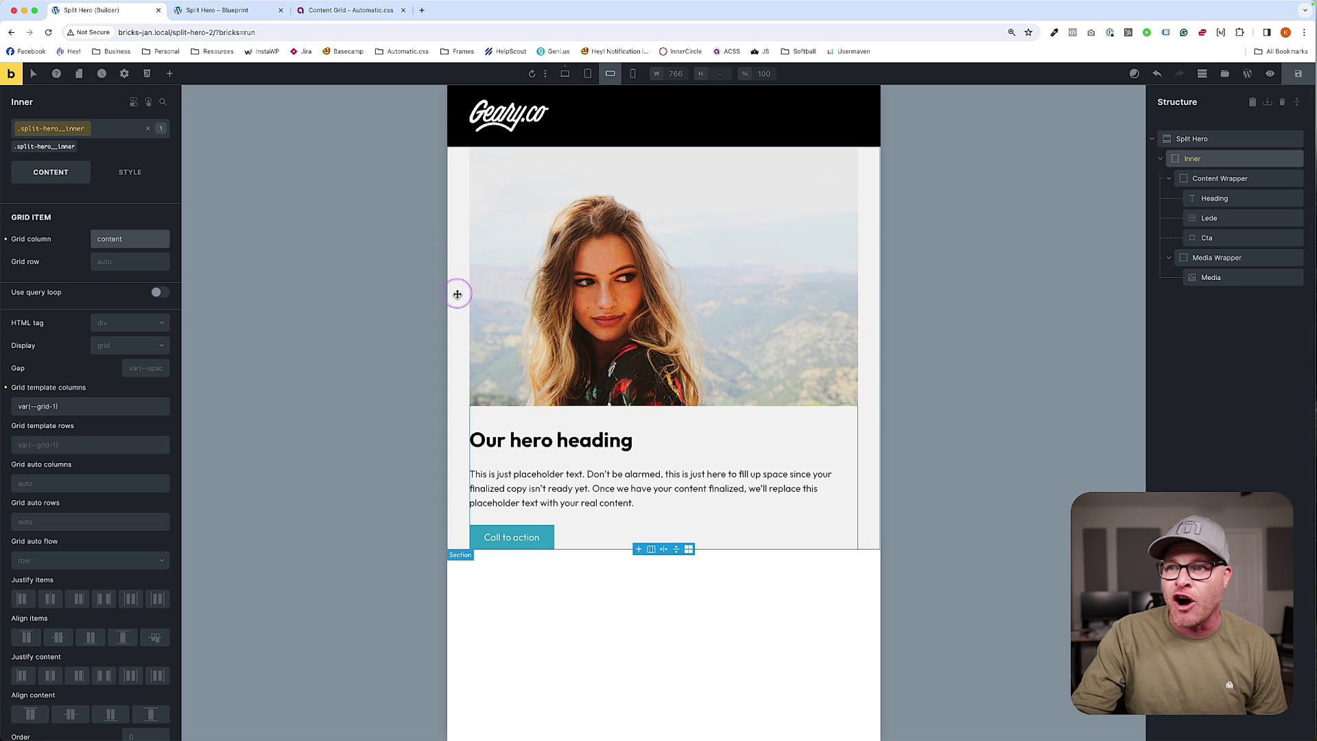
{"action": "left_click", "coordinate": [628, 79]}
{"action": "left_click", "coordinate": [610, 76]}
{"action": "left_click", "coordinate": [587, 76]}
{"action": "left_click", "coordinate": [557, 80]}
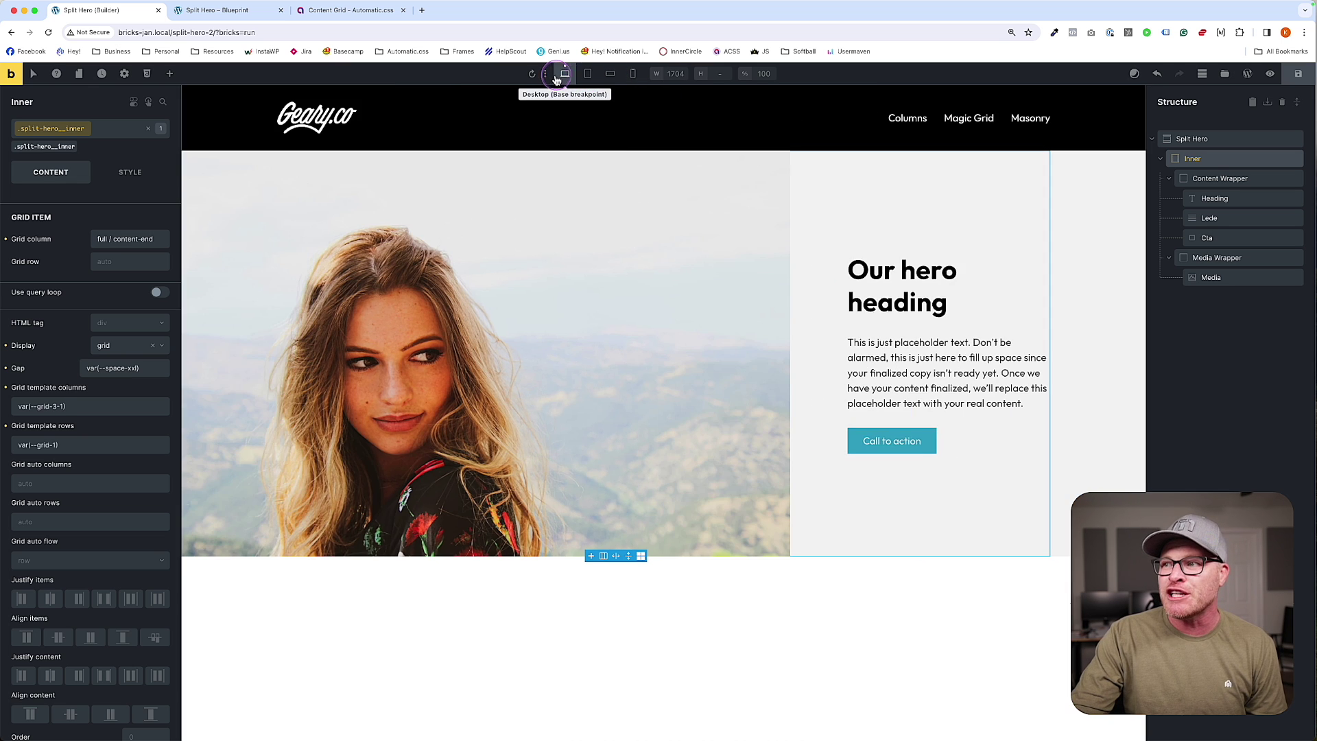
{"action": "left_click", "coordinate": [587, 75]}
{"action": "left_click", "coordinate": [609, 75]}
{"action": "left_click", "coordinate": [631, 78]}
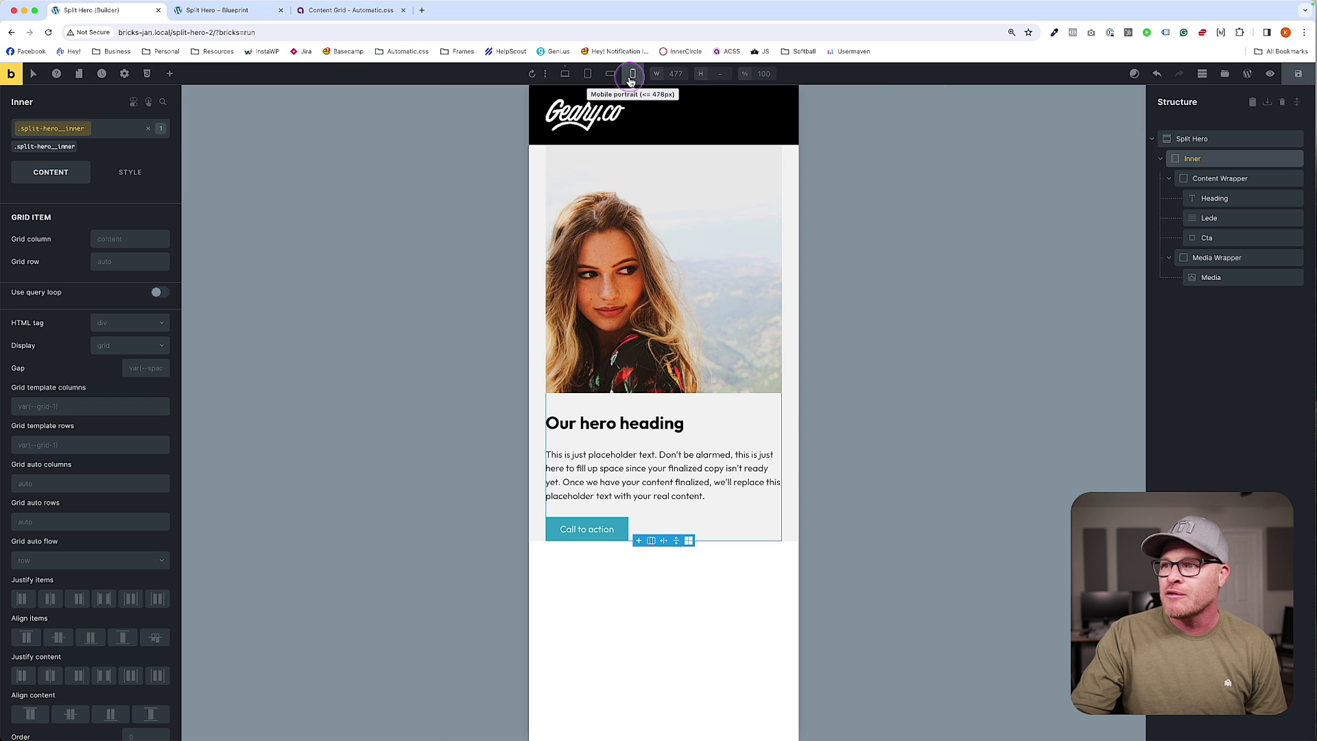
{"action": "left_click", "coordinate": [610, 75]}
{"action": "left_click", "coordinate": [587, 75]}
{"action": "left_click", "coordinate": [565, 75]}
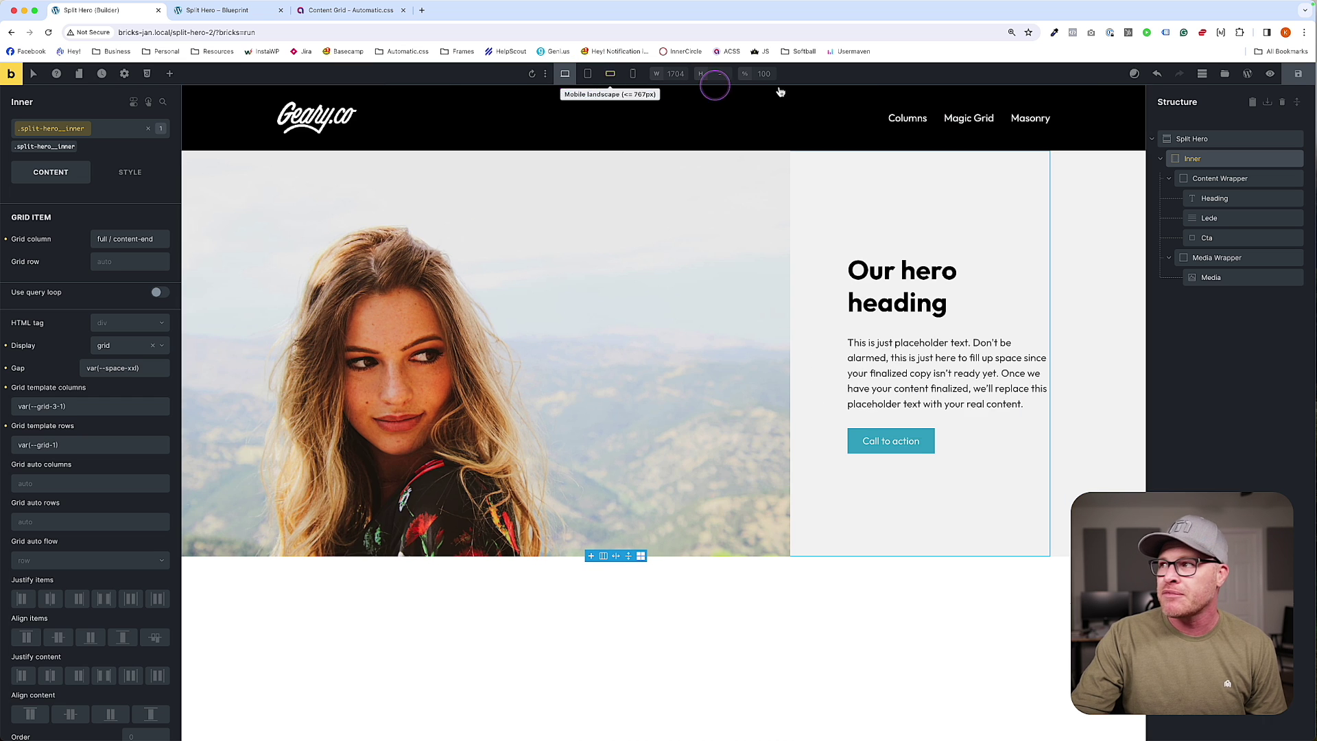